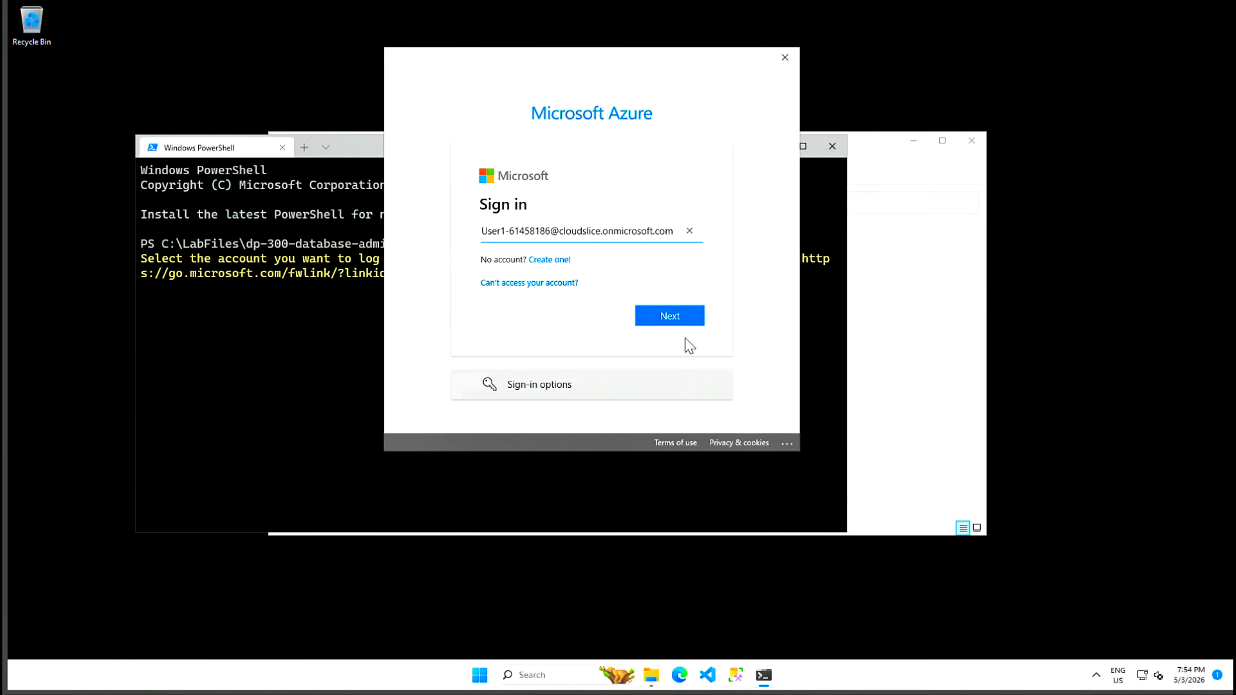
Step: Finish the Azure CLI sign-in with the Temporary Access Pass for this app only, keeping the default subscription
left_click(666, 322)
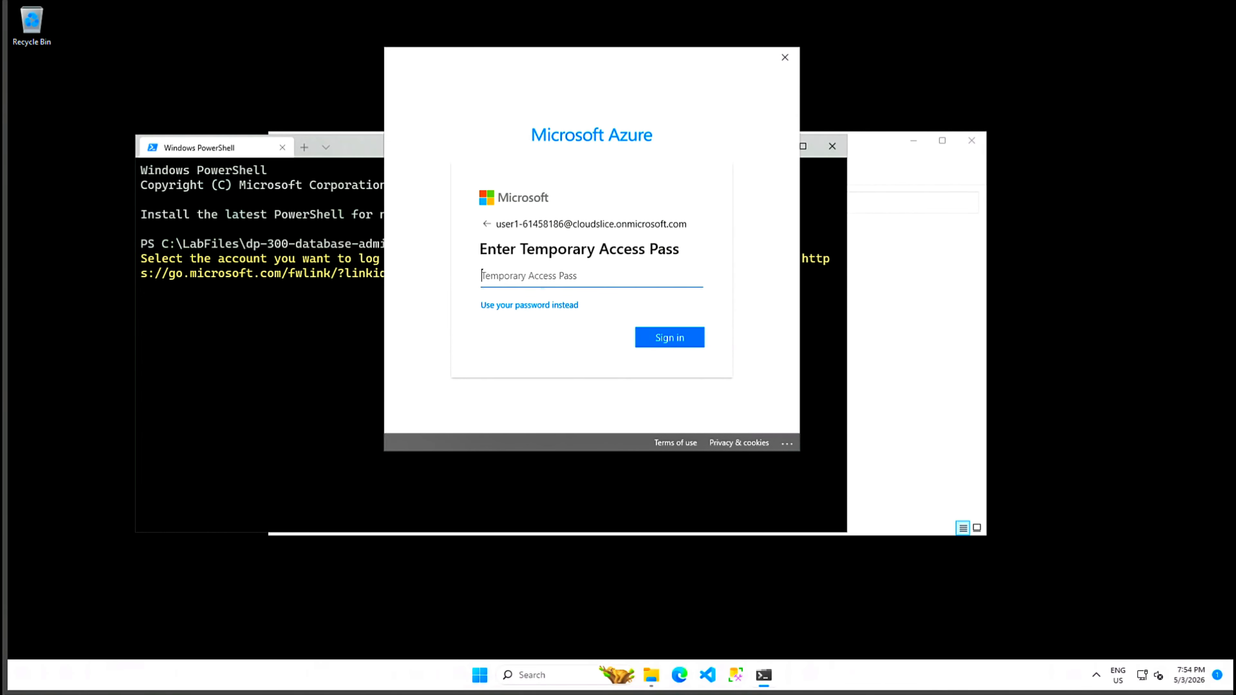
key("ctrl+v")
left_click(685, 340)
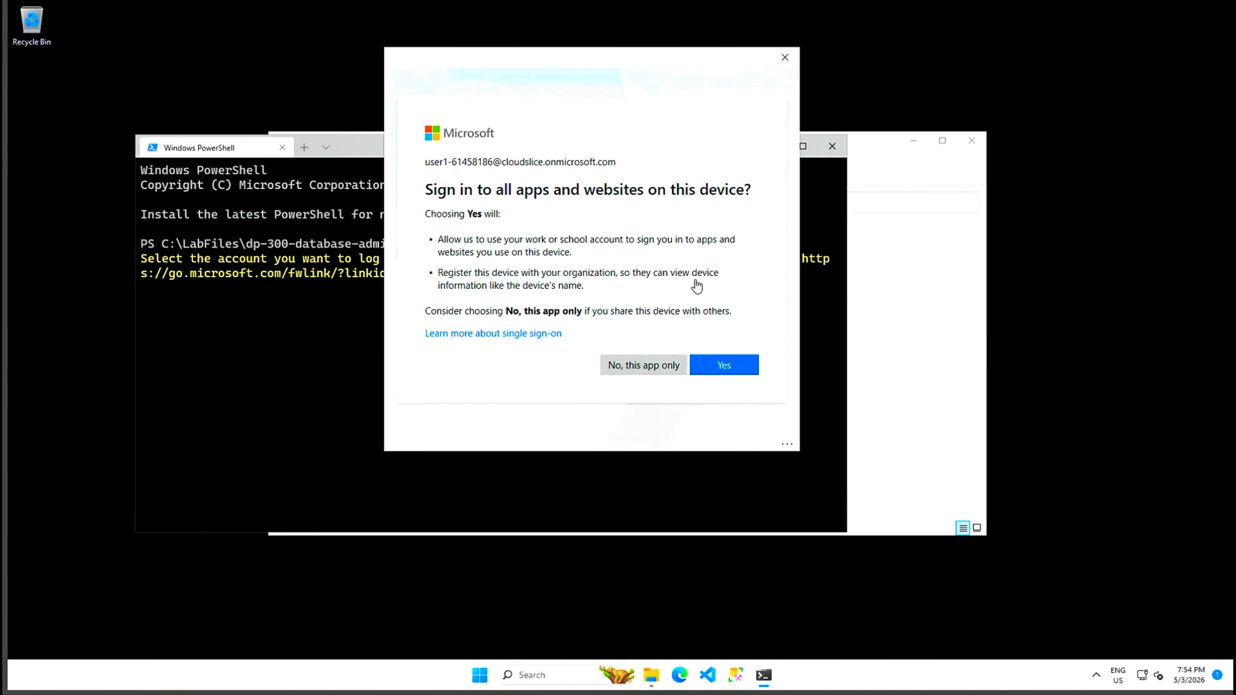
left_click(642, 368)
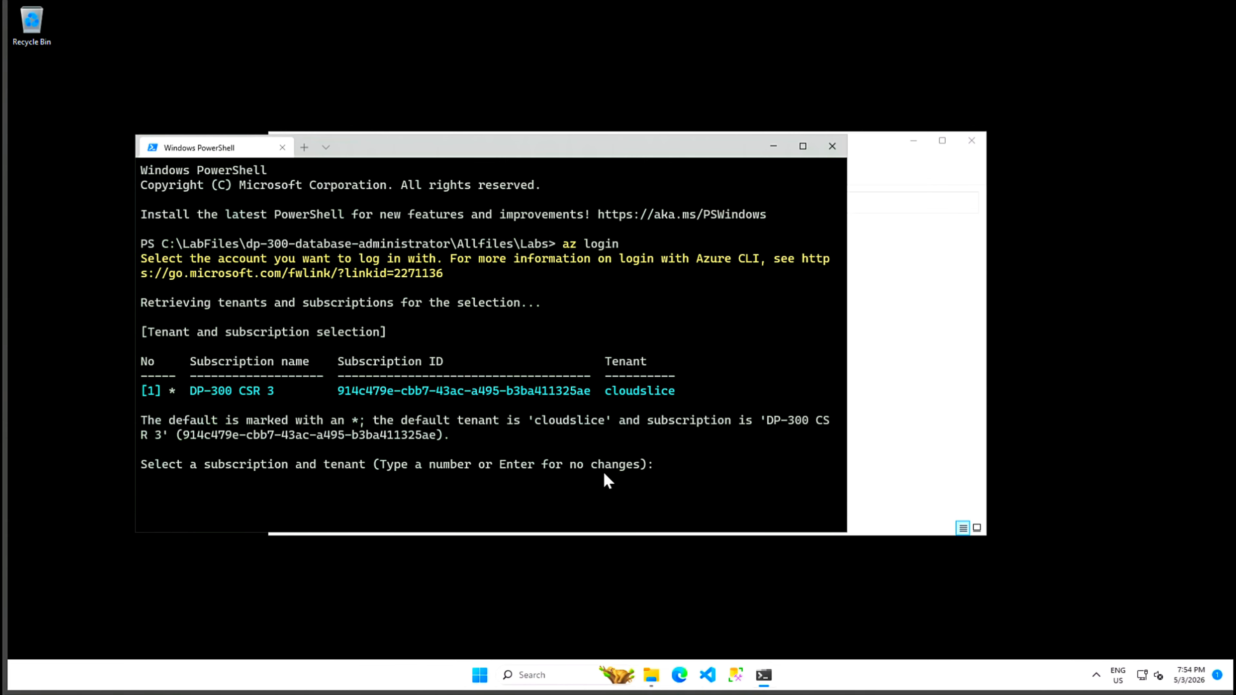
key("Return")
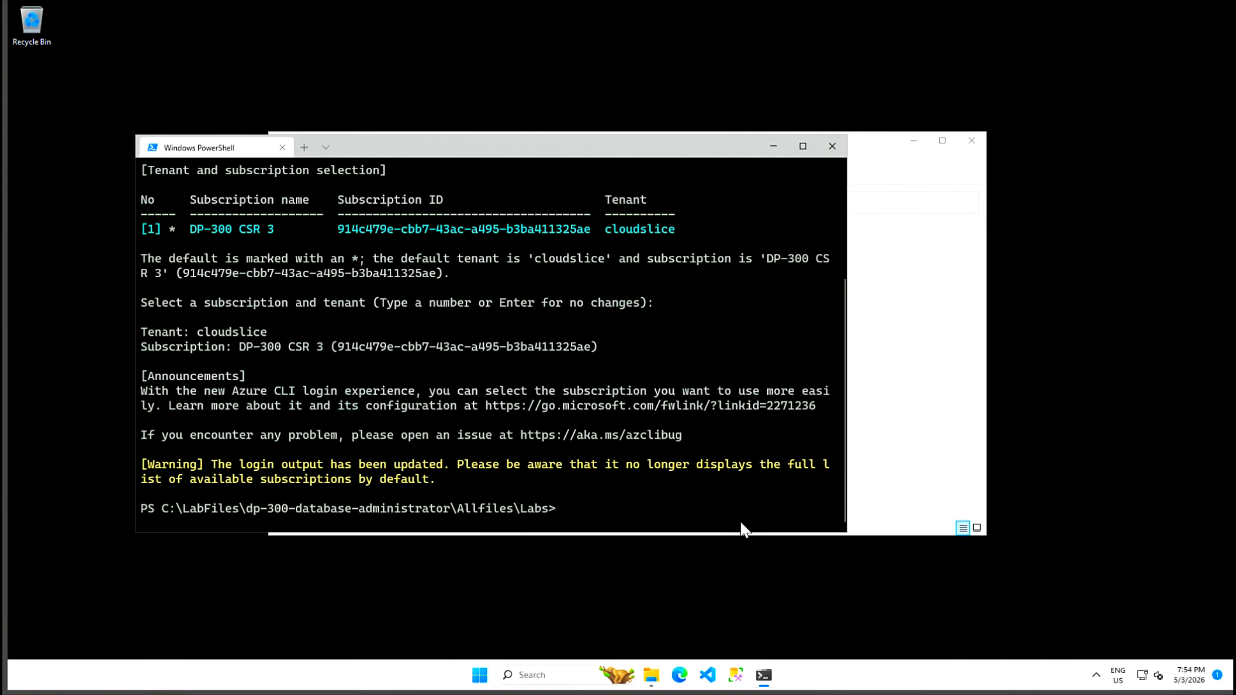
Step: Review Labs > Setup > deploy-sql-database.ps1 in Notepad, then minimize Notepad and return to PowerShell
left_click(652, 675)
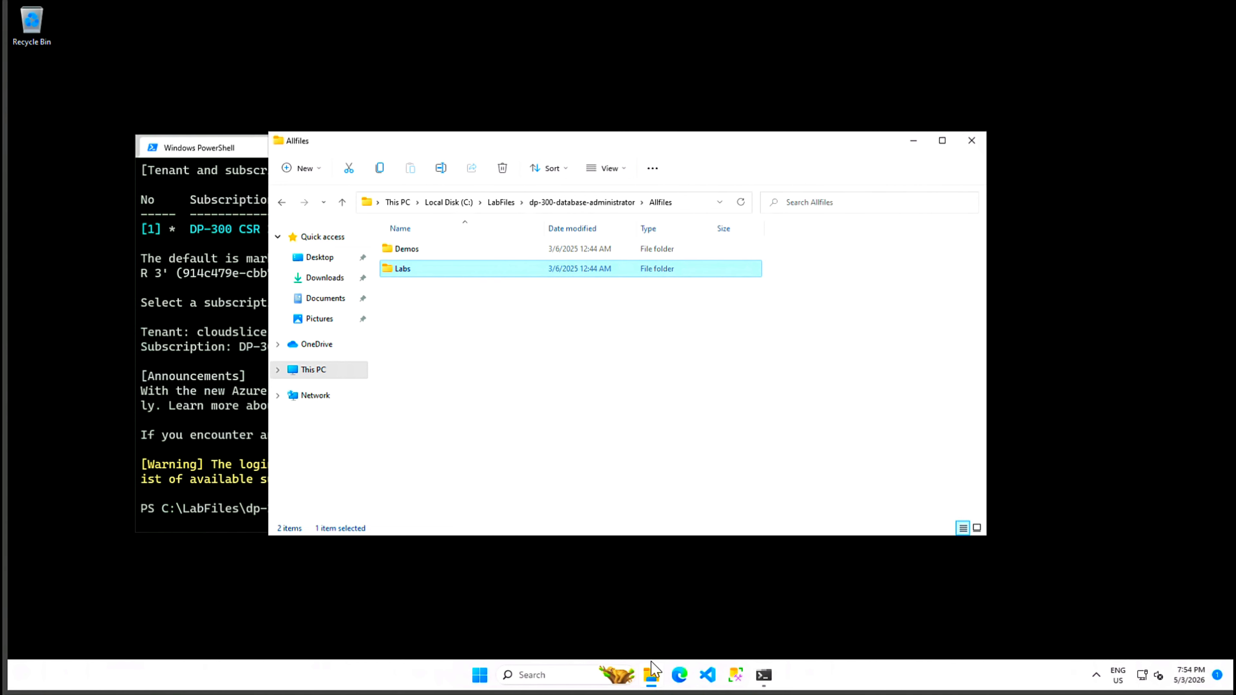
double_click(409, 272)
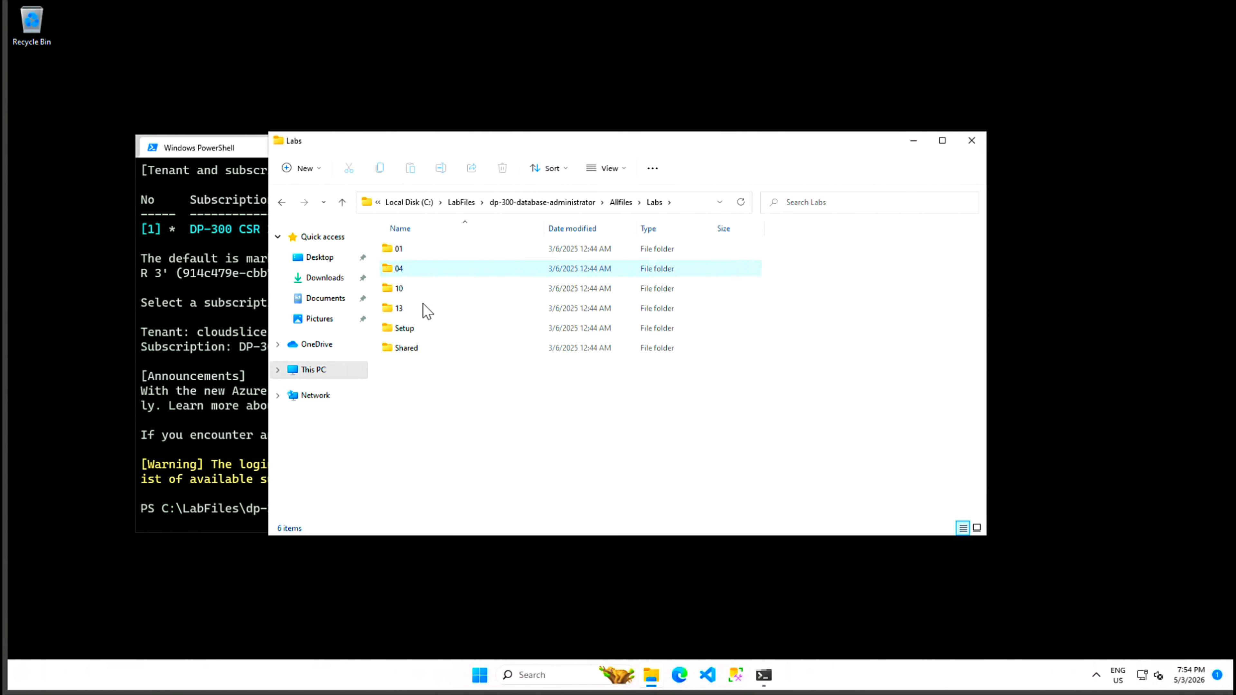
left_click(411, 333)
double_click(411, 332)
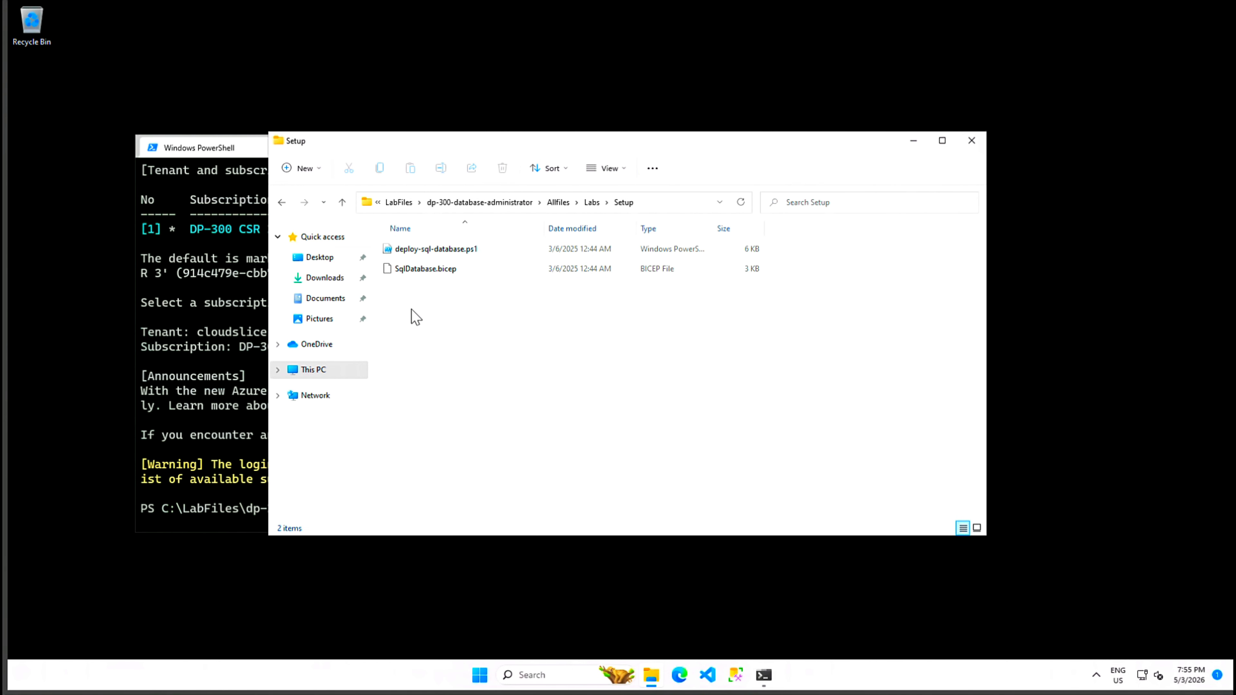
left_click(449, 251)
right_click(450, 251)
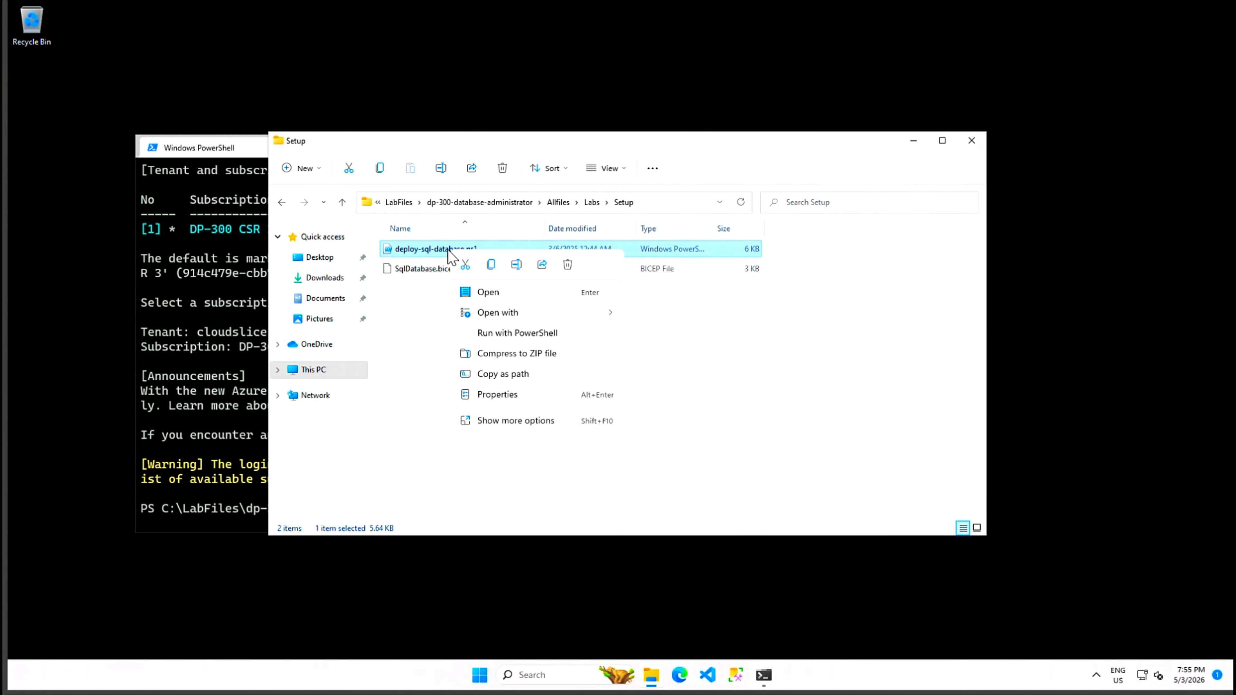
left_click(468, 295)
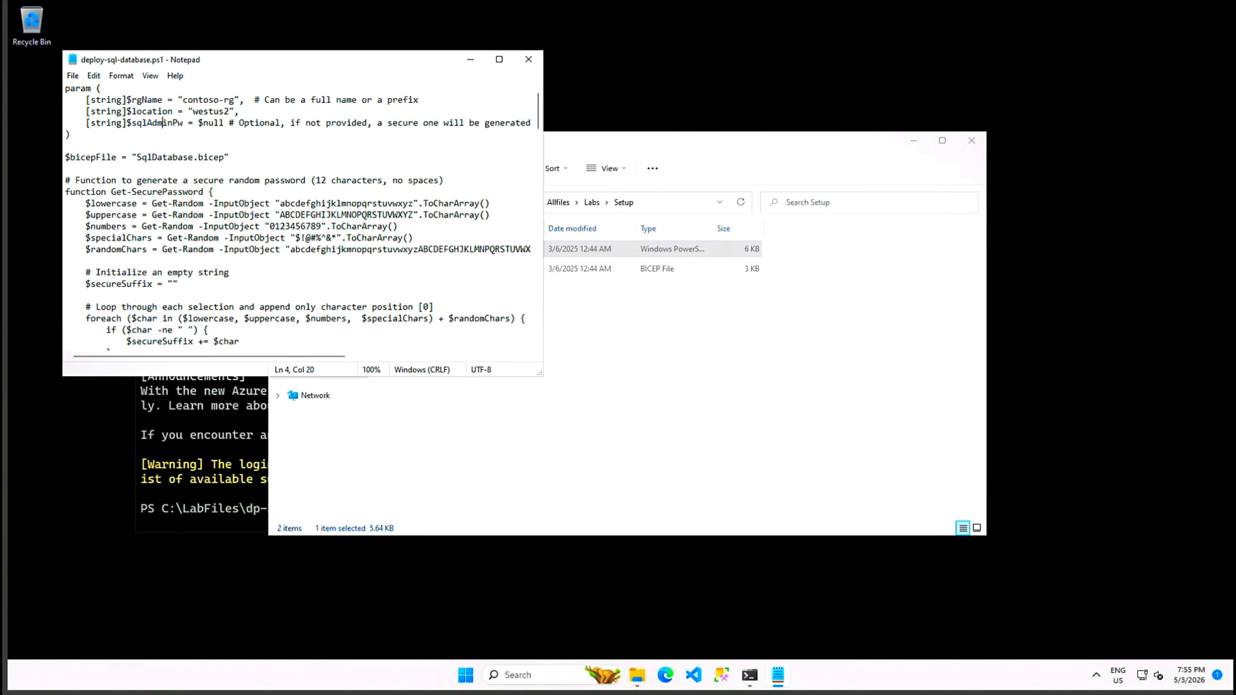
left_click(470, 60)
left_click(248, 404)
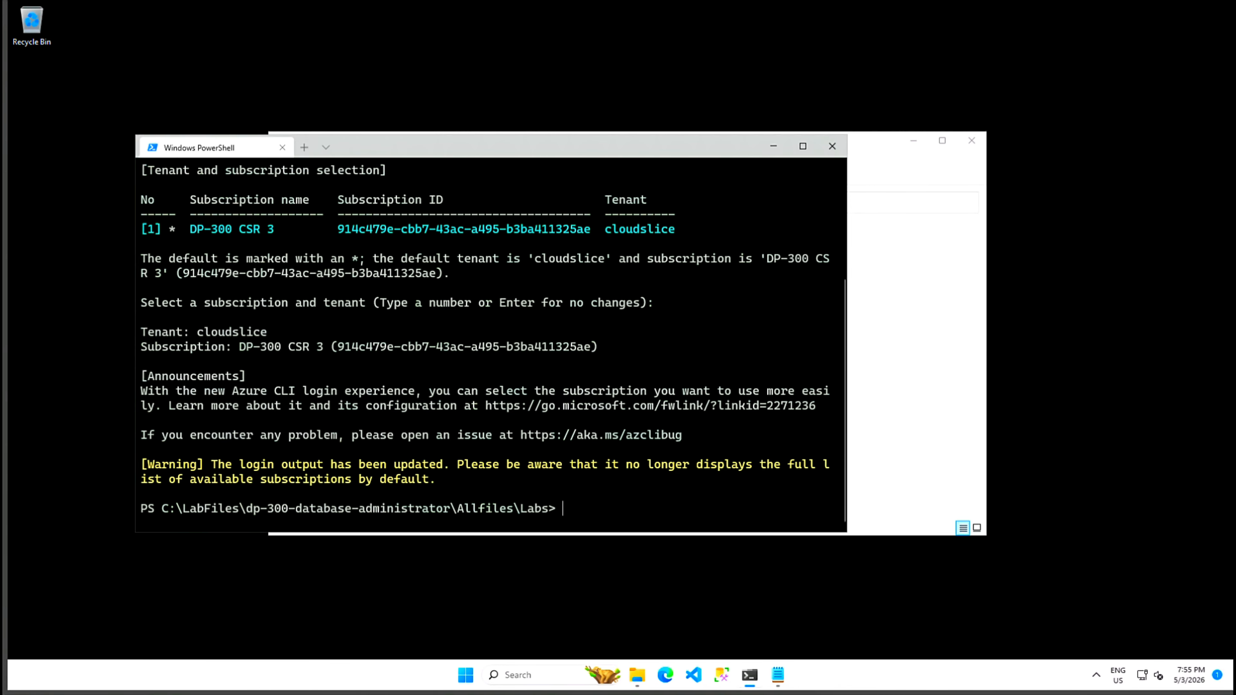
Step: Change into the Setup folder and run ./deploy-sql-database.ps1
type("cd ./Setup")
key("Return")
type("./deploy-sql-database.ps1")
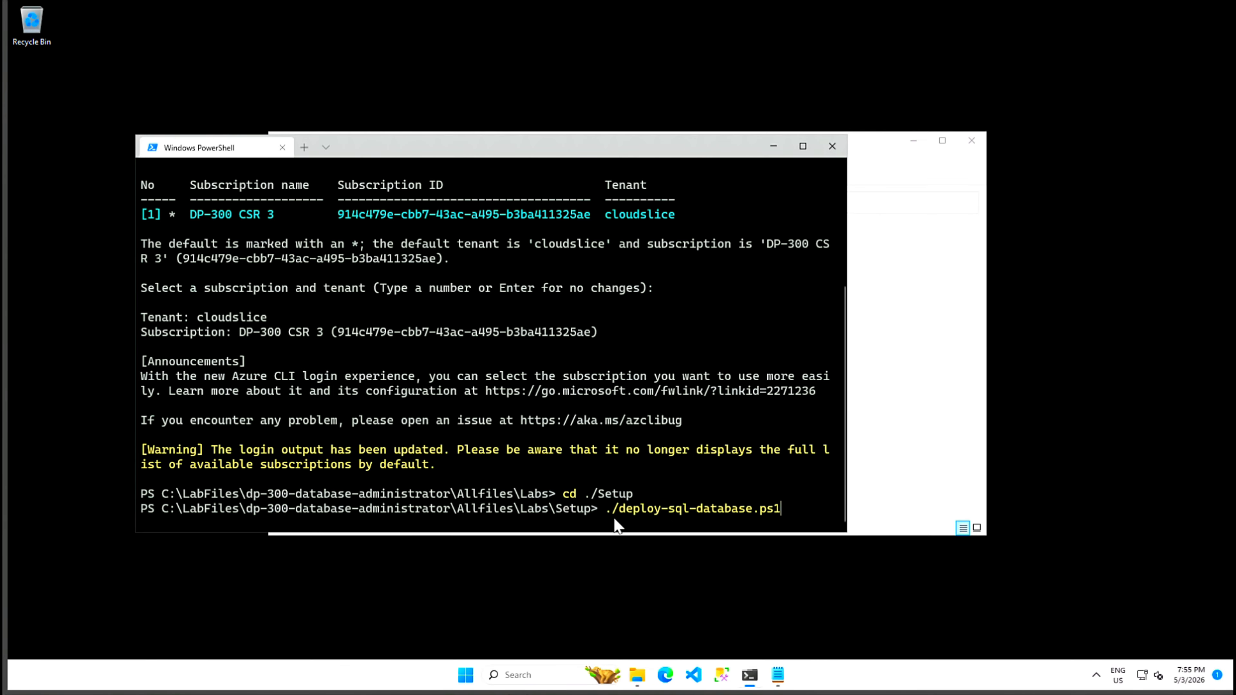
key("Return")
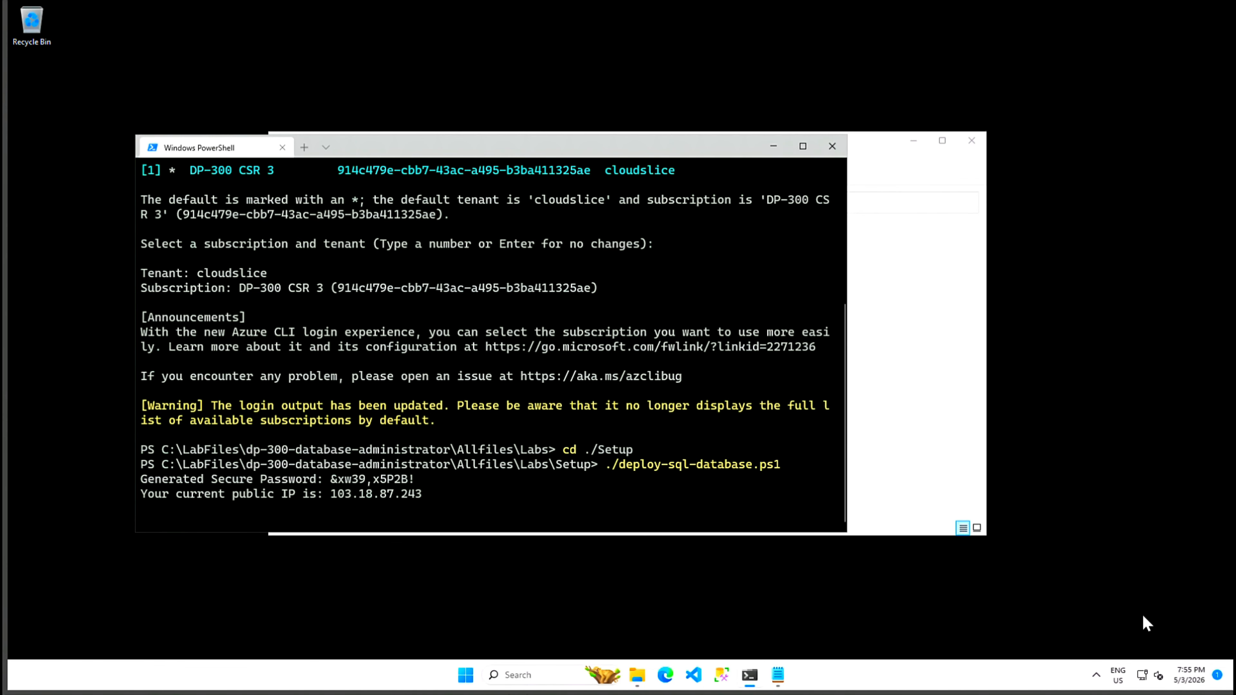
Step: Hide the Setup folder window and bring Edge up on the Azure sign-in page
left_click(922, 449)
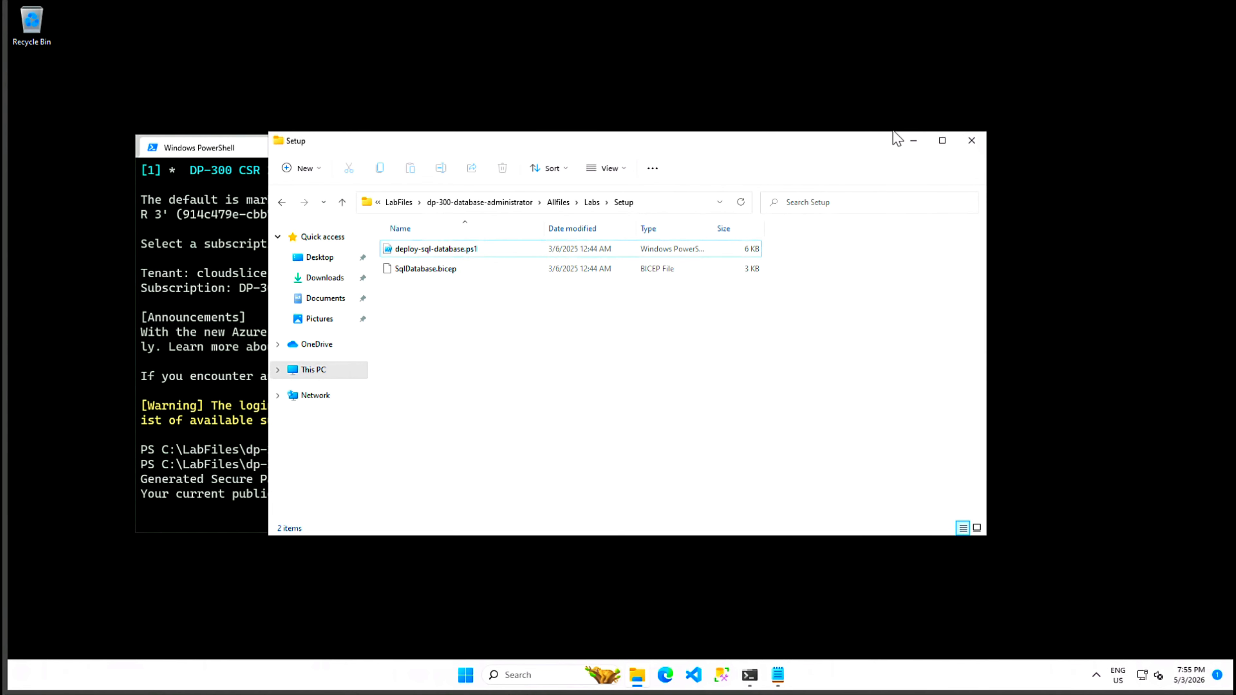
left_click(913, 142)
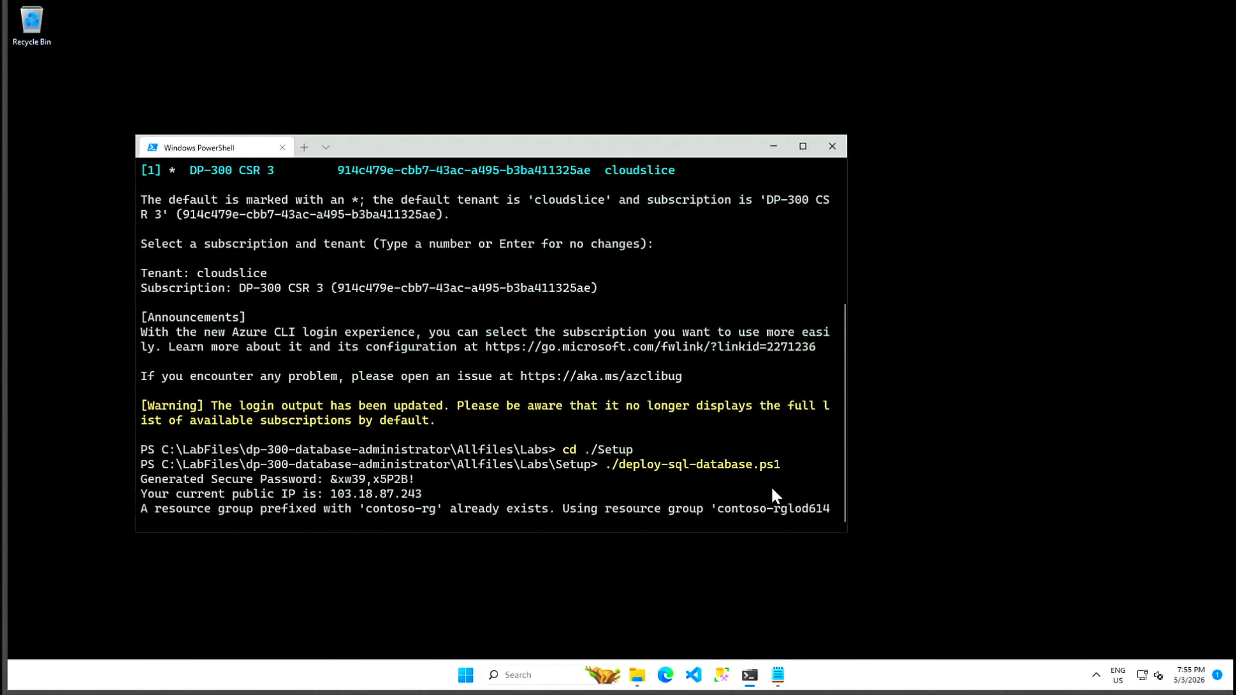
left_click(667, 682)
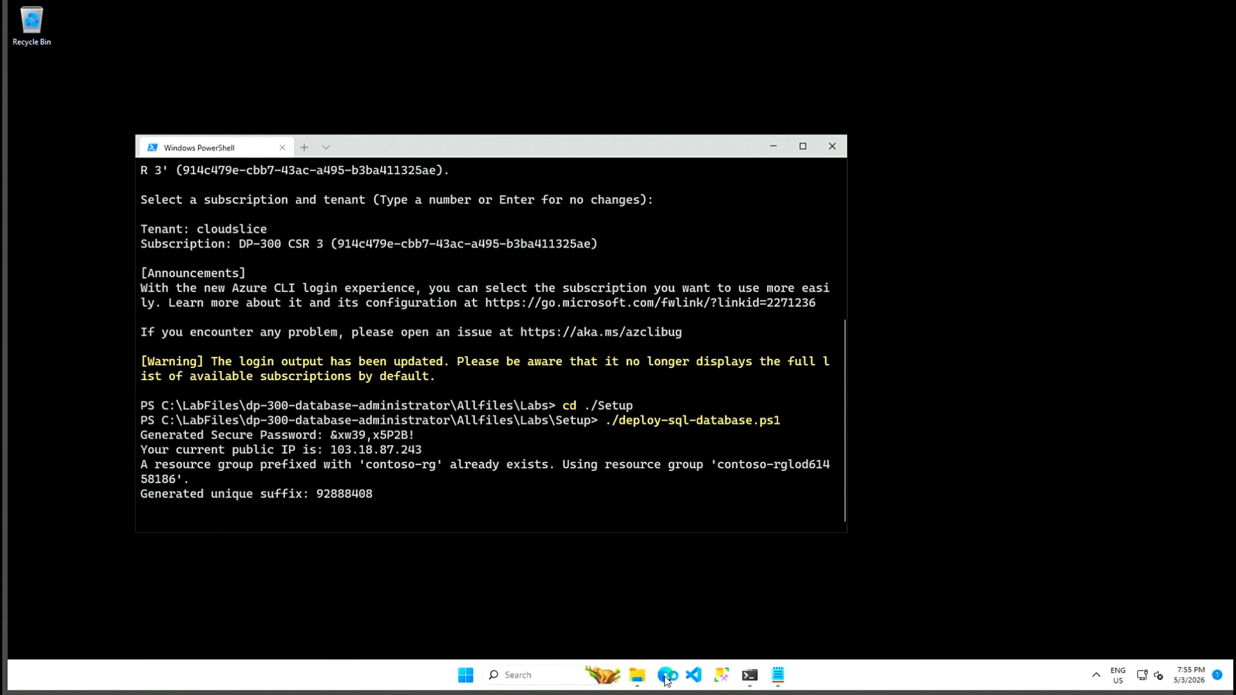
left_click_drag(348, 33, 807, 65)
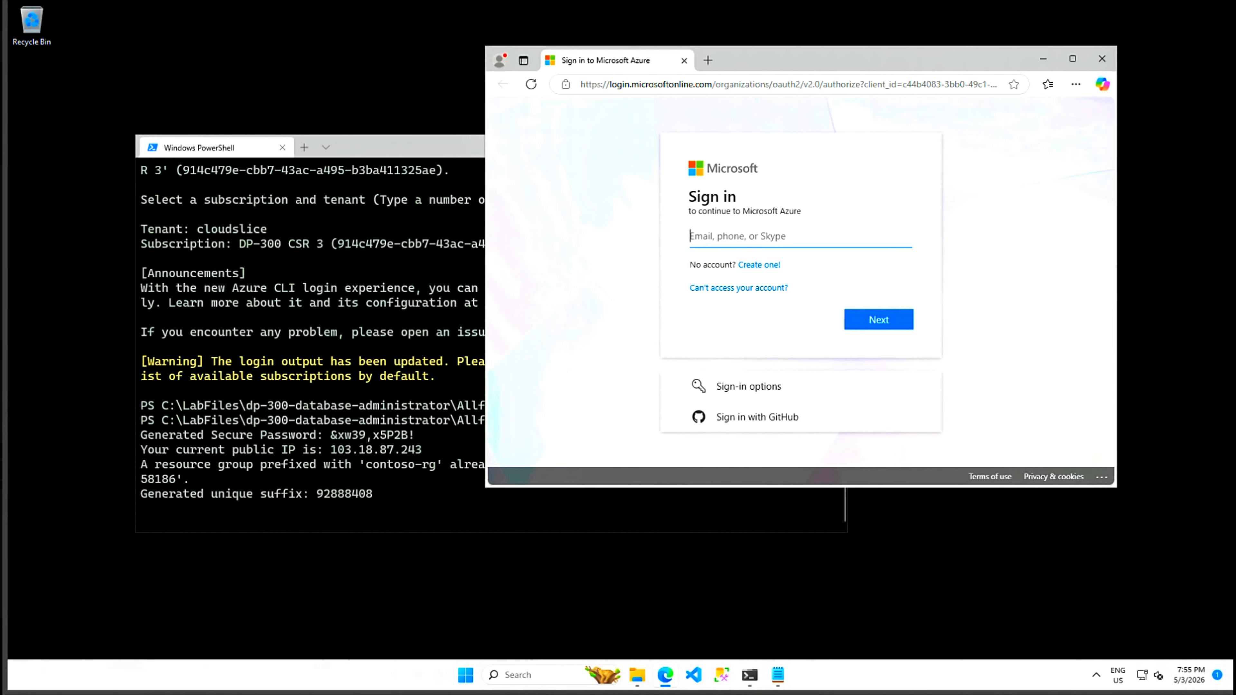
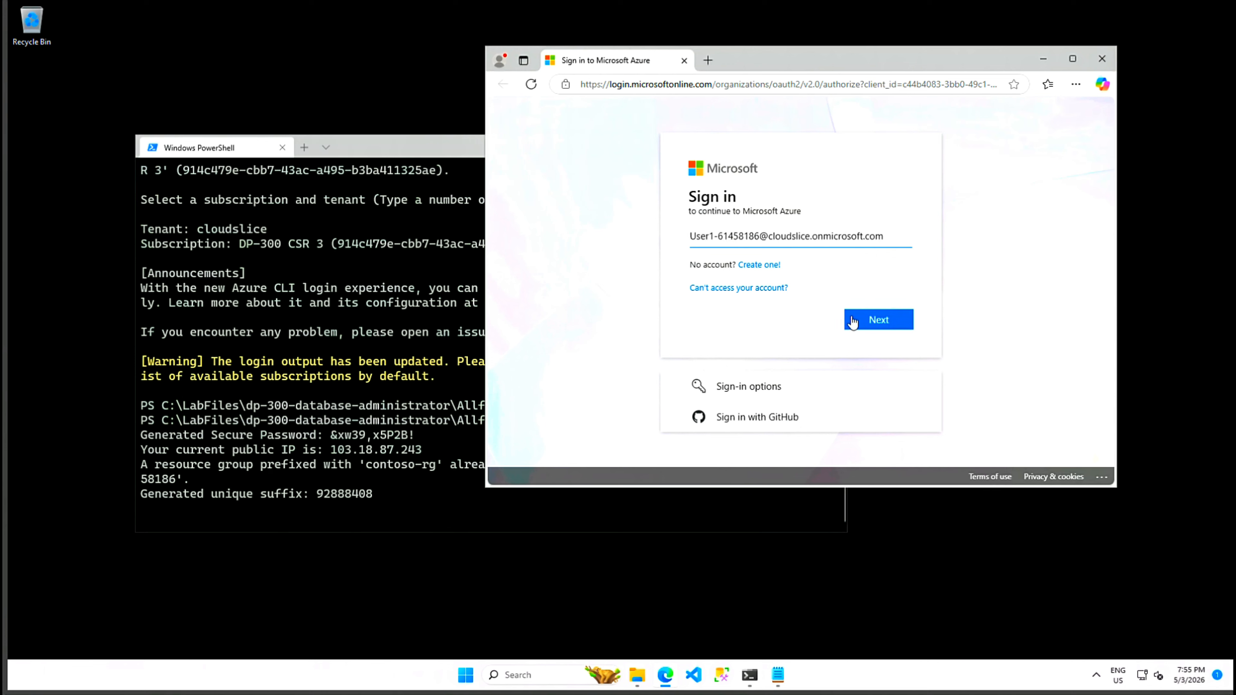
Step: Sign in to Azure with the lab account e-mail and Temporary Access Pass, without saving the password, staying signed in
left_click(878, 319)
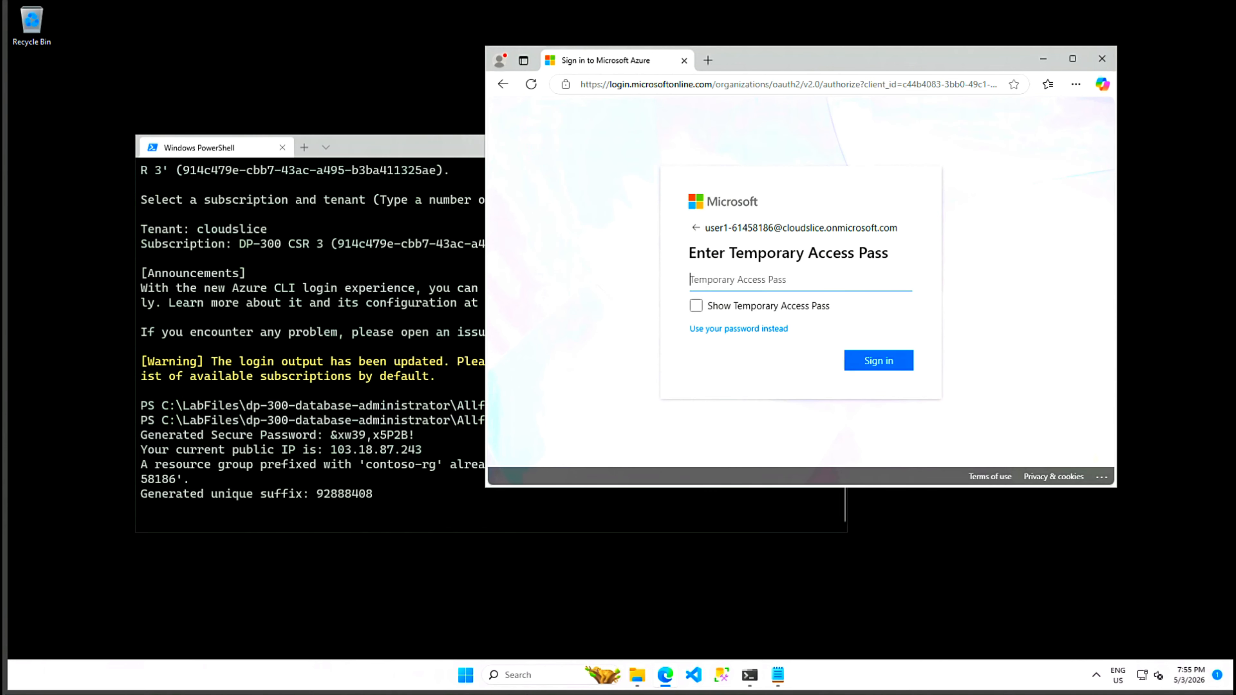
key("ctrl+v")
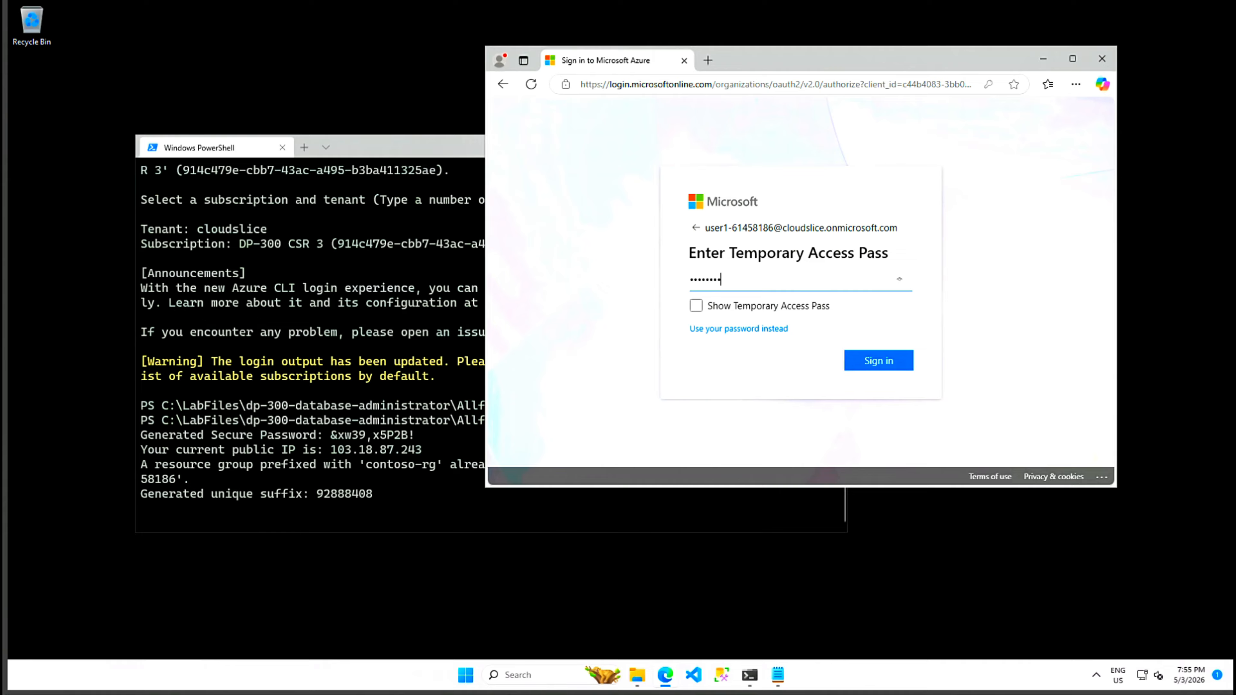
left_click(887, 359)
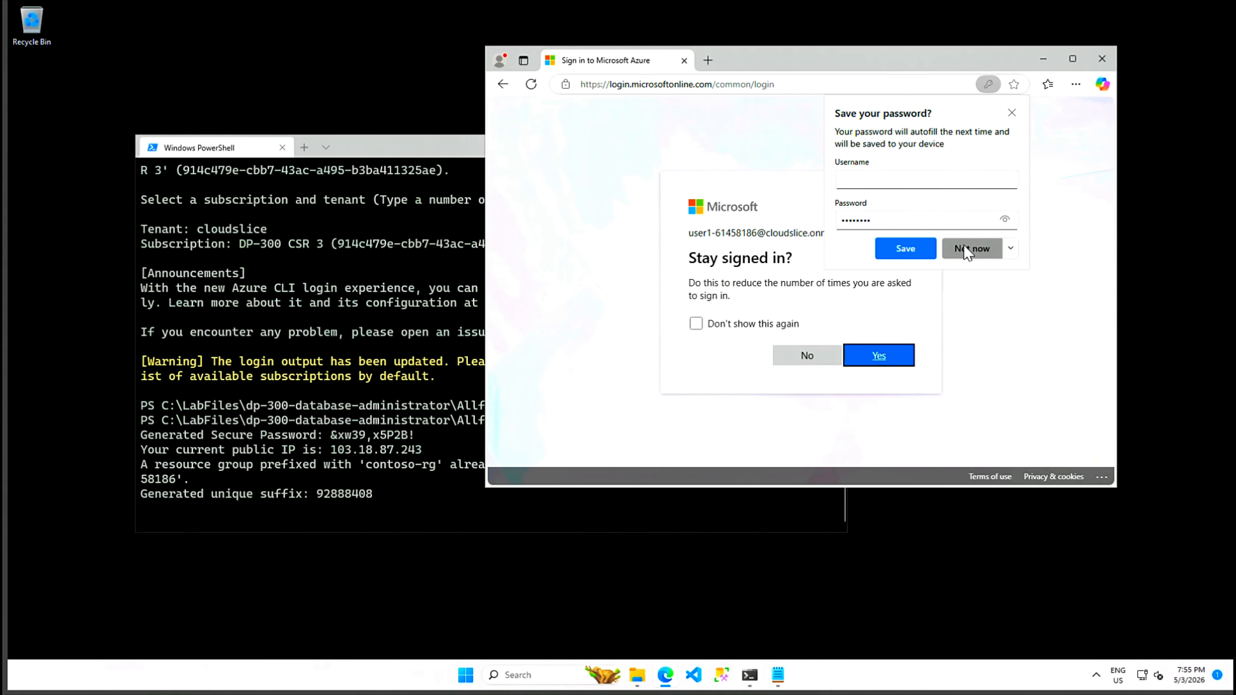
left_click(969, 248)
left_click(697, 323)
left_click(875, 356)
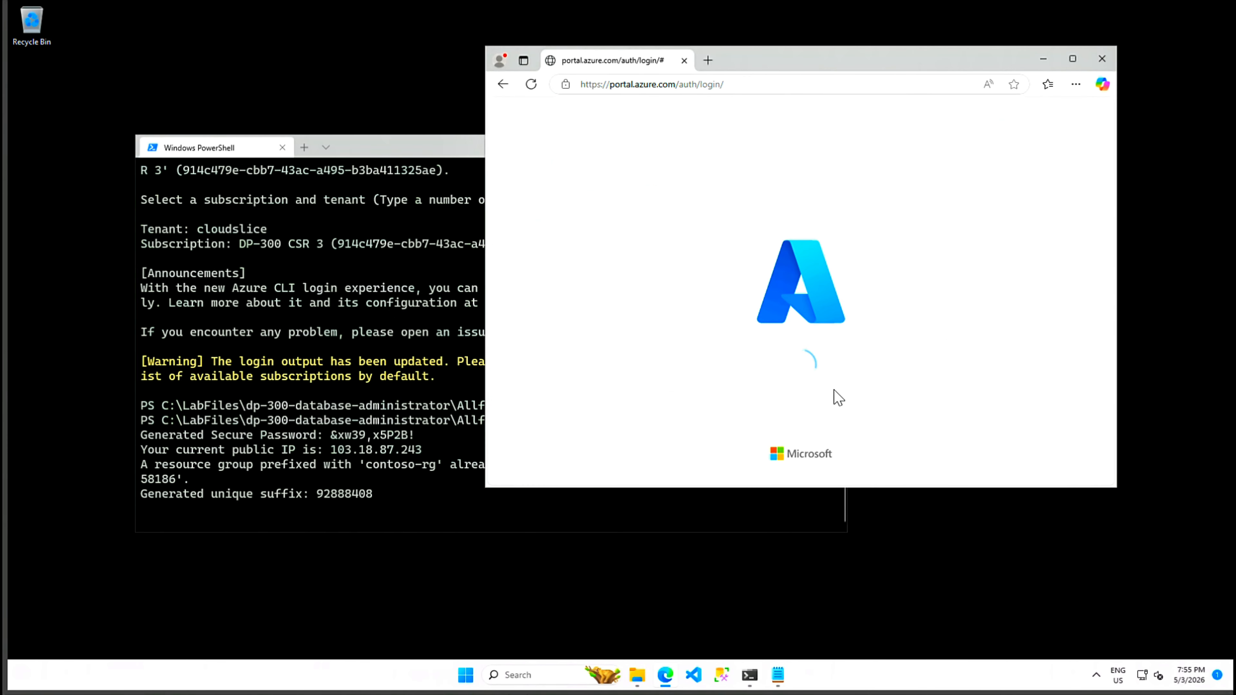
left_click_drag(489, 493, 350, 602)
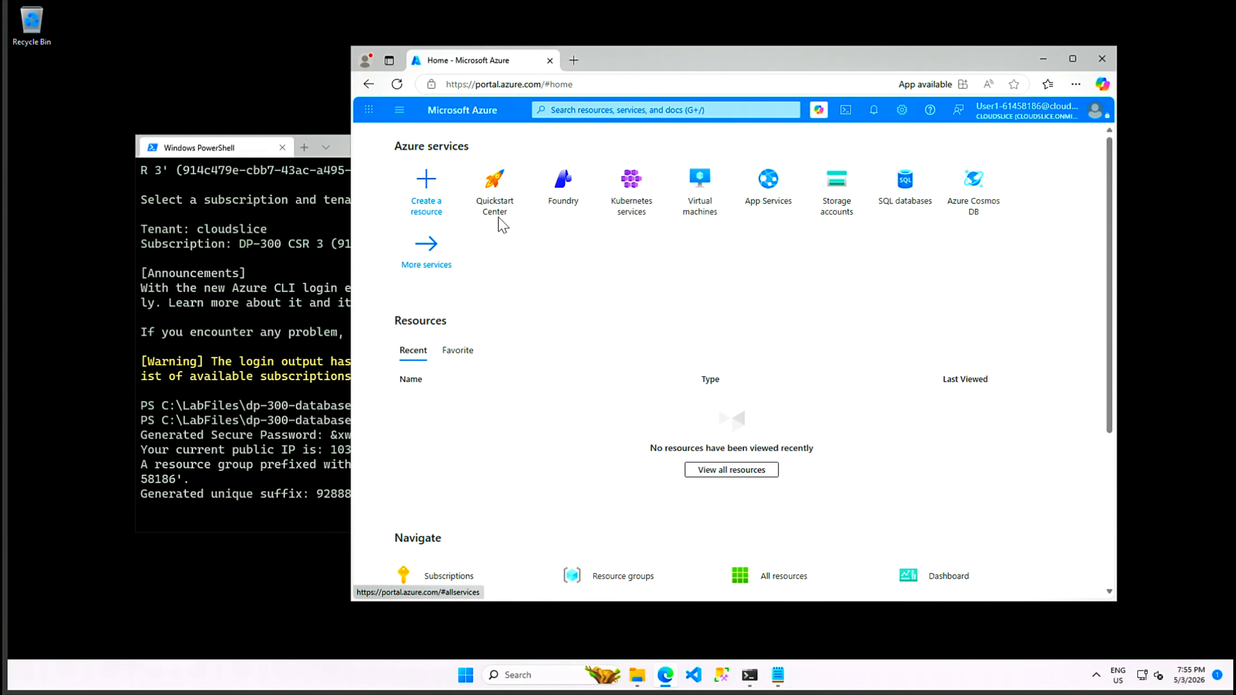
Step: Open resource group contoso-rglod61458186 from Resource groups, then check PowerShell's deployment output
scroll(599, 403, "down", 5)
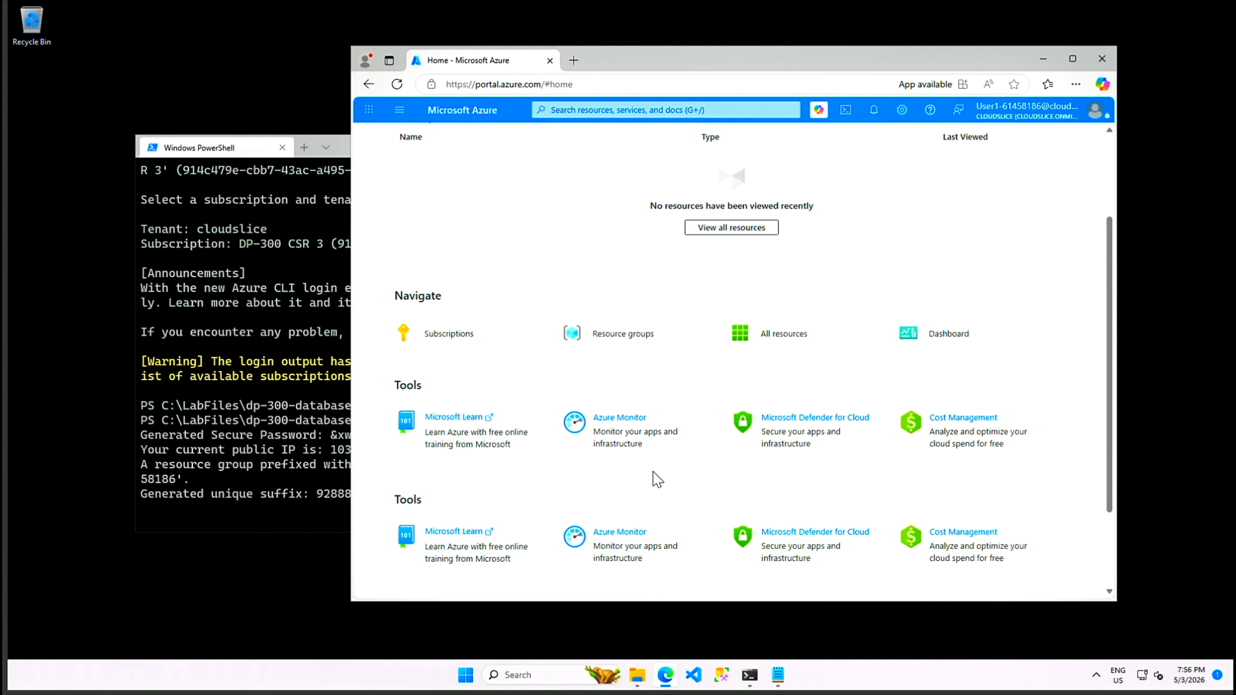
left_click(626, 334)
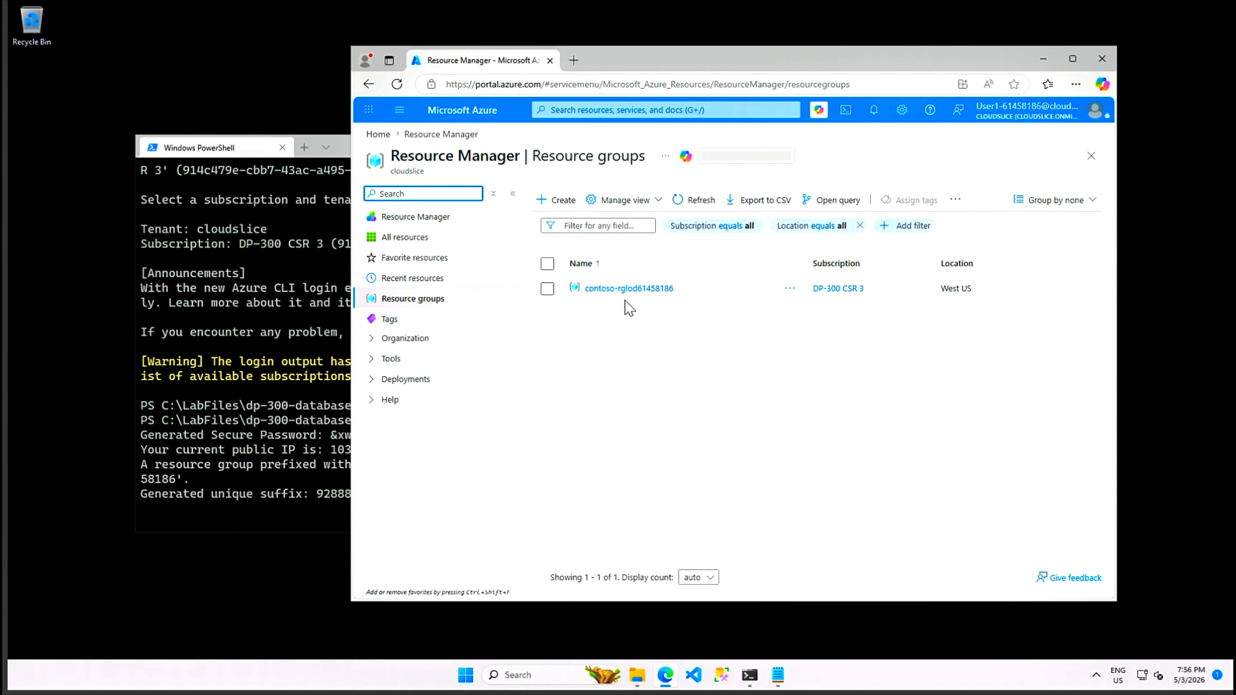
left_click(630, 291)
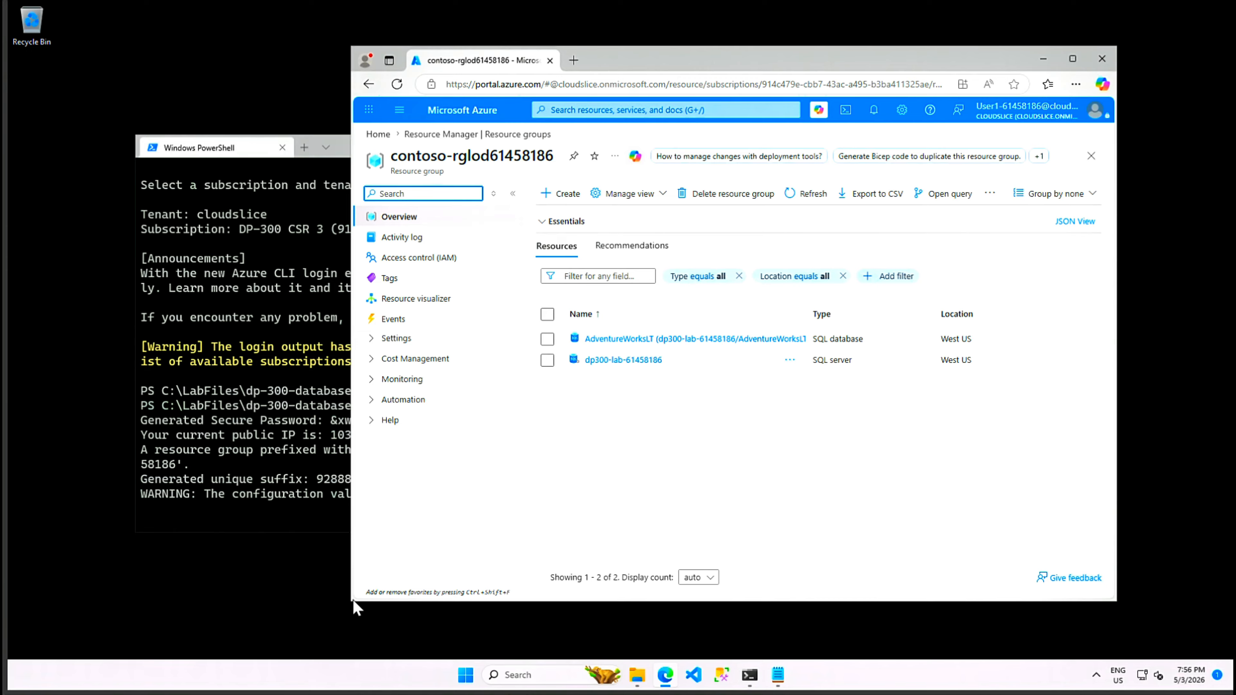
left_click_drag(350, 602, 322, 623)
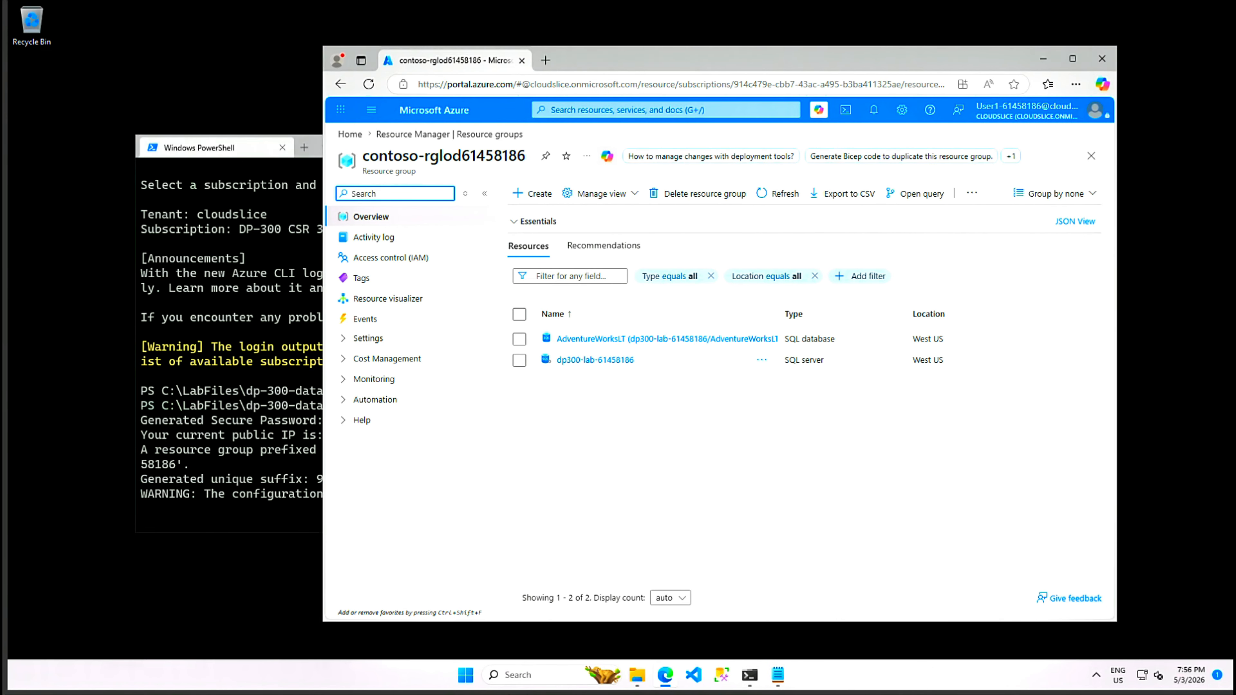
mouse_move(665, 675)
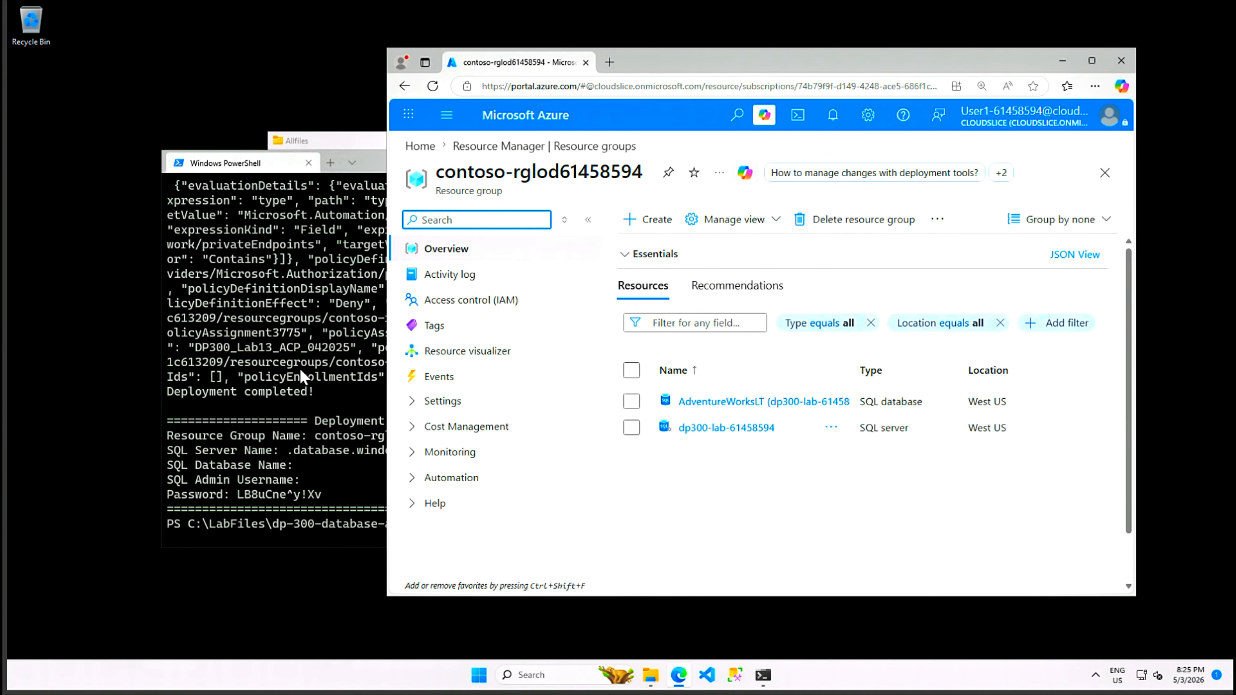
left_click(302, 371)
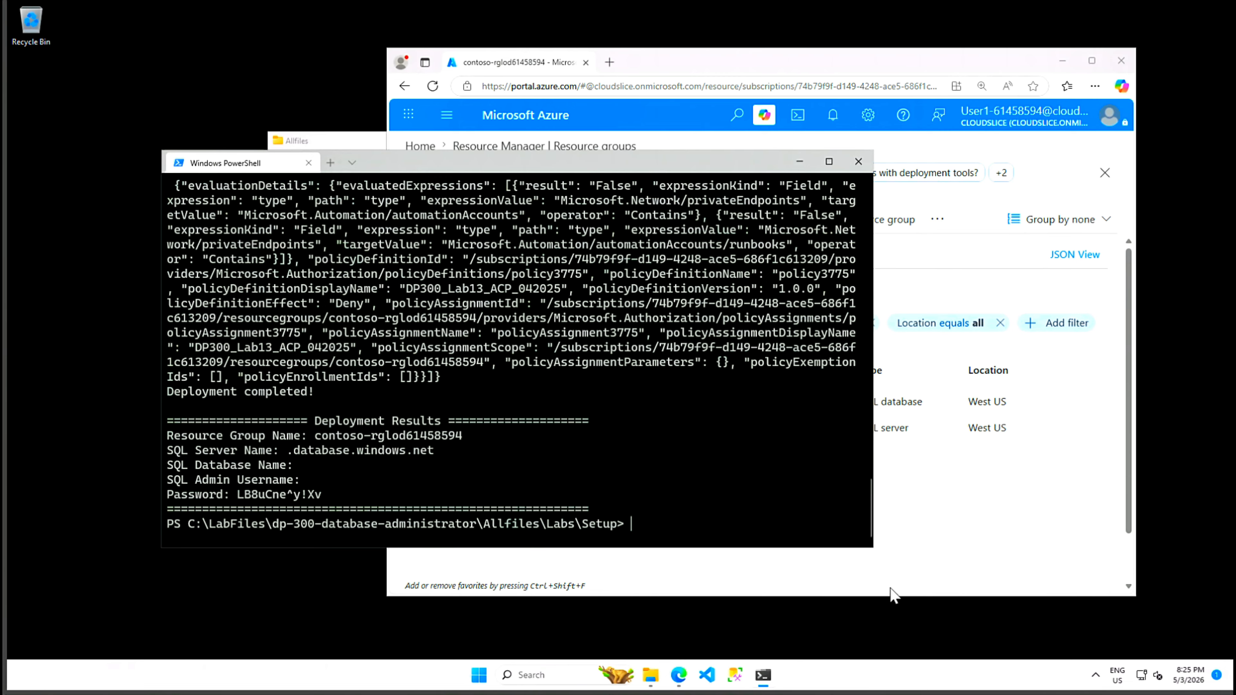
Step: Maximize the Azure portal in Edge, collapse the resource groups pane, and focus the portal search
left_click(1021, 555)
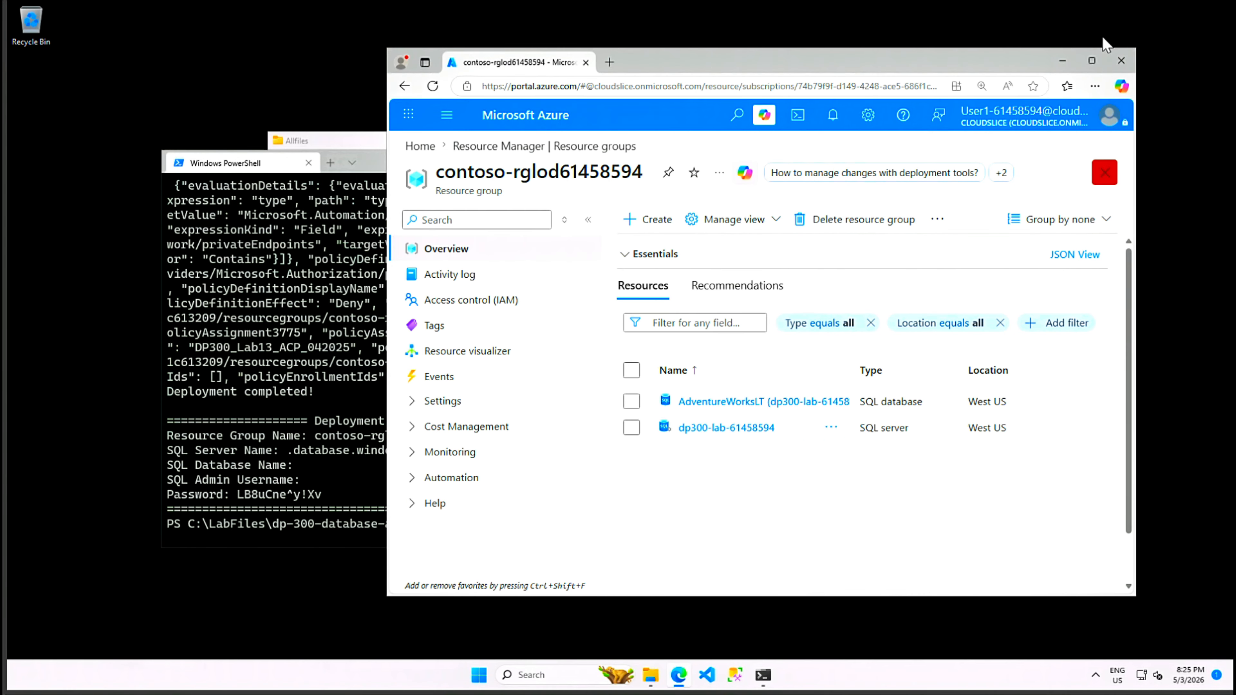
left_click(1092, 60)
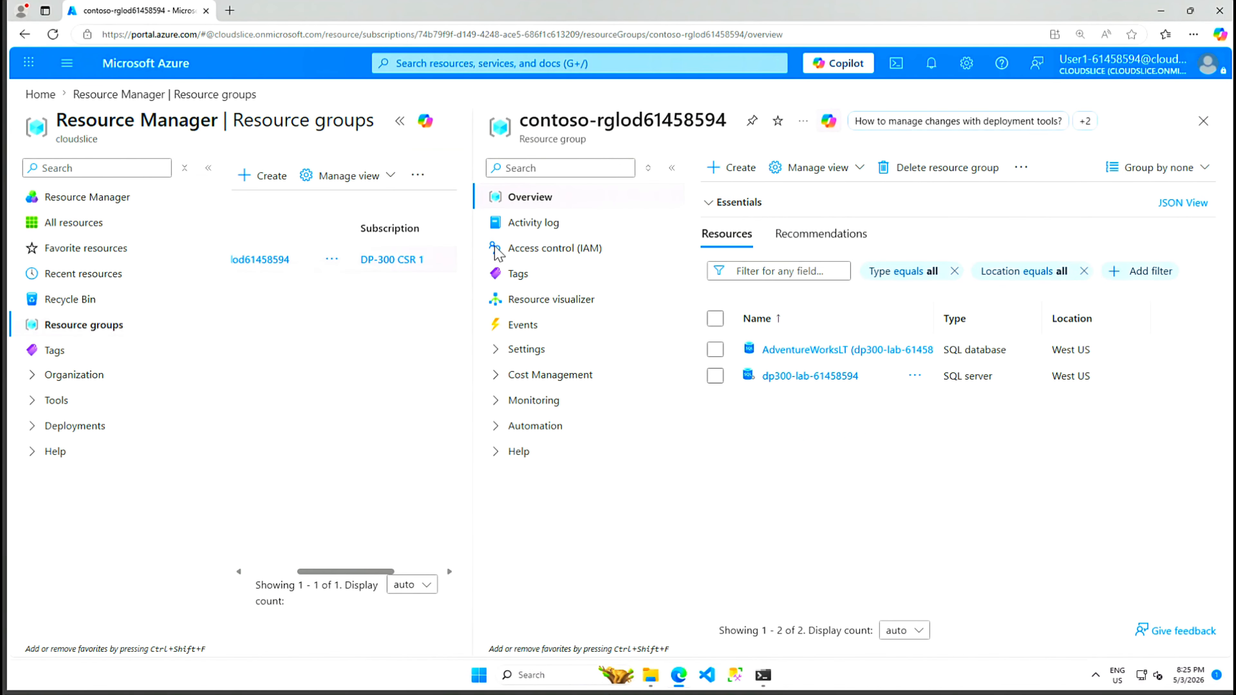
left_click(398, 123)
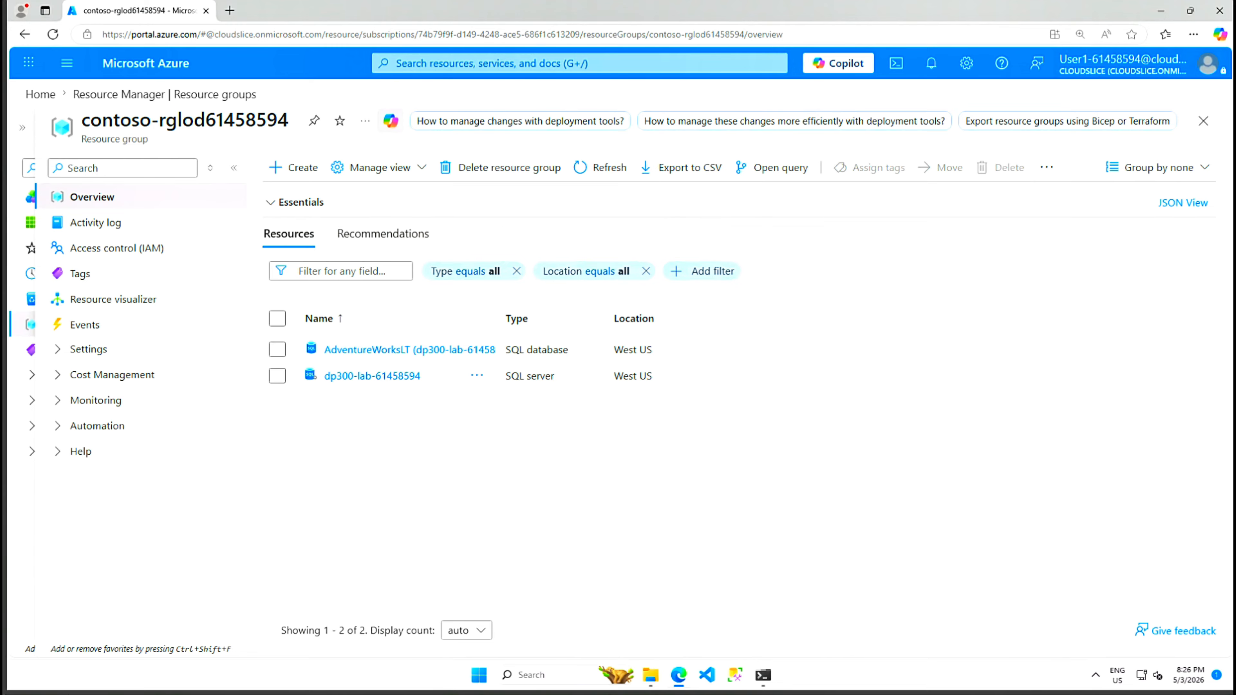
left_click(579, 63)
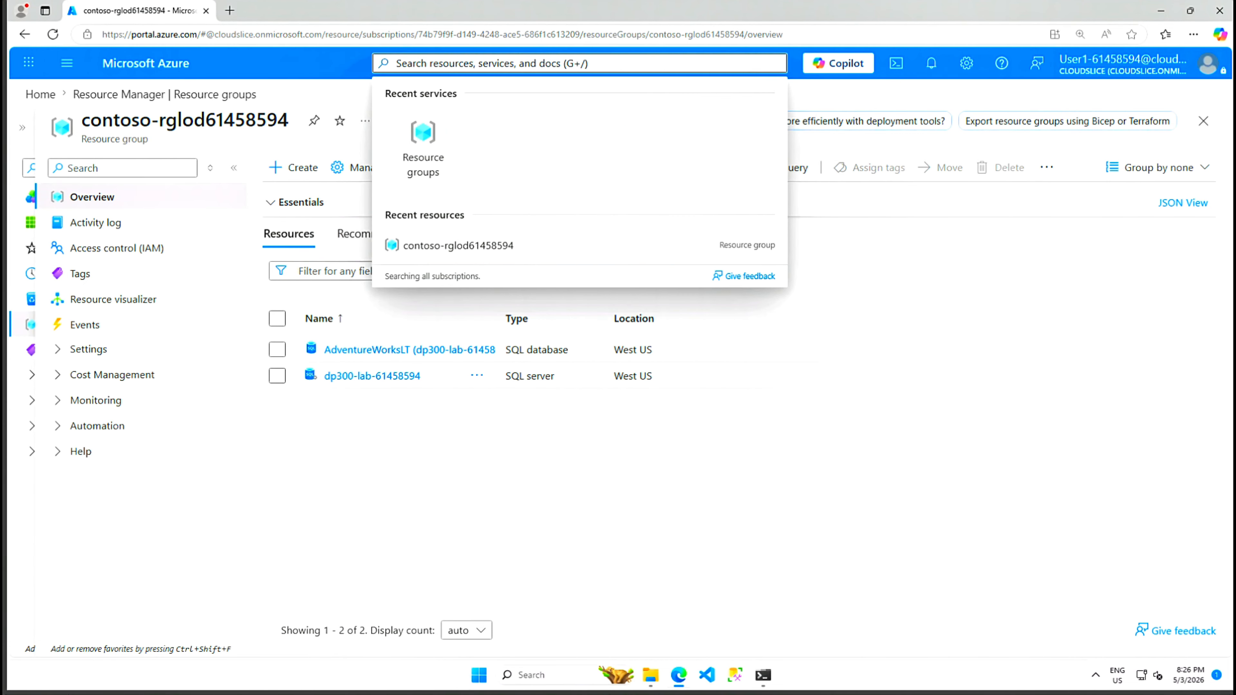
Step: Search 'automation', go to Automation Accounts, and start creating a new account
type("au")
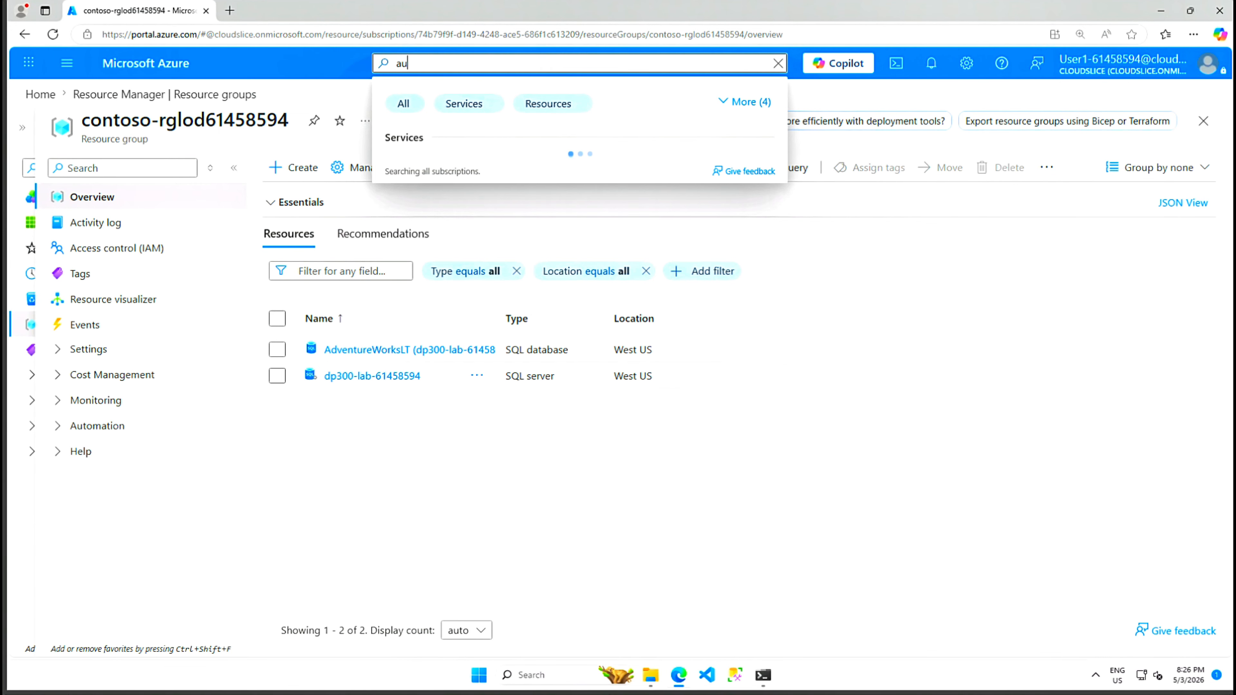
type("tomation")
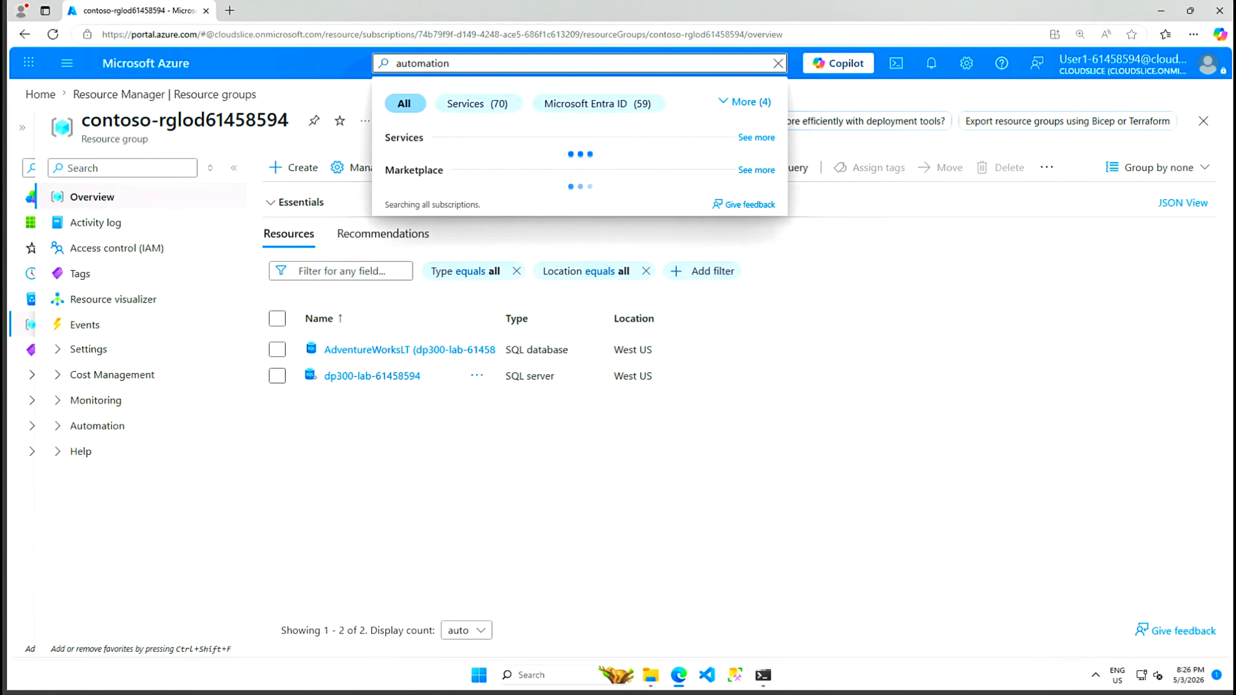
left_click(444, 171)
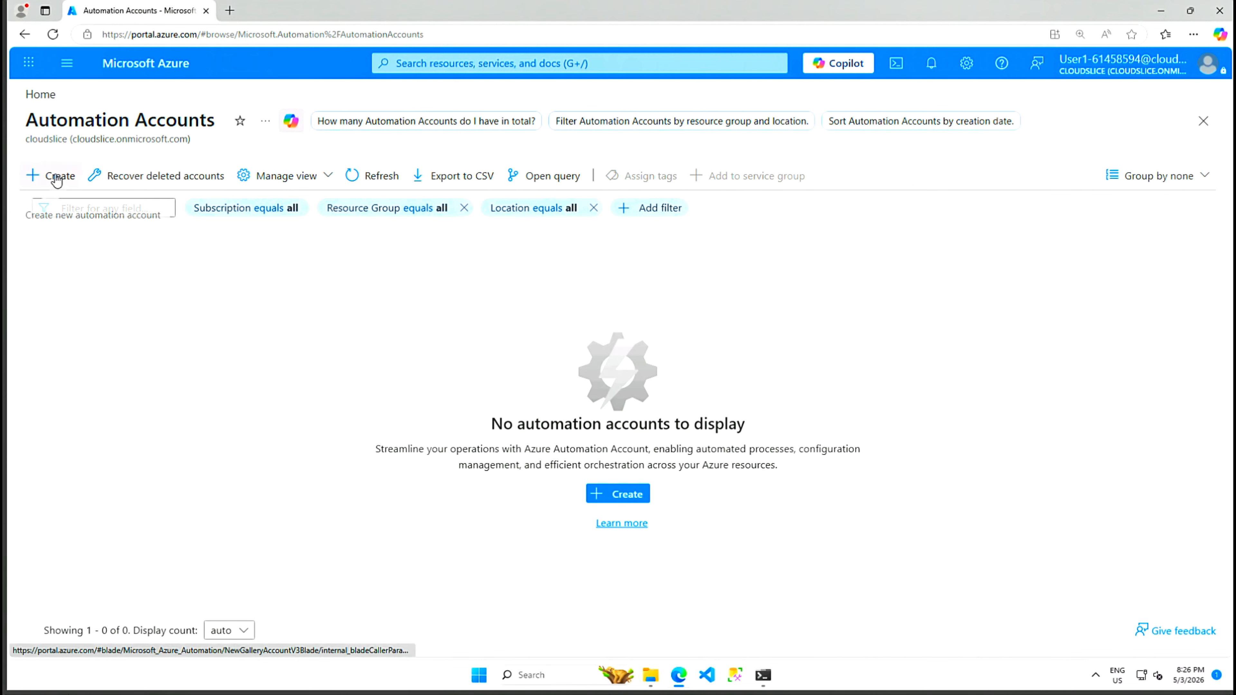
left_click(55, 177)
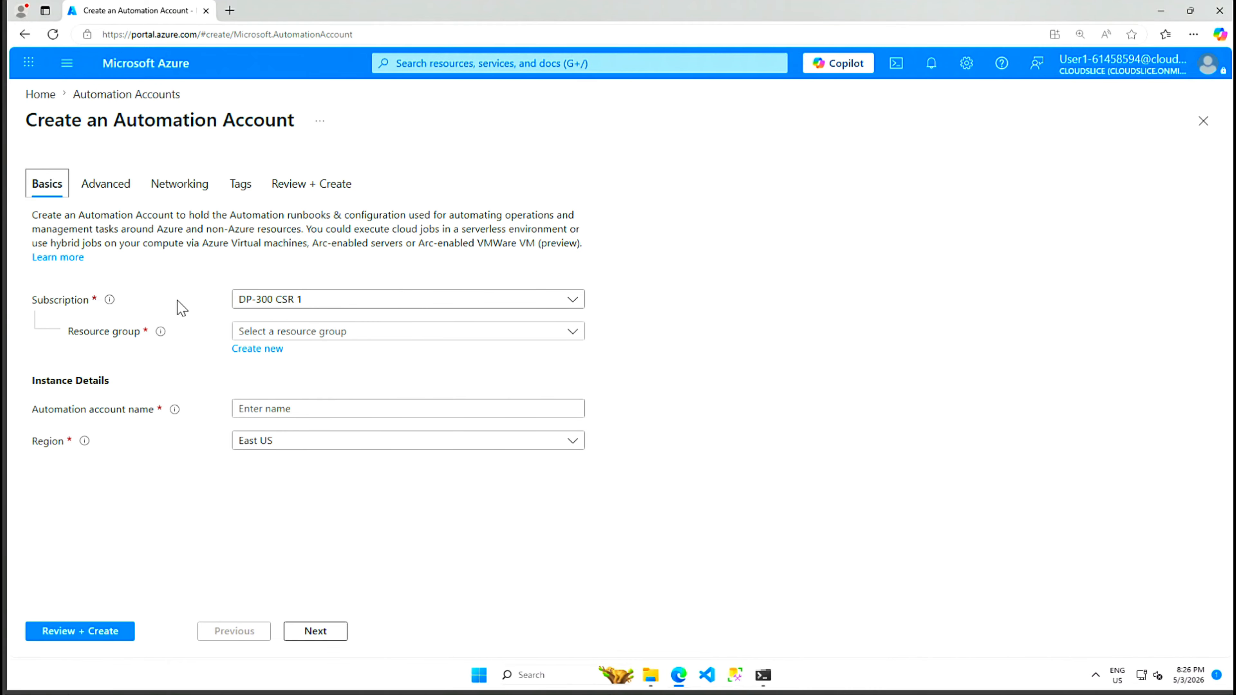
Step: Create automation account autoAccount in resource group contoso-rglod61458594 via Review + Create
left_click(569, 335)
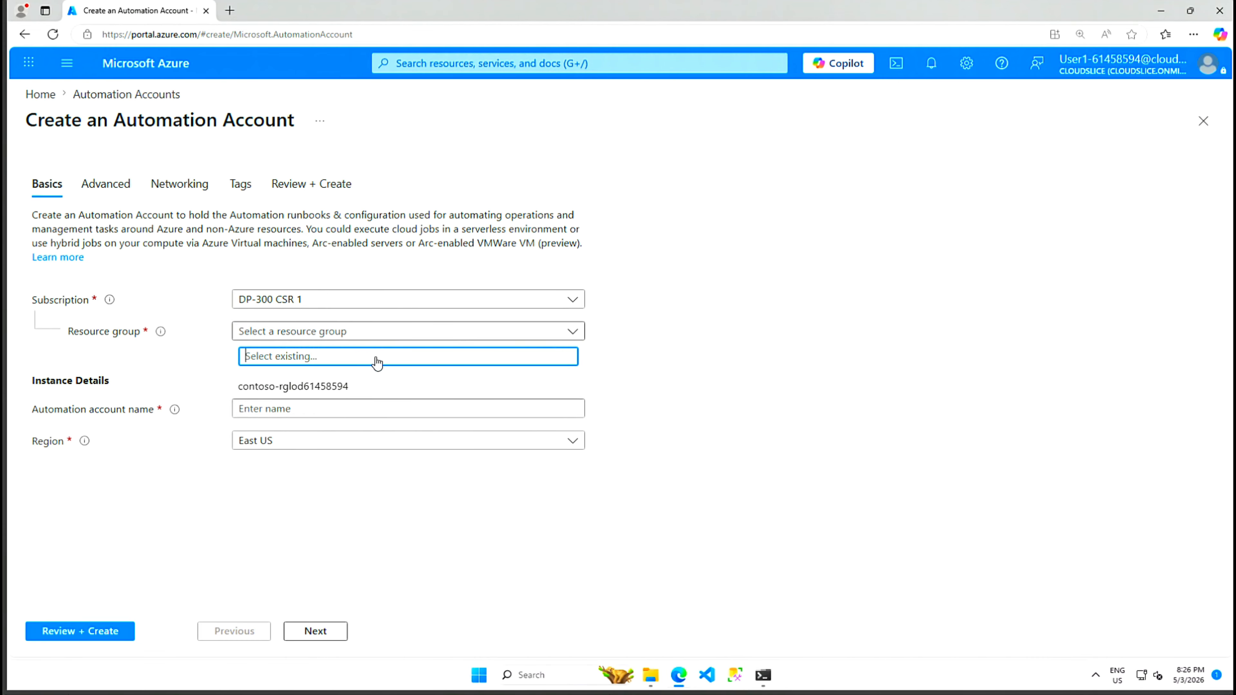
left_click(345, 387)
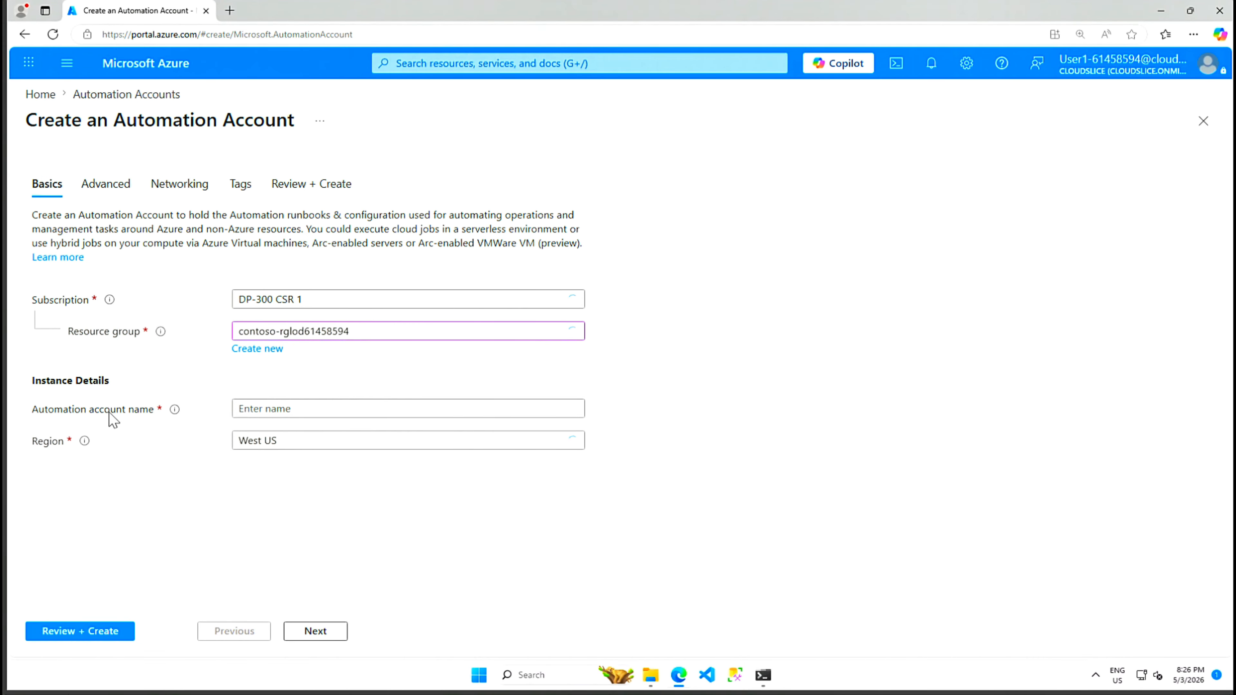
mouse_move(171, 415)
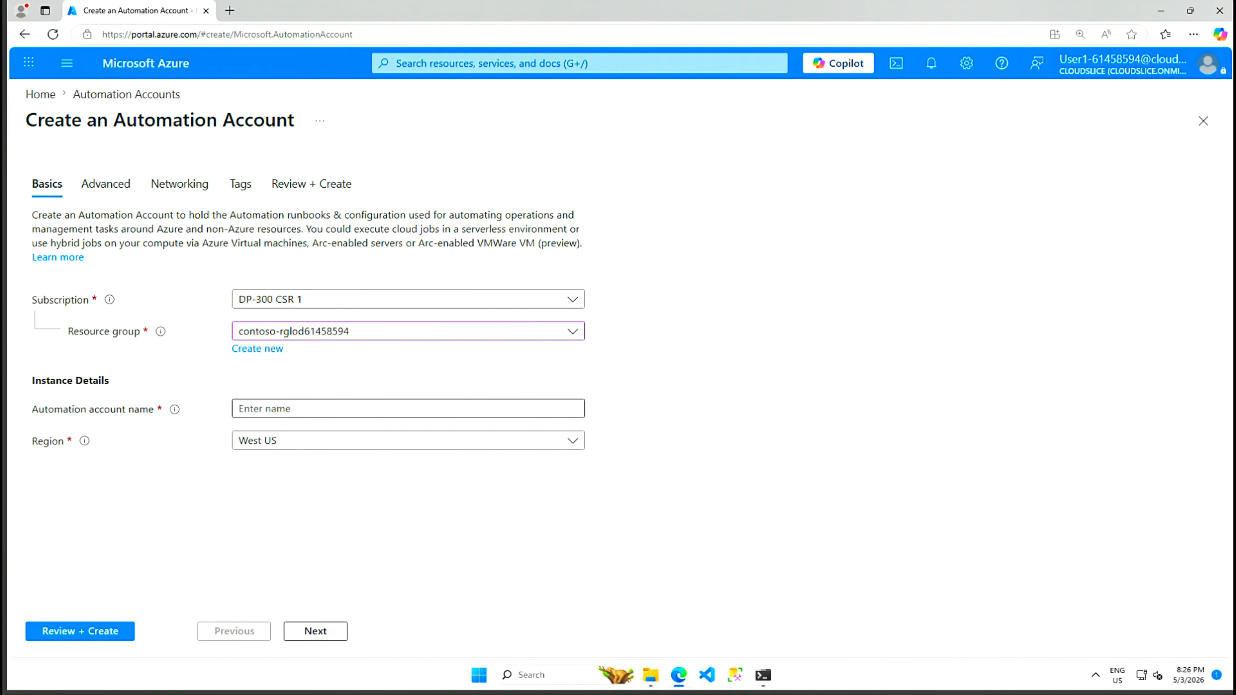
left_click(407, 409)
type("autoAccount")
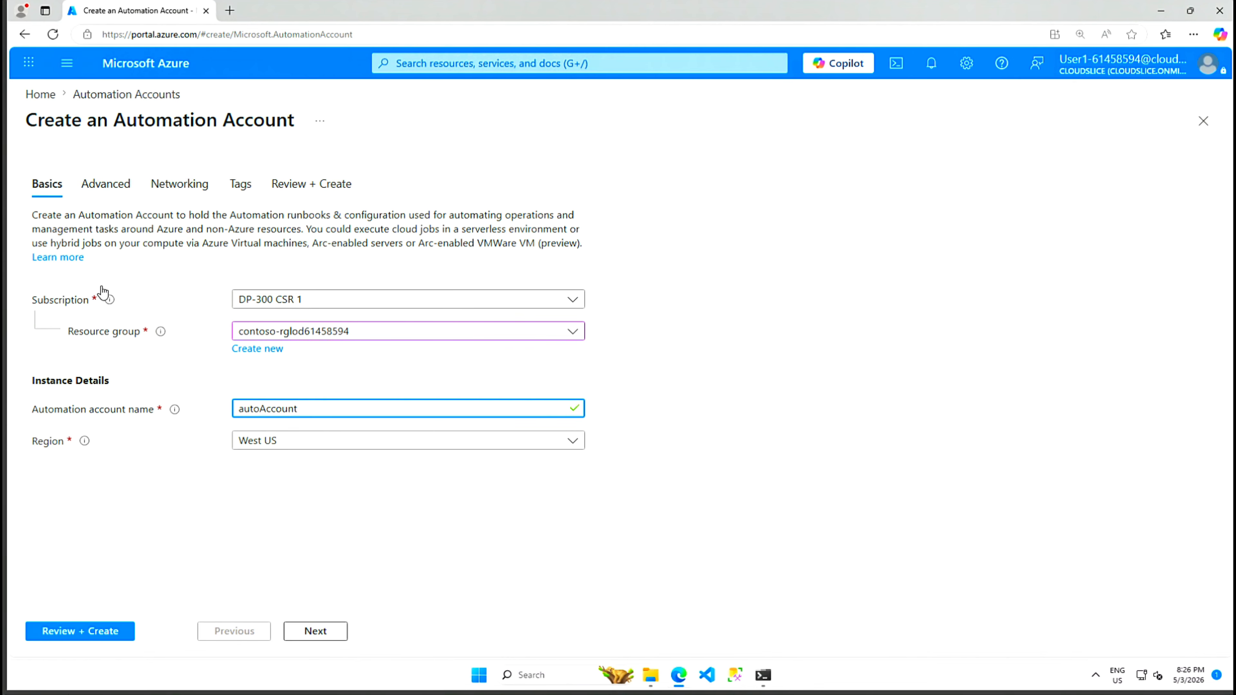
left_click(79, 631)
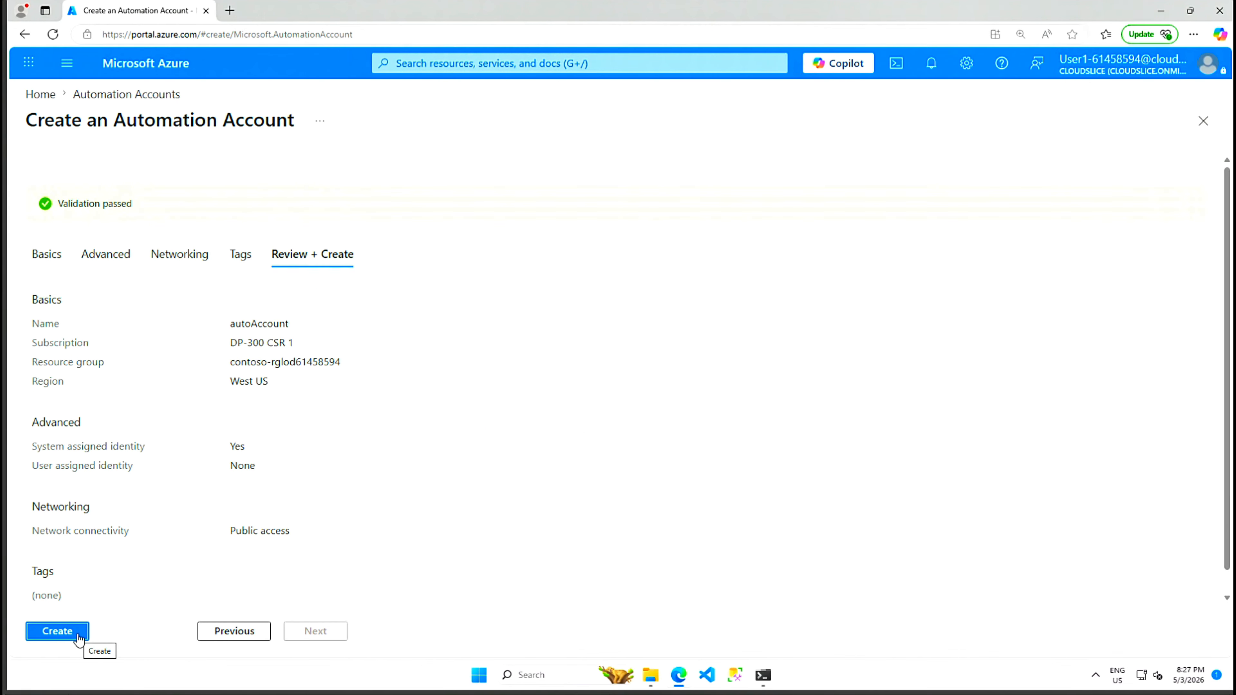
left_click(57, 632)
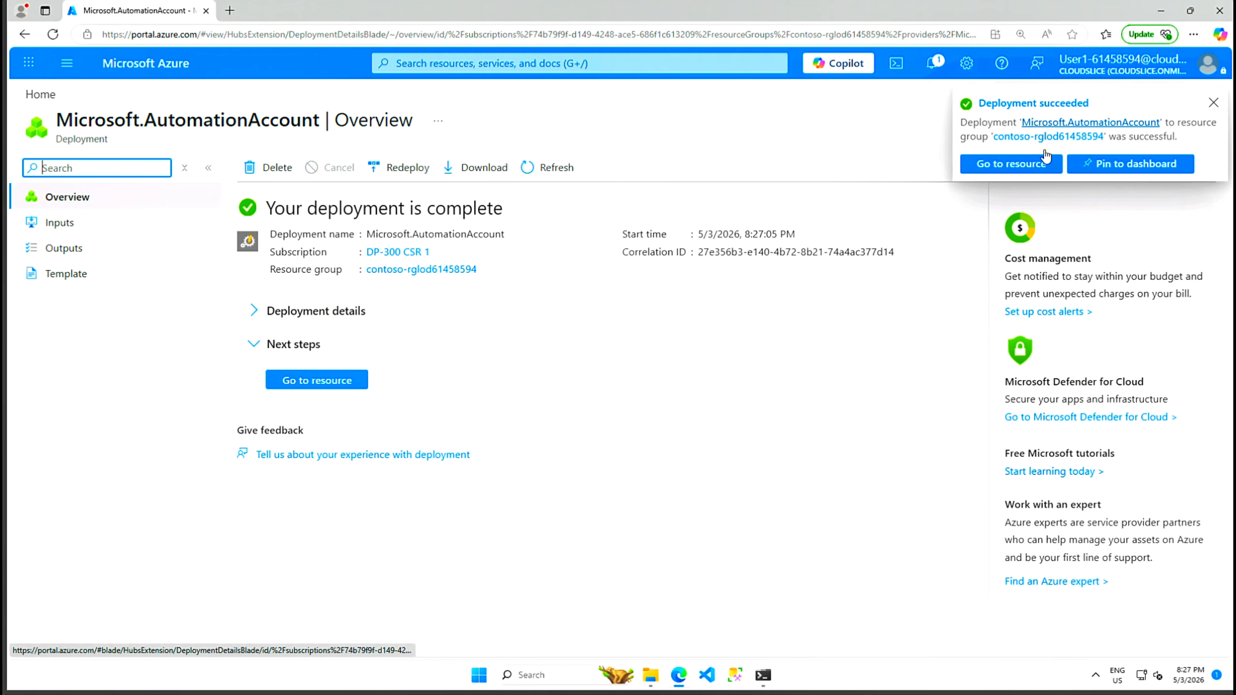
Step: View the new autoAccount, then go Home and open resource group contoso-rglod61458594
left_click(1214, 103)
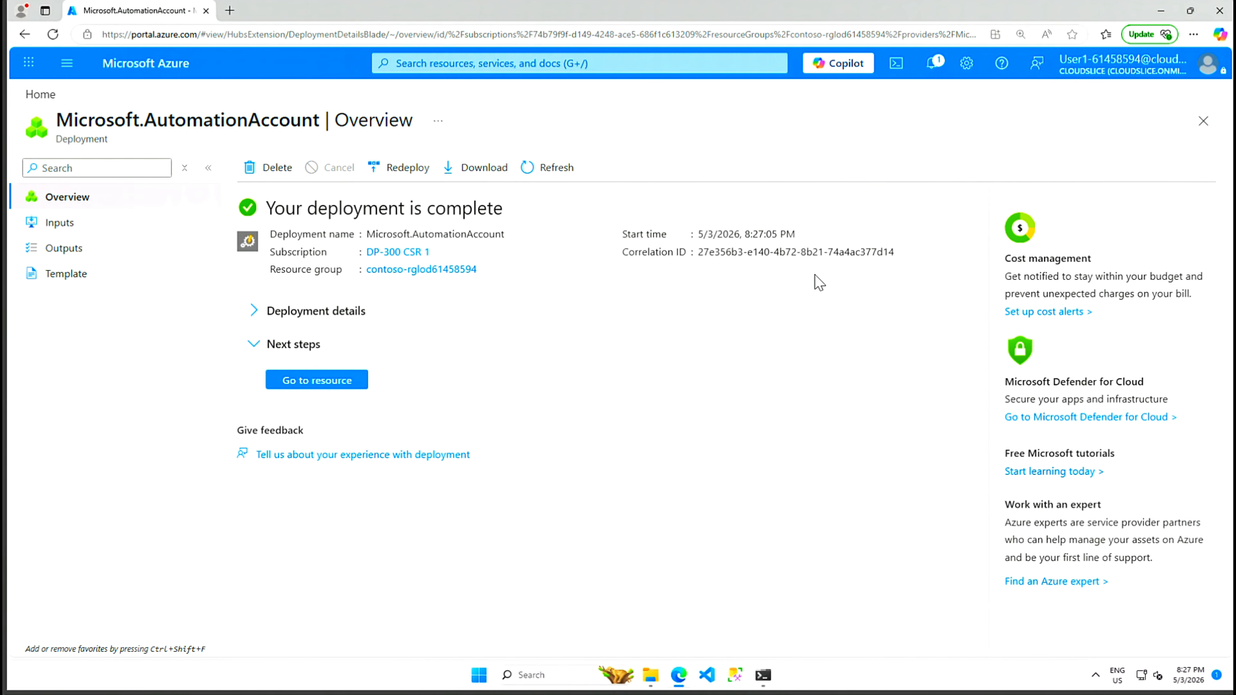
left_click(319, 387)
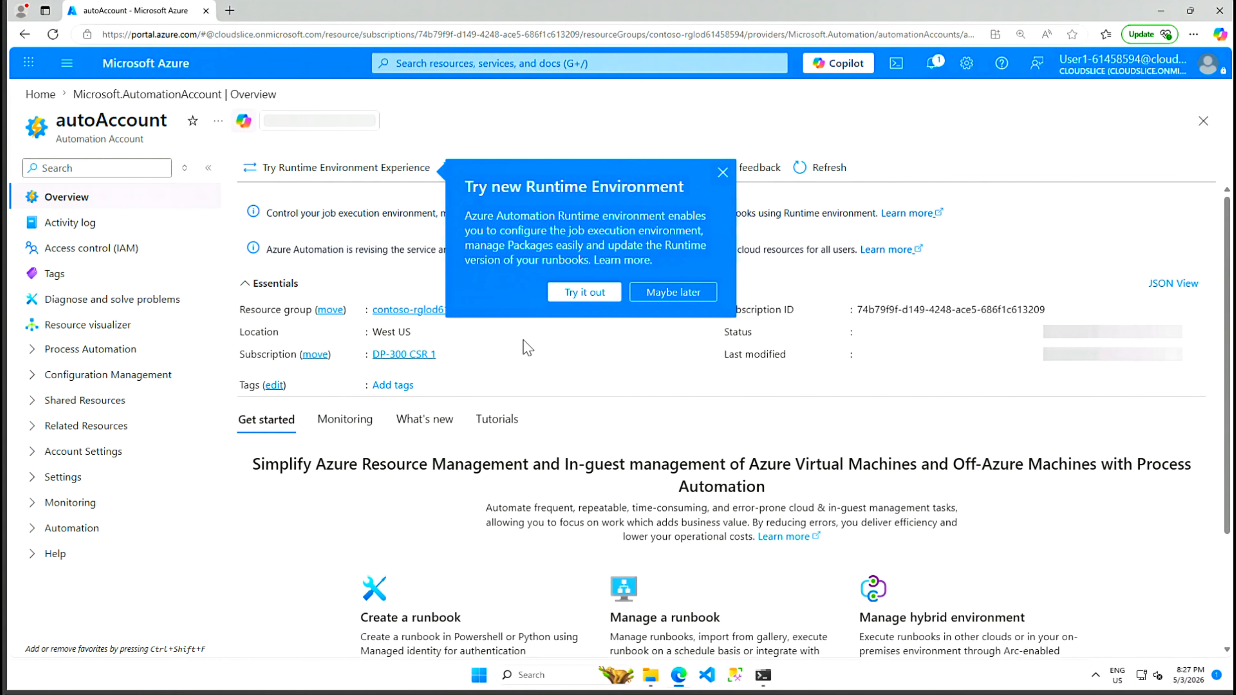
left_click(722, 172)
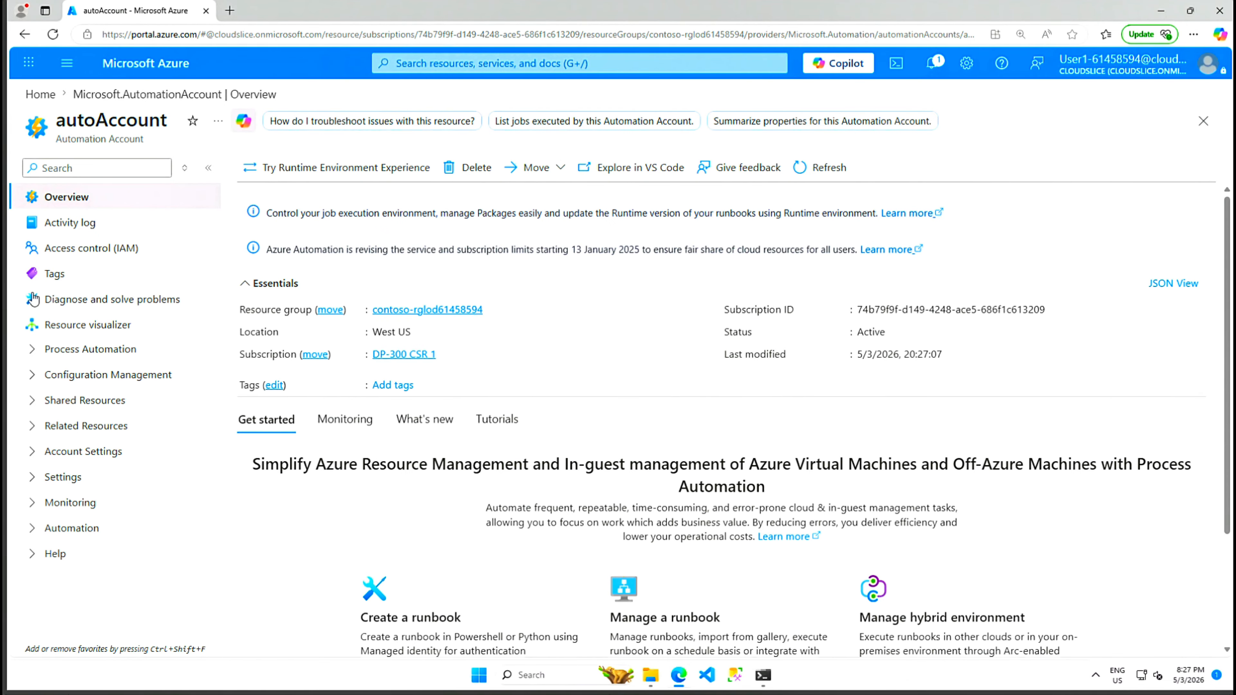
left_click(39, 96)
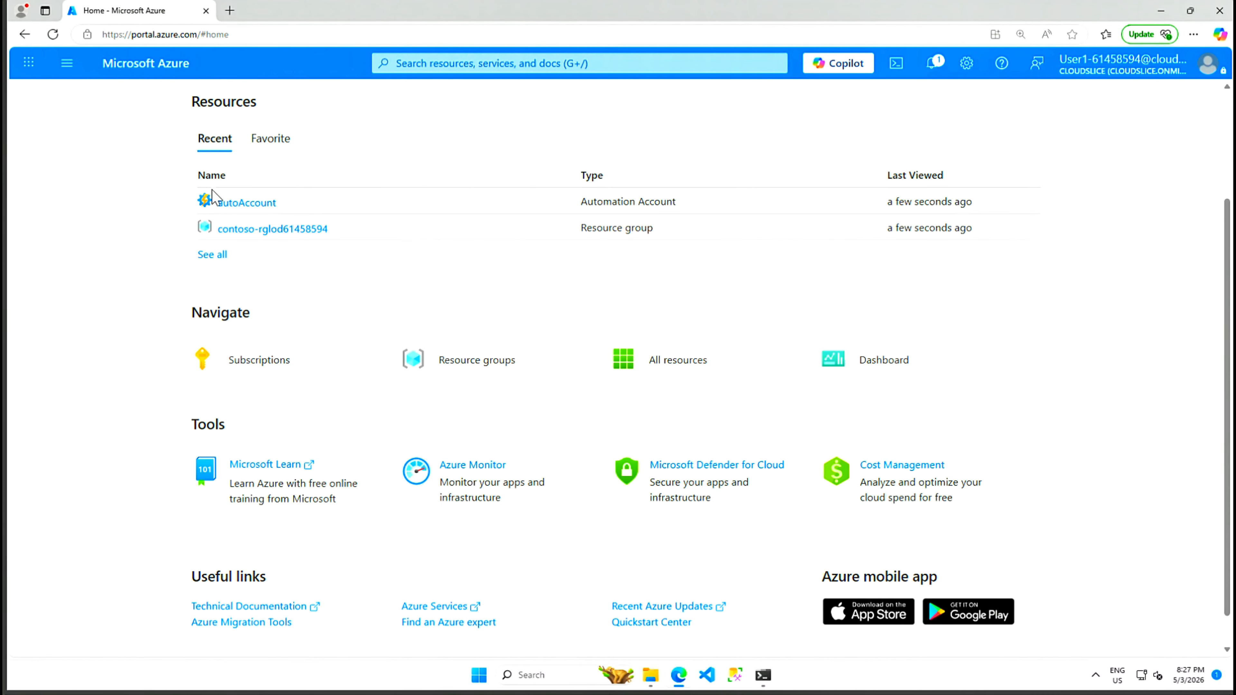
left_click(264, 238)
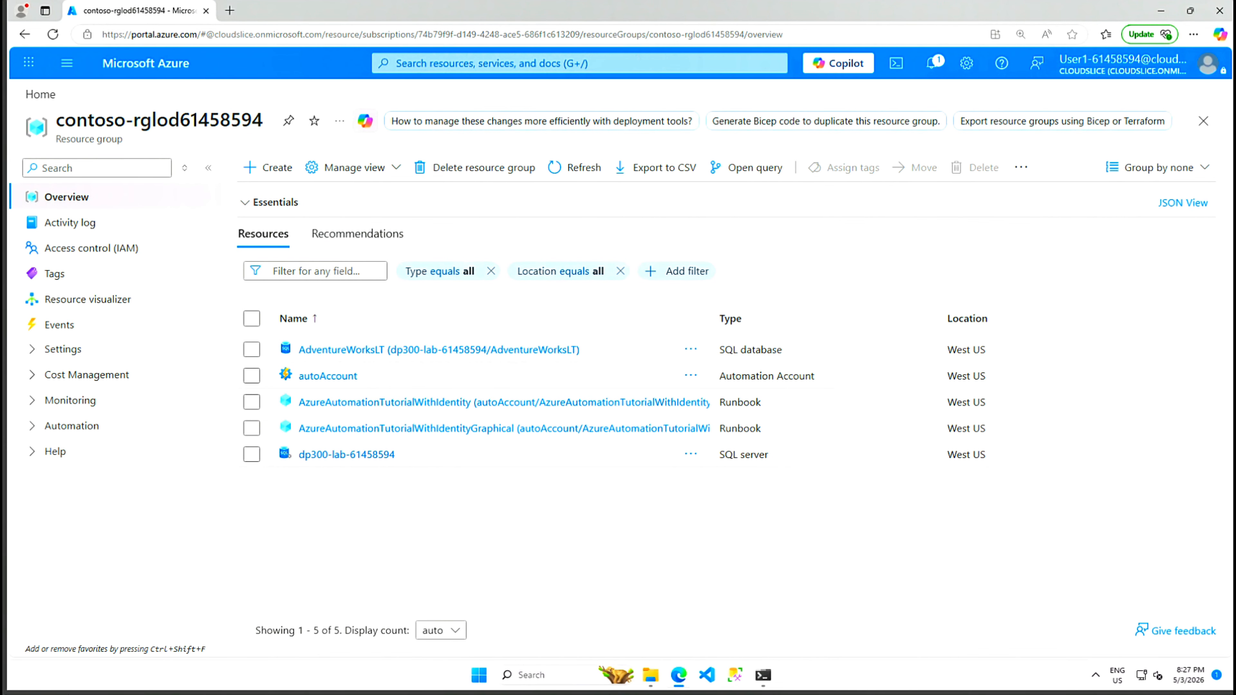
Step: Open Query editor (preview) for the AdventureWorksLT database
left_click(342, 357)
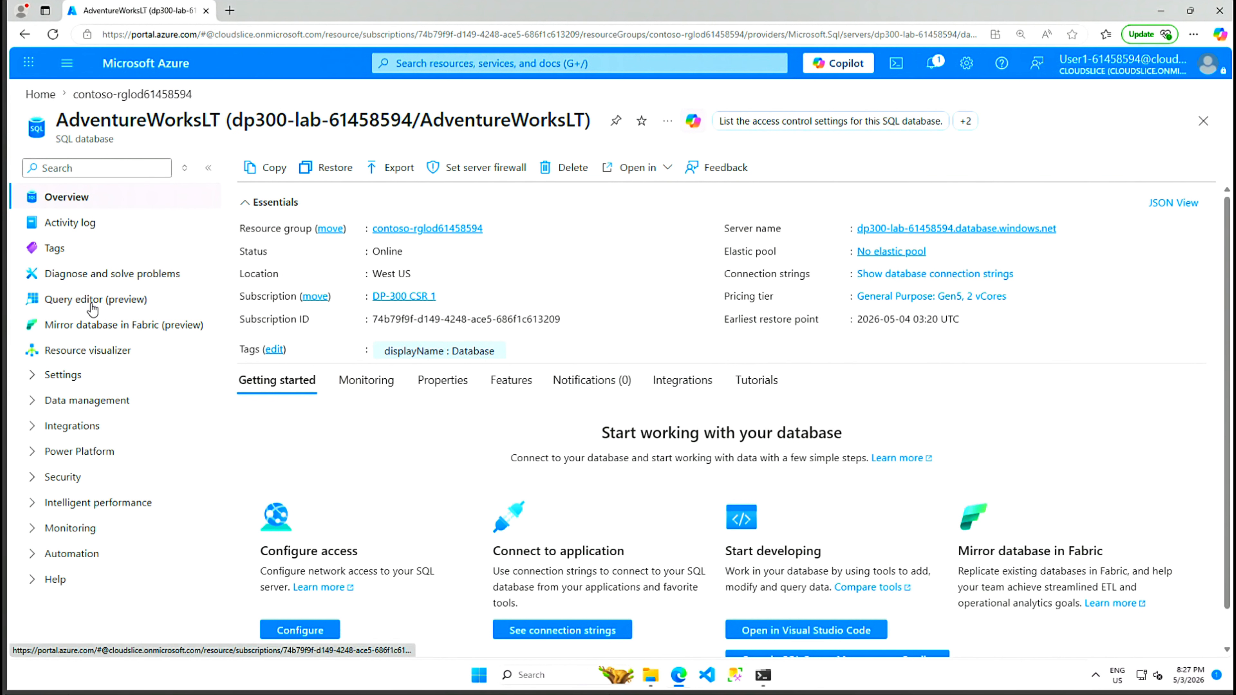
left_click(115, 306)
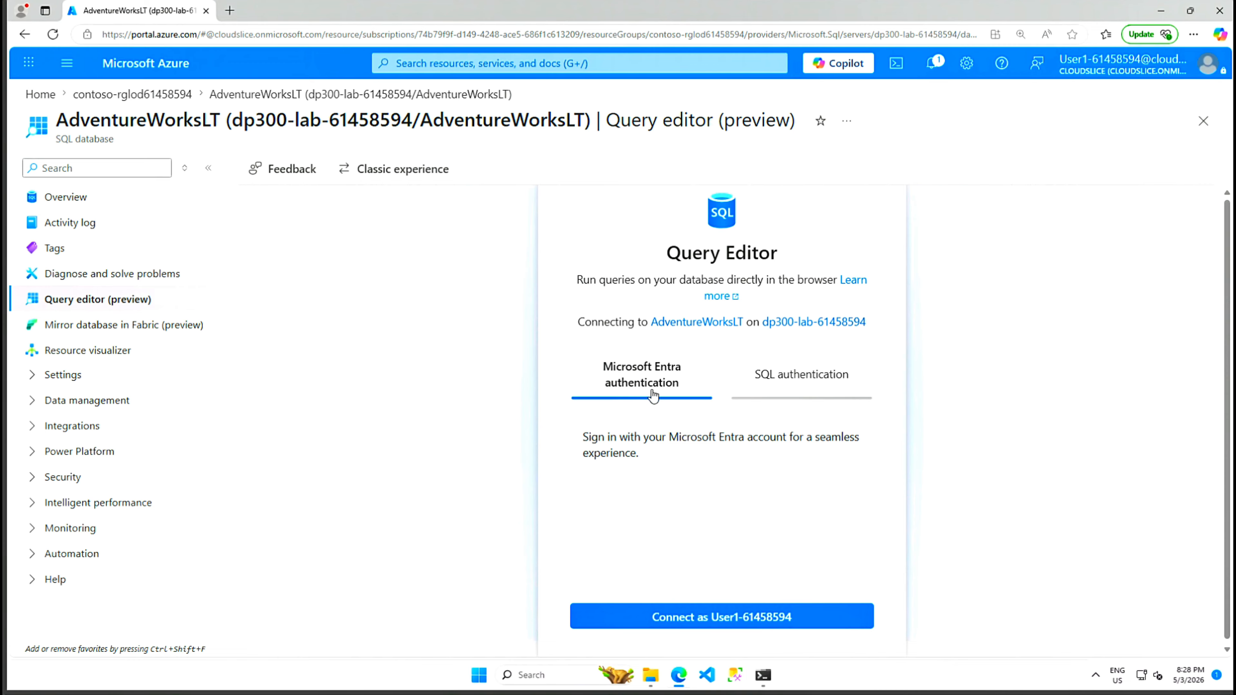
Step: Sign in to the query editor with SQL authentication as sqladmin and the admin password
left_click(810, 378)
left_click(756, 460)
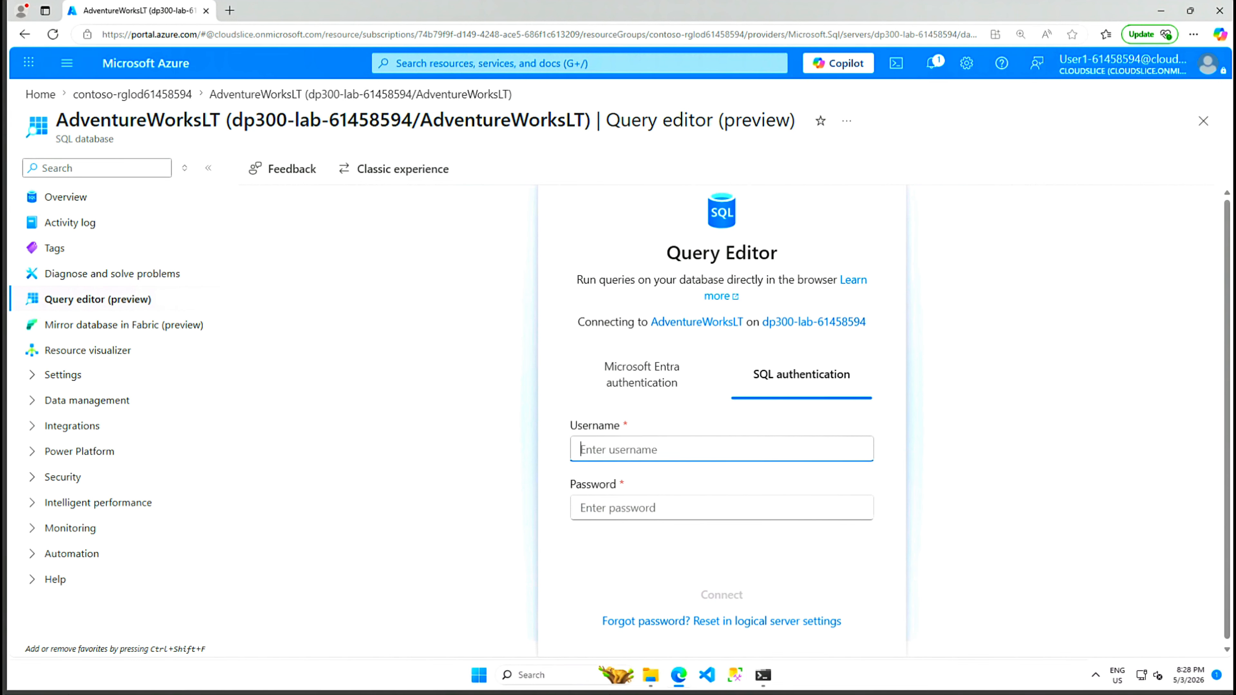
type("sqladmin")
key("Tab")
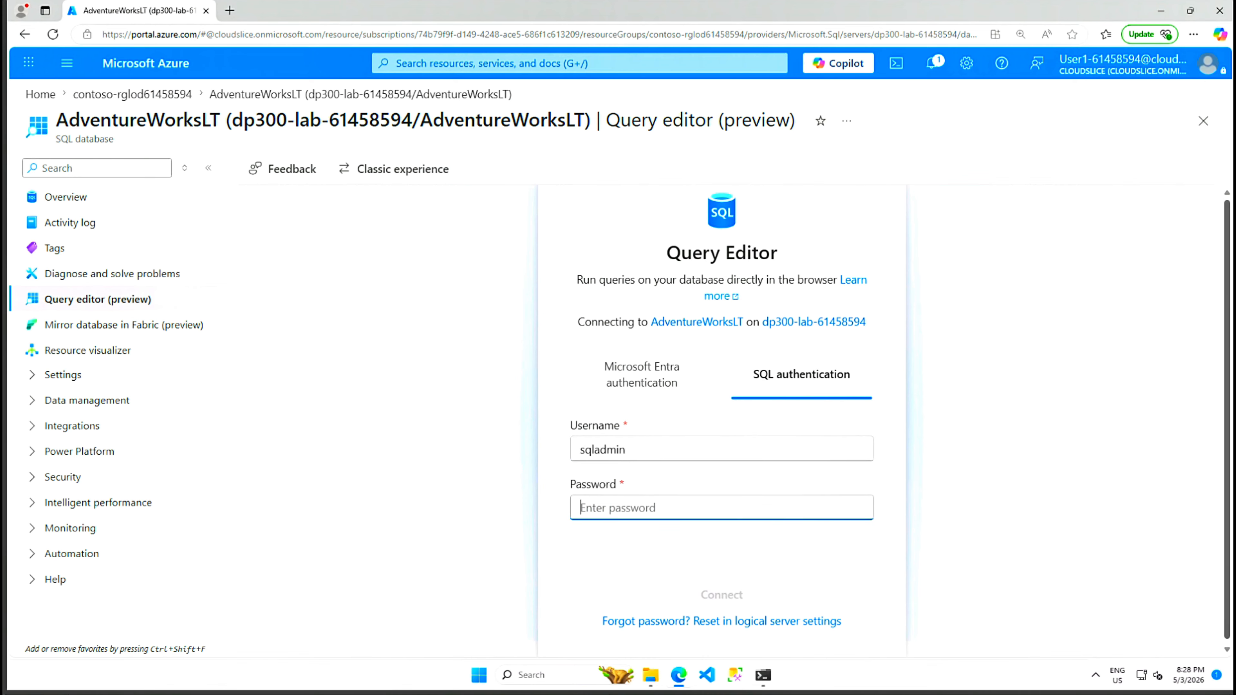
key("ctrl+v")
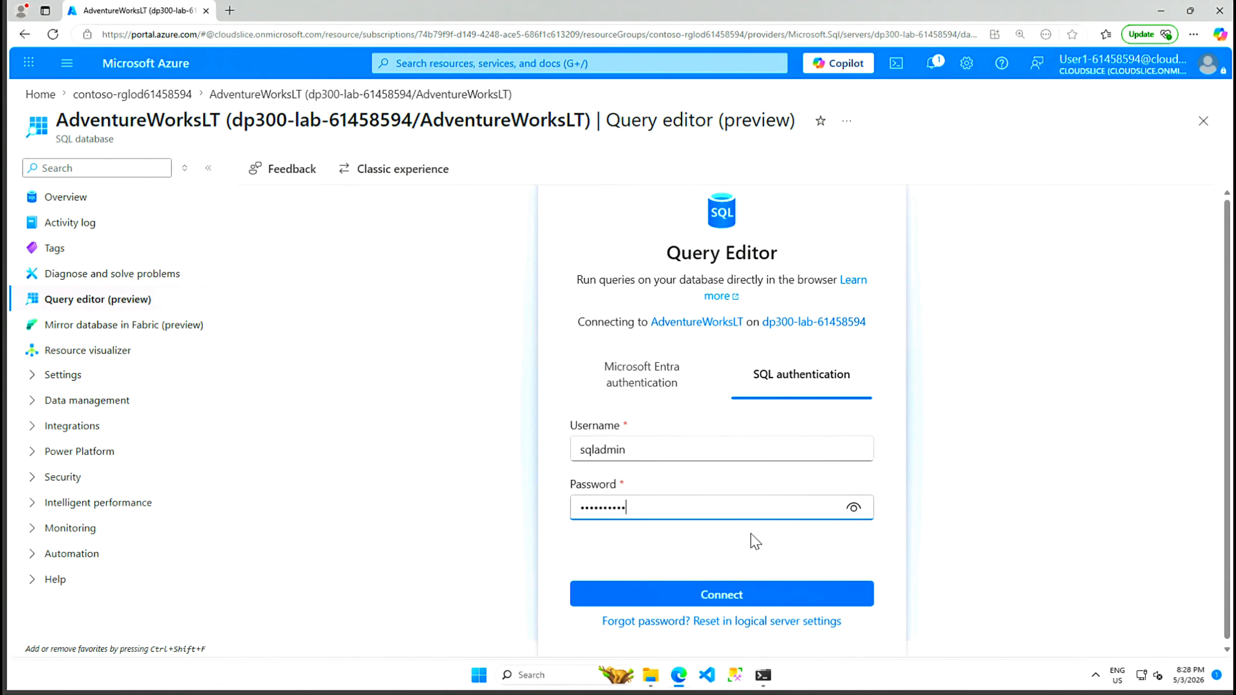
left_click(733, 594)
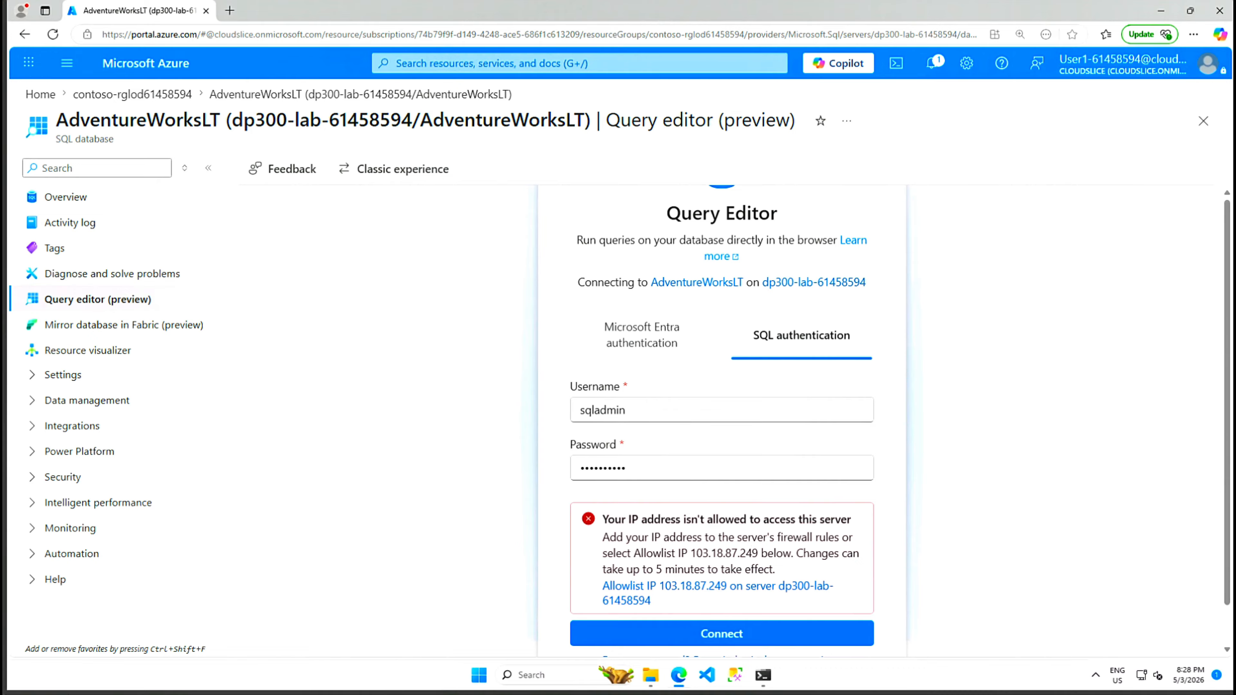
Step: Allowlist the client IP in the server firewall and reconnect, declining to save the password
scroll(691, 561, "down", 1)
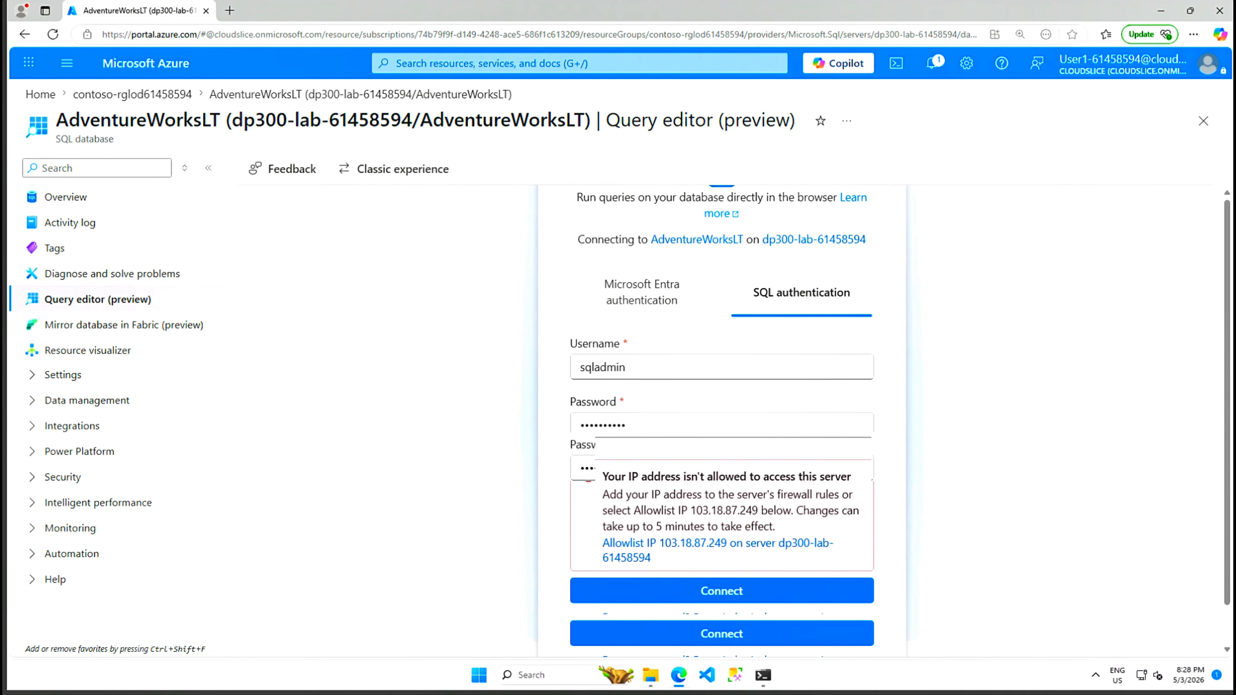
right_click(696, 548)
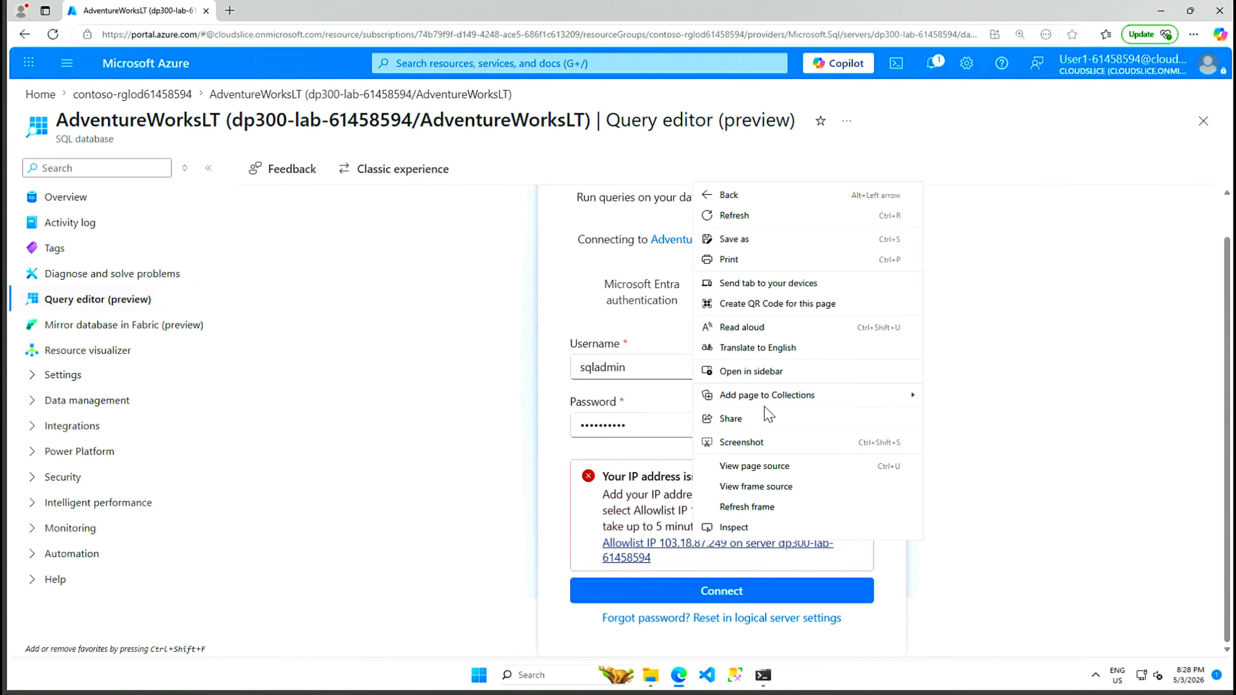
left_click(660, 545)
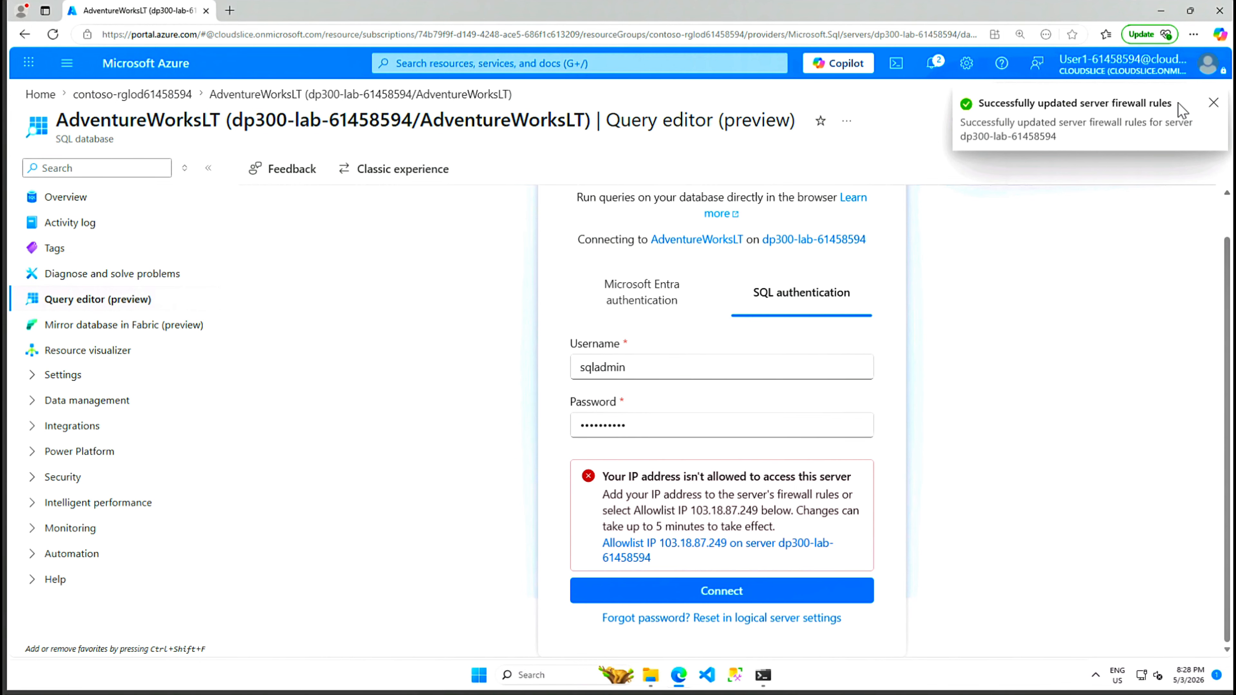
left_click(736, 594)
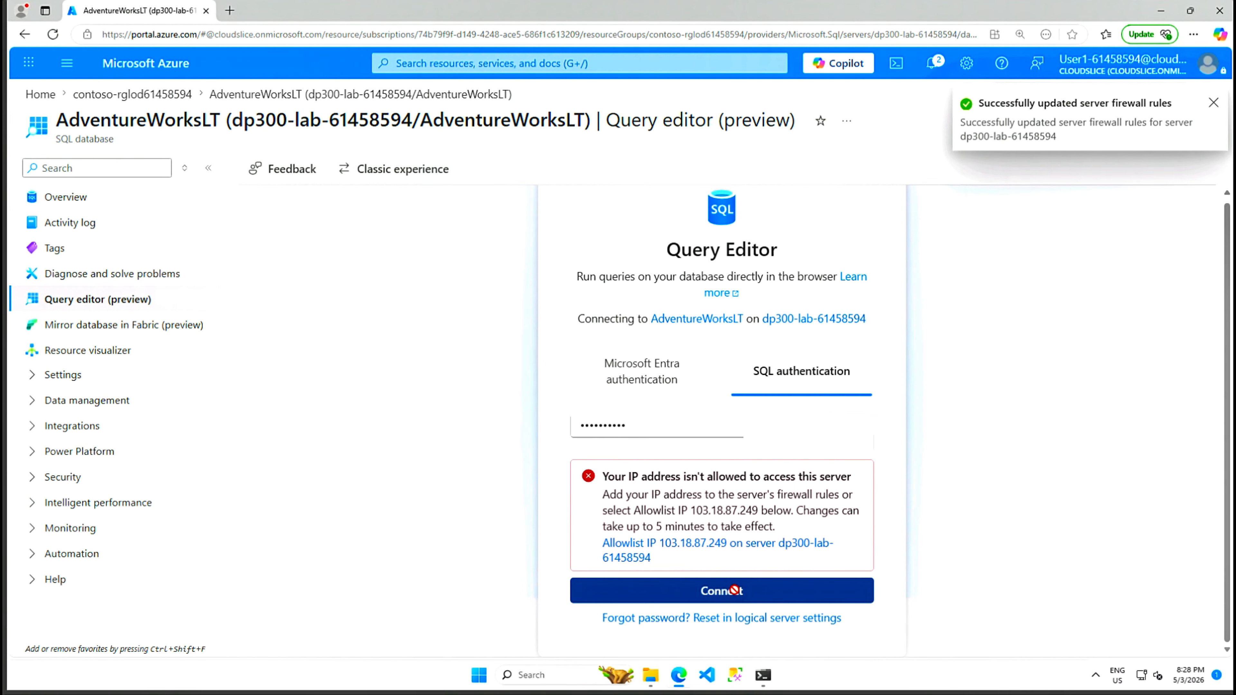
left_click(1046, 205)
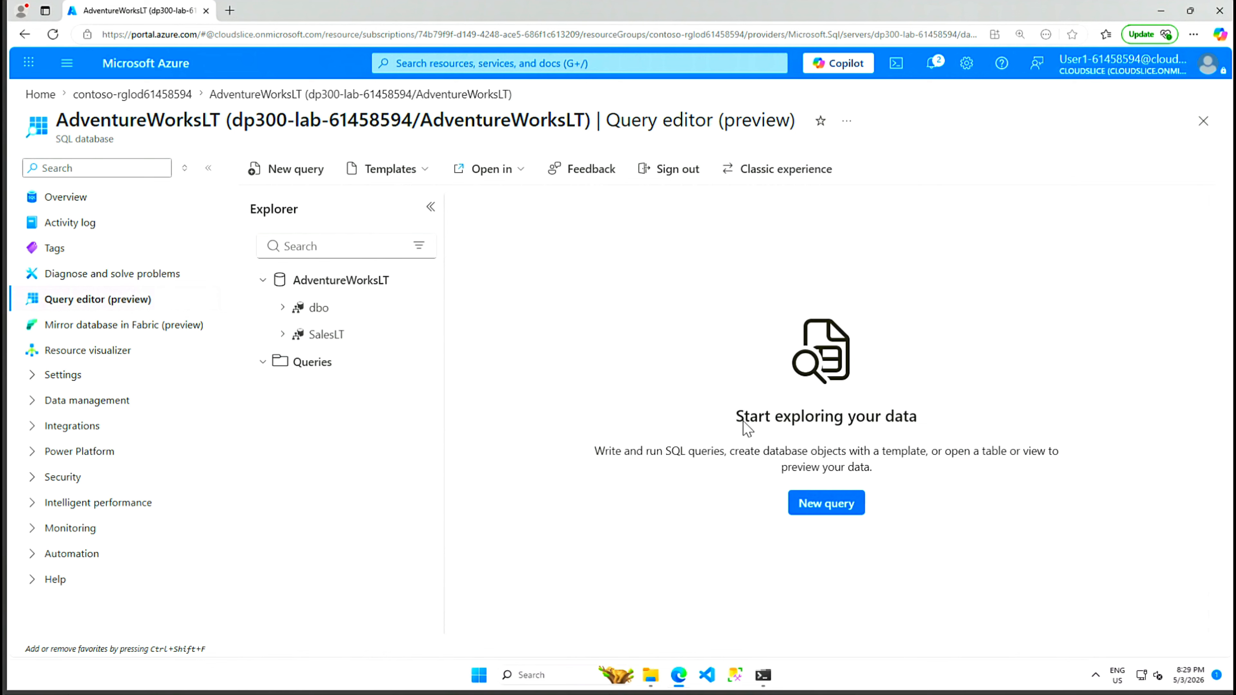
Step: Close the query editor and reopen the AdventureWorksLT database overview
left_click(1202, 121)
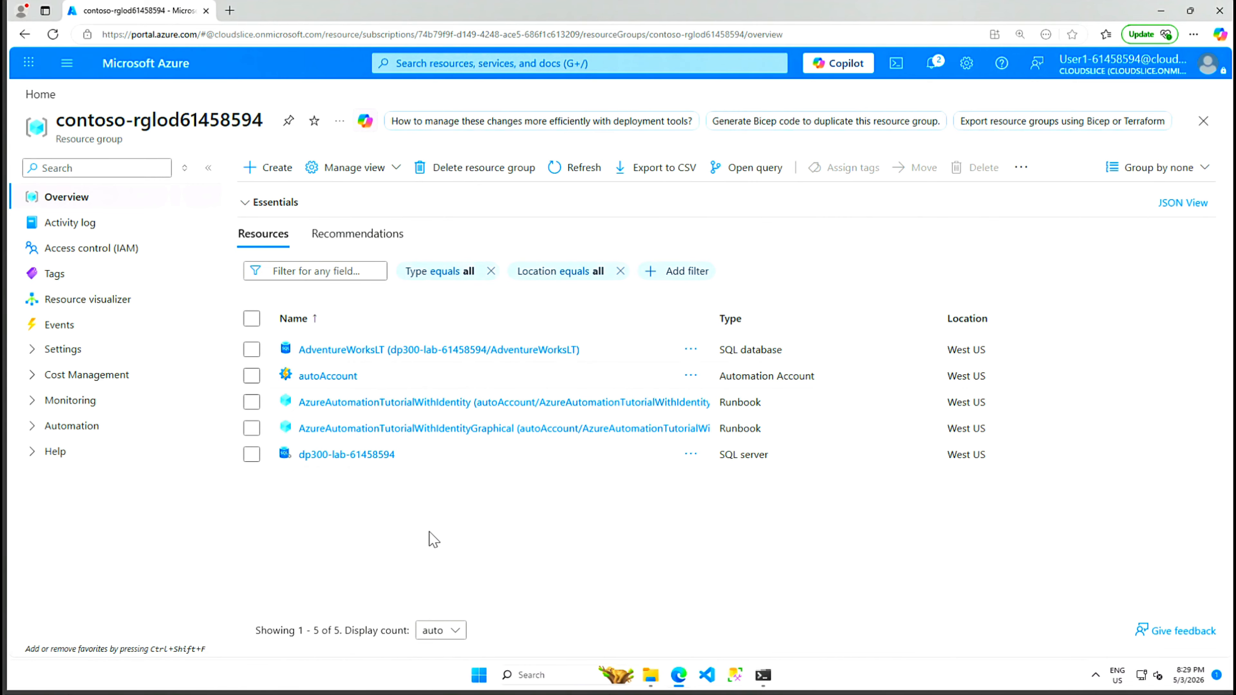
left_click(350, 354)
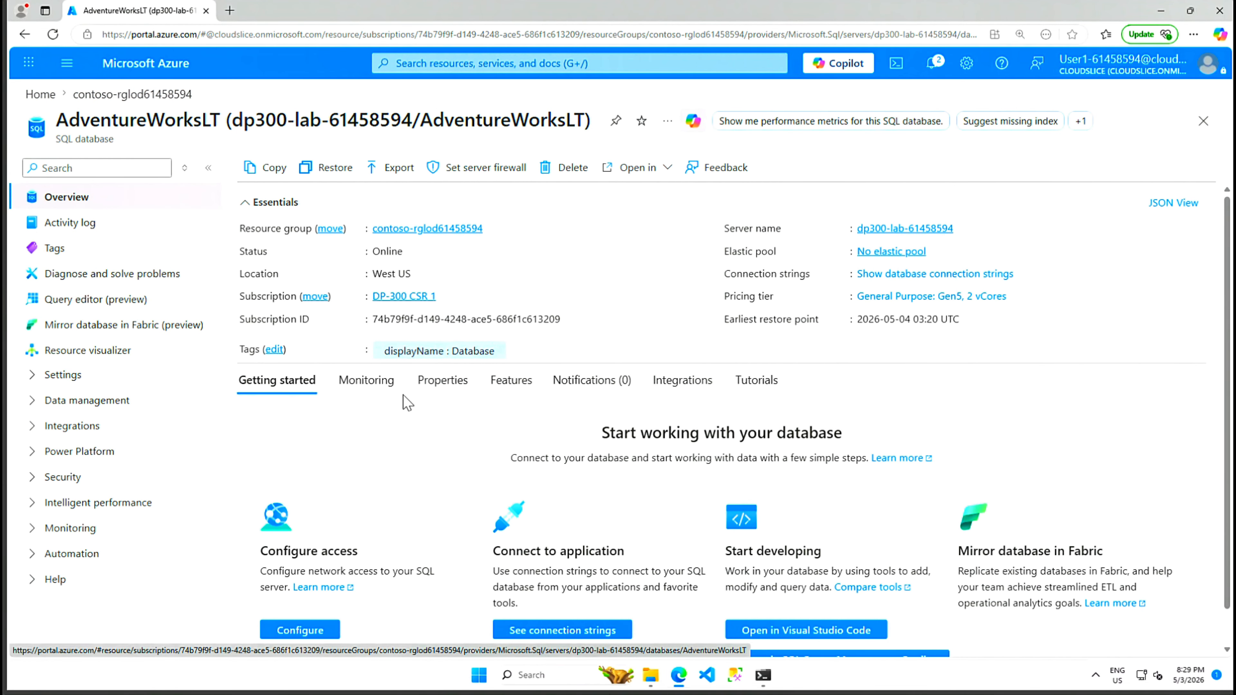
scroll(393, 421, "down", 1)
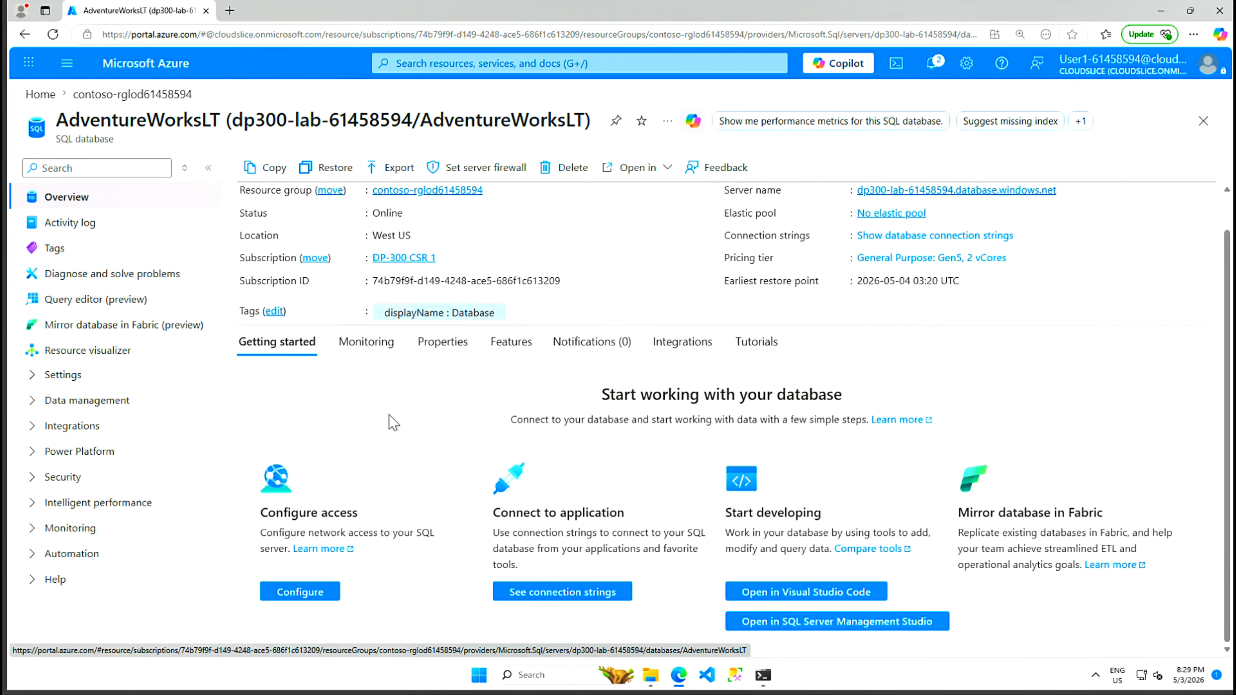
scroll(393, 421, "up", 1)
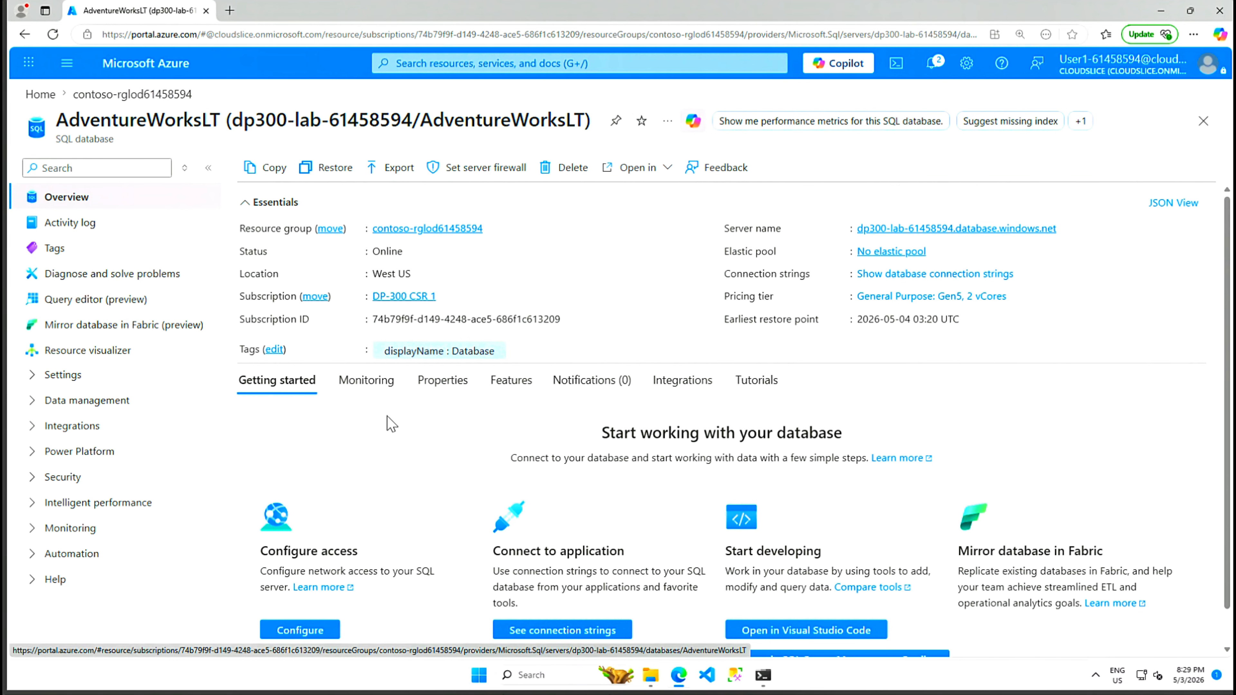
Step: Review the Monitoring, Properties and Features cards, then expand the Security settings group
left_click(378, 389)
left_click(438, 387)
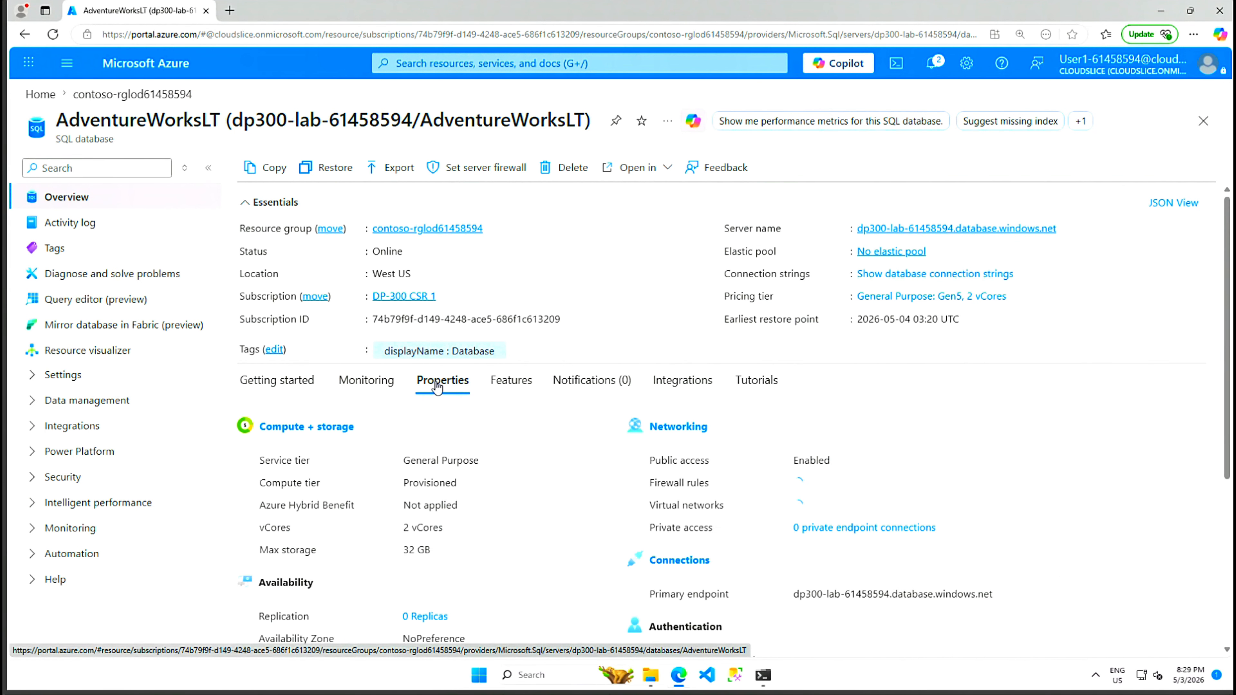
left_click(514, 385)
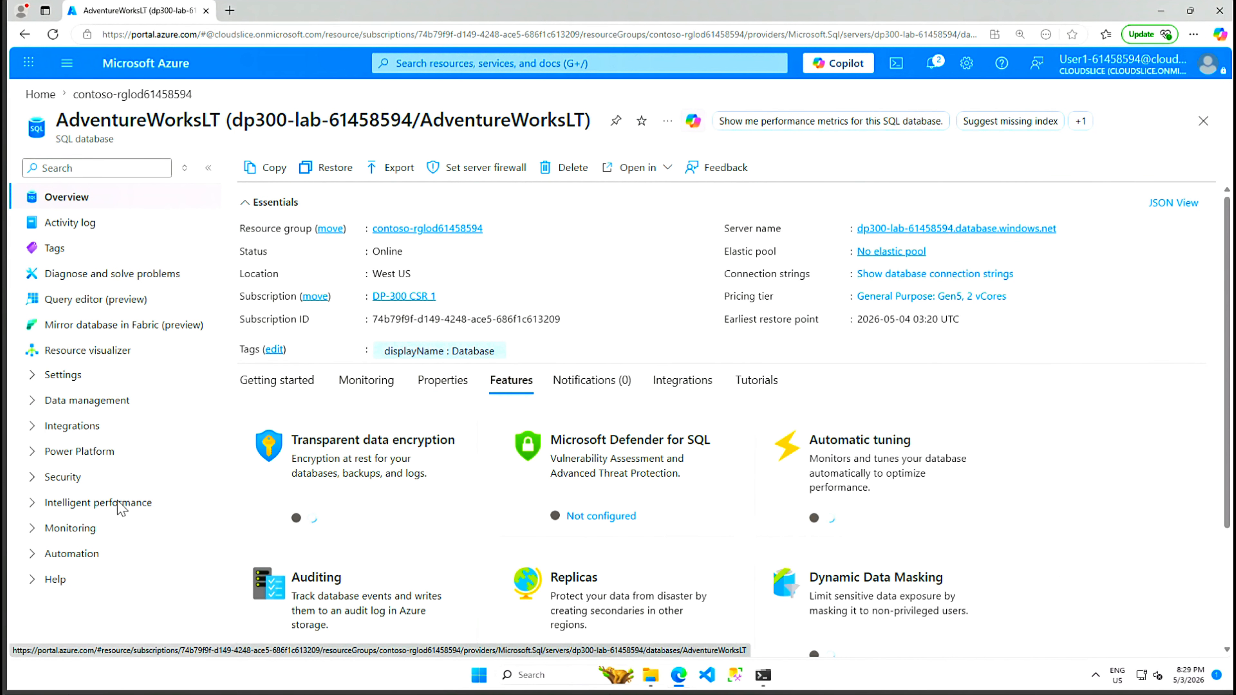
left_click(35, 479)
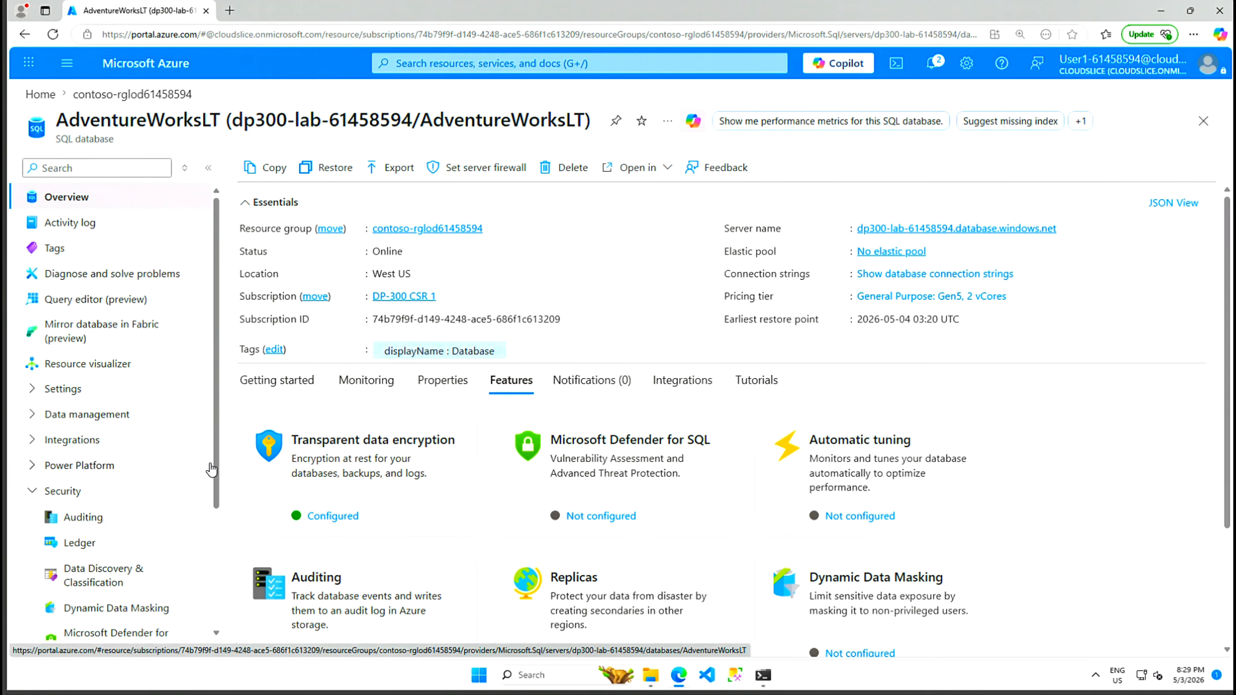
left_click_drag(217, 469, 217, 601)
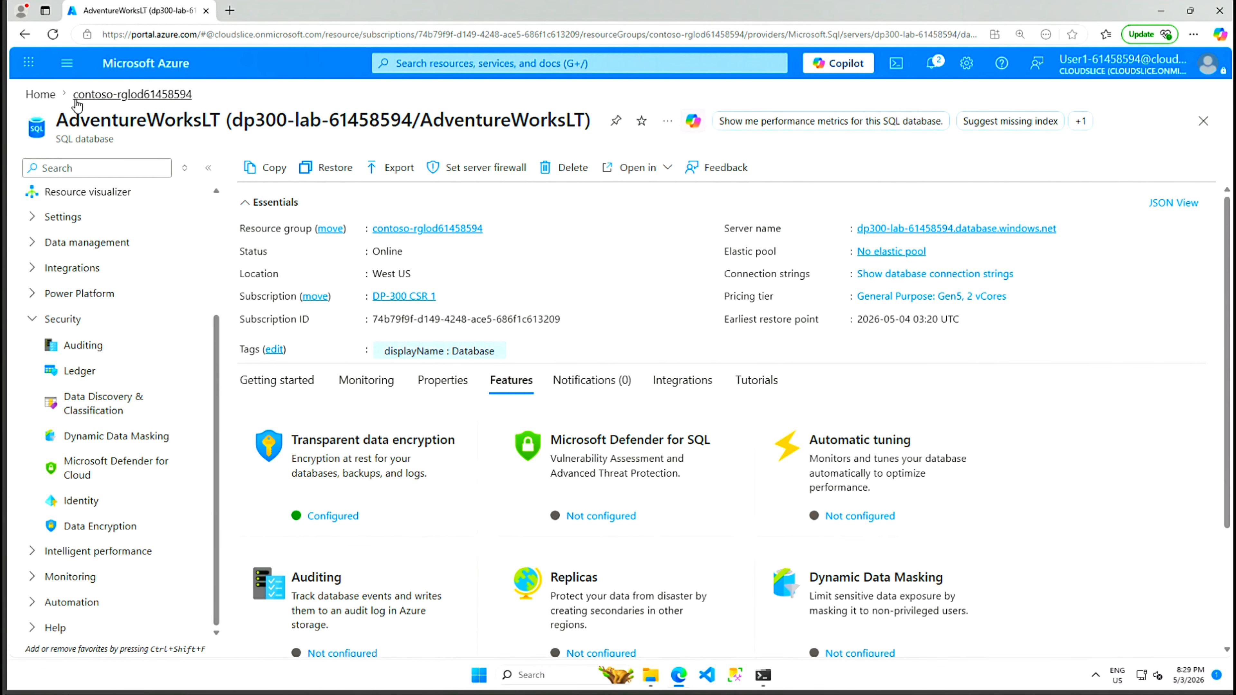
left_click(42, 96)
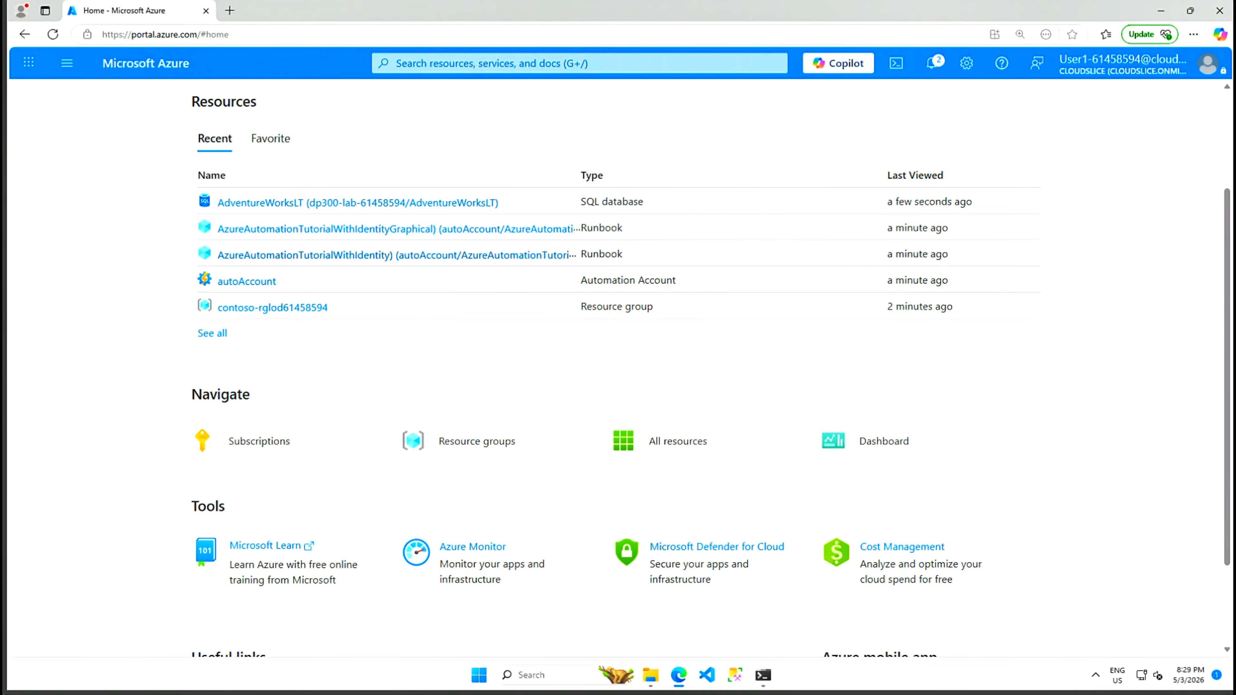
left_click(249, 307)
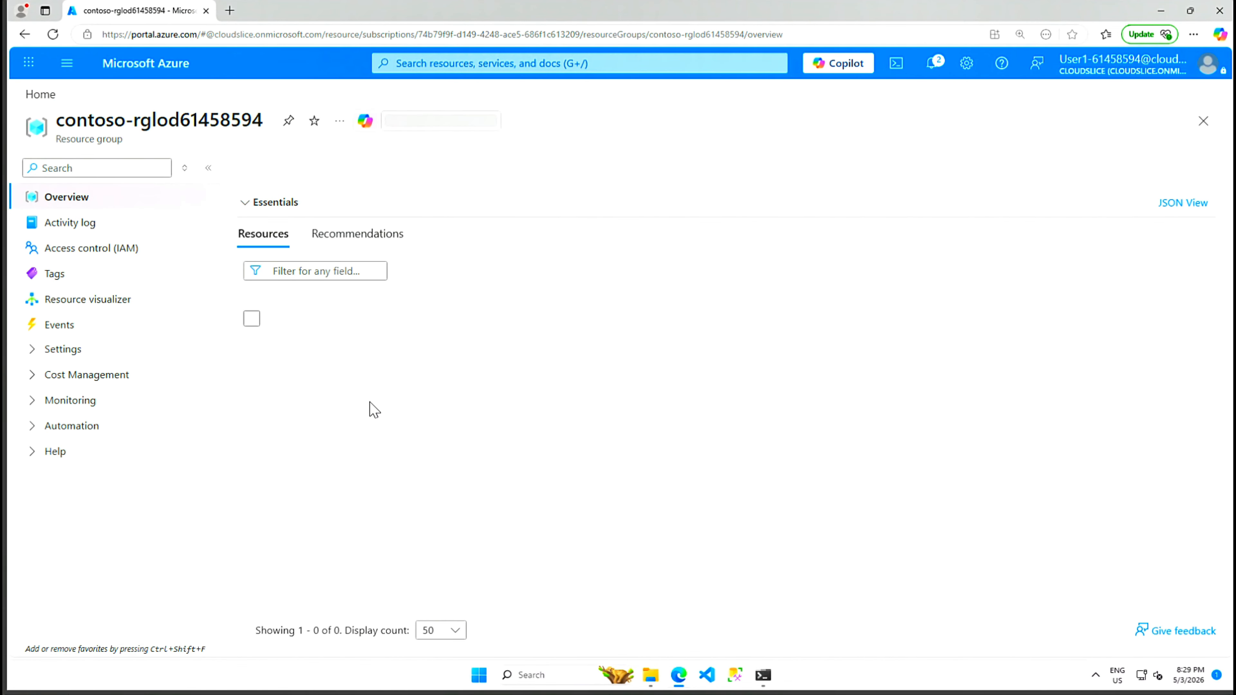
left_click(347, 455)
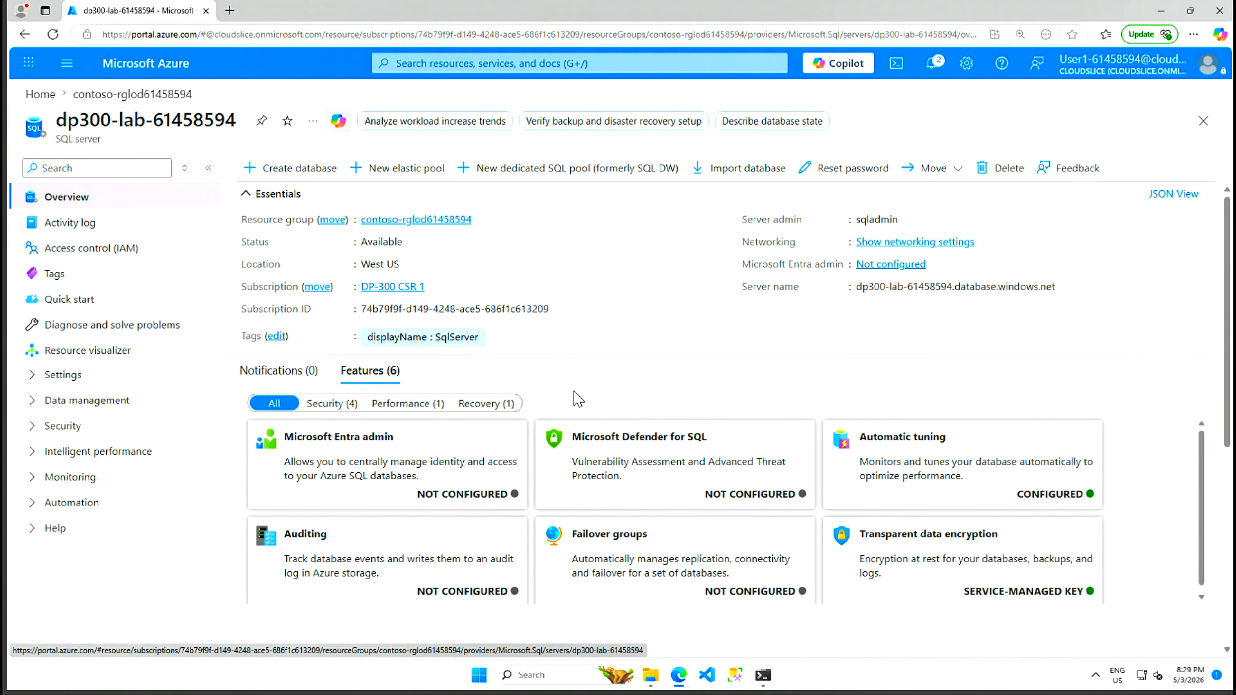
scroll(577, 402, "down", 5)
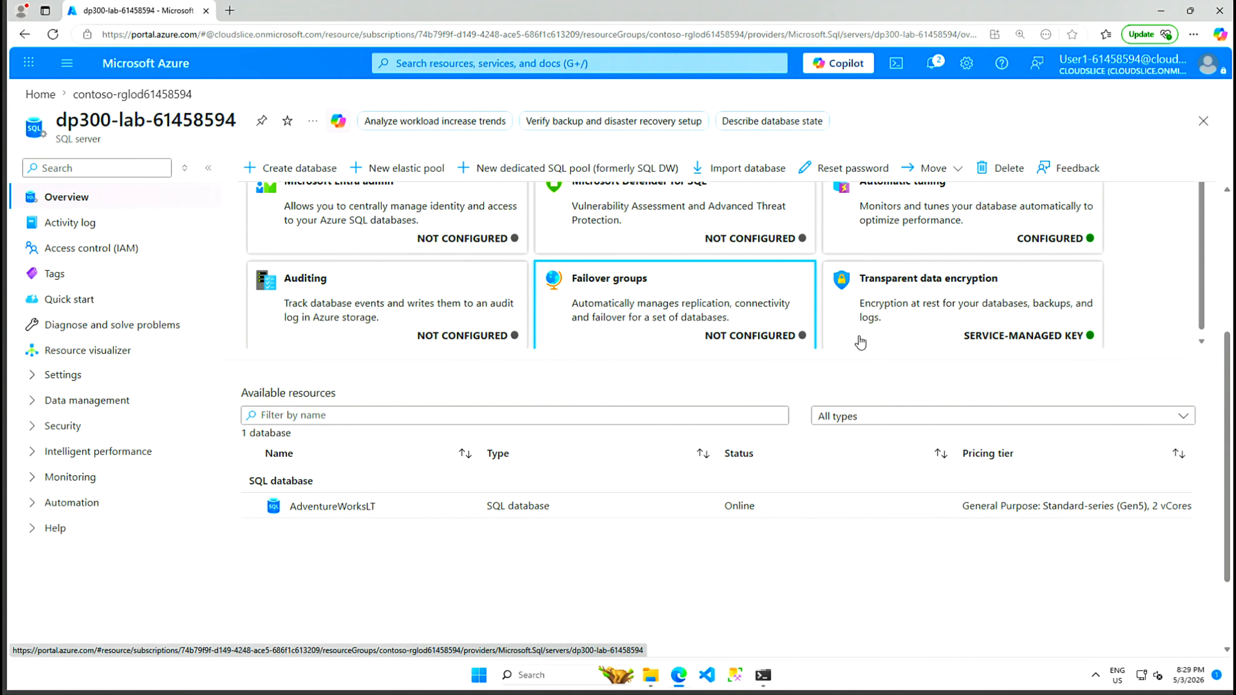
scroll(802, 346, "up", 5)
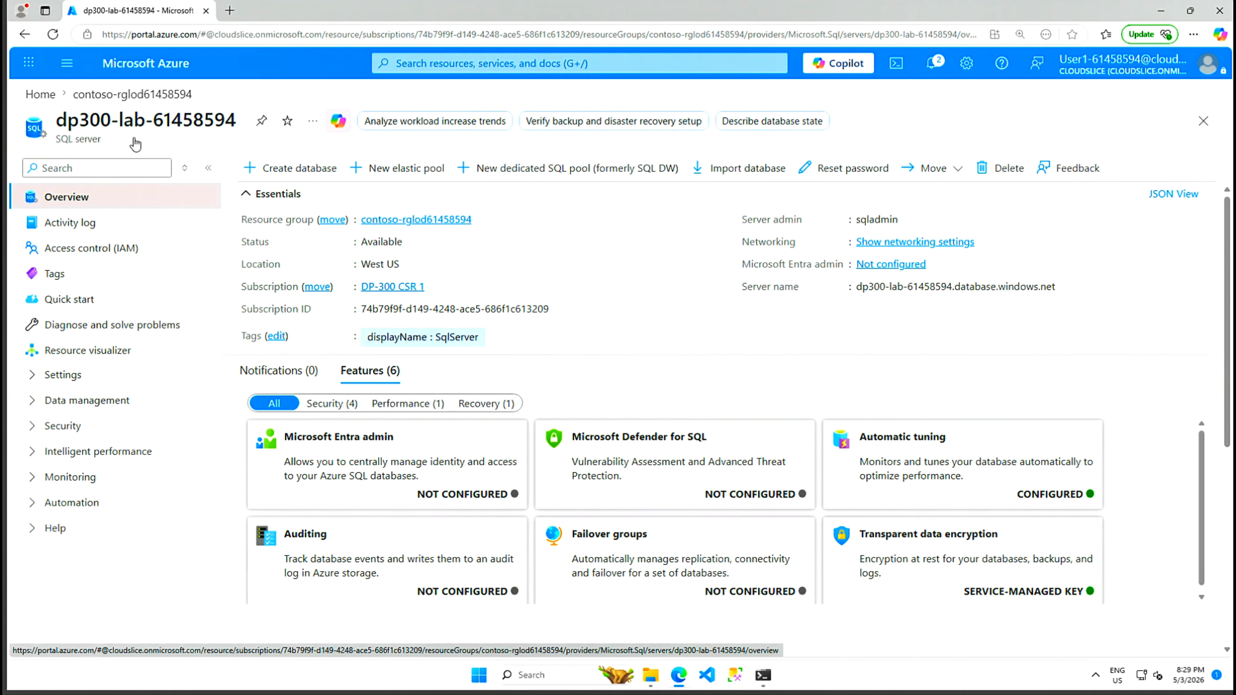
left_click(39, 96)
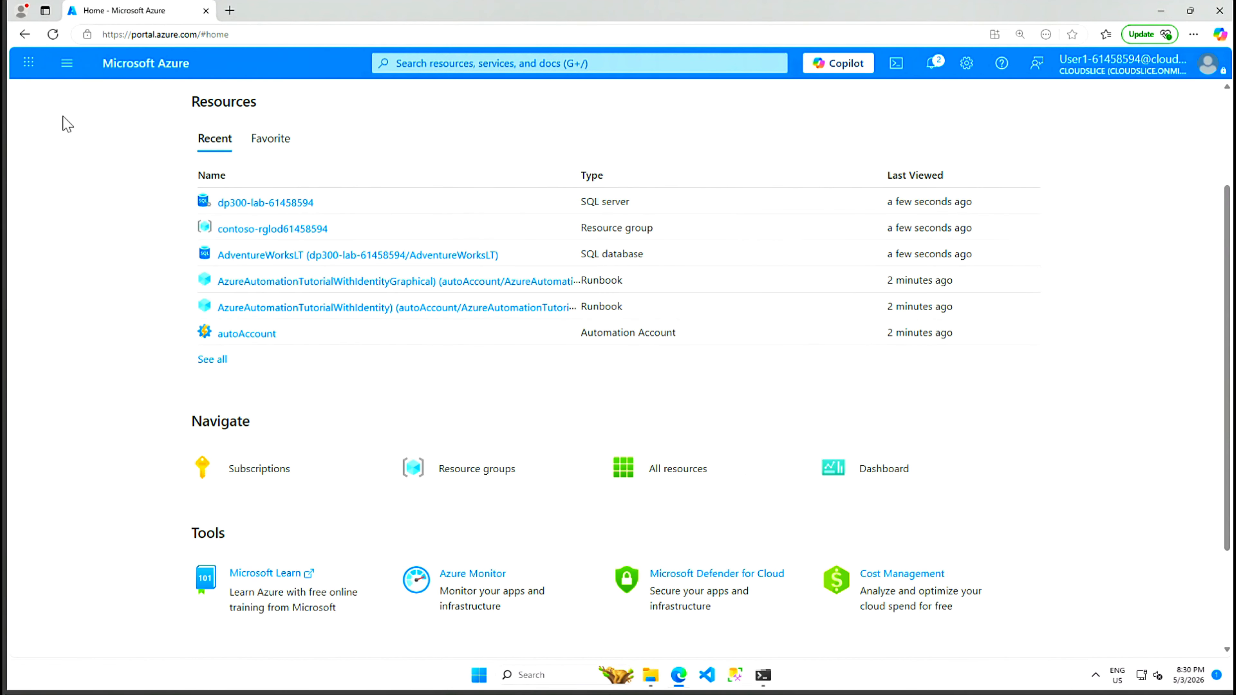
left_click(287, 260)
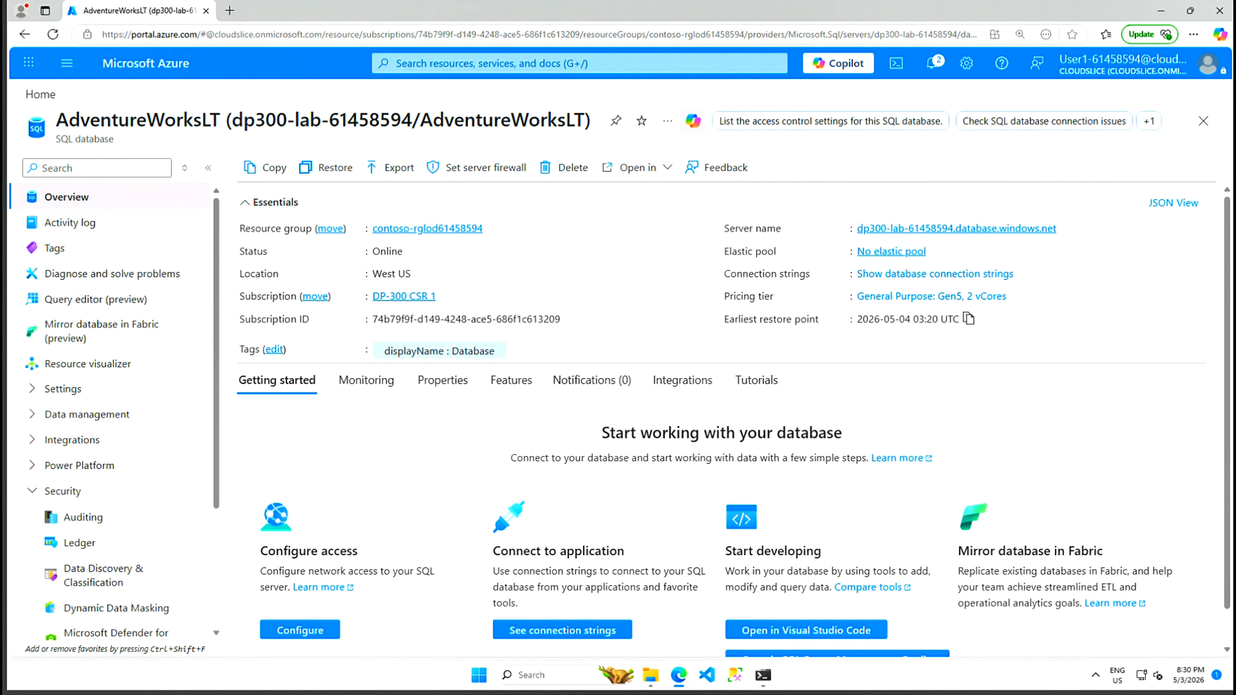
left_click(470, 171)
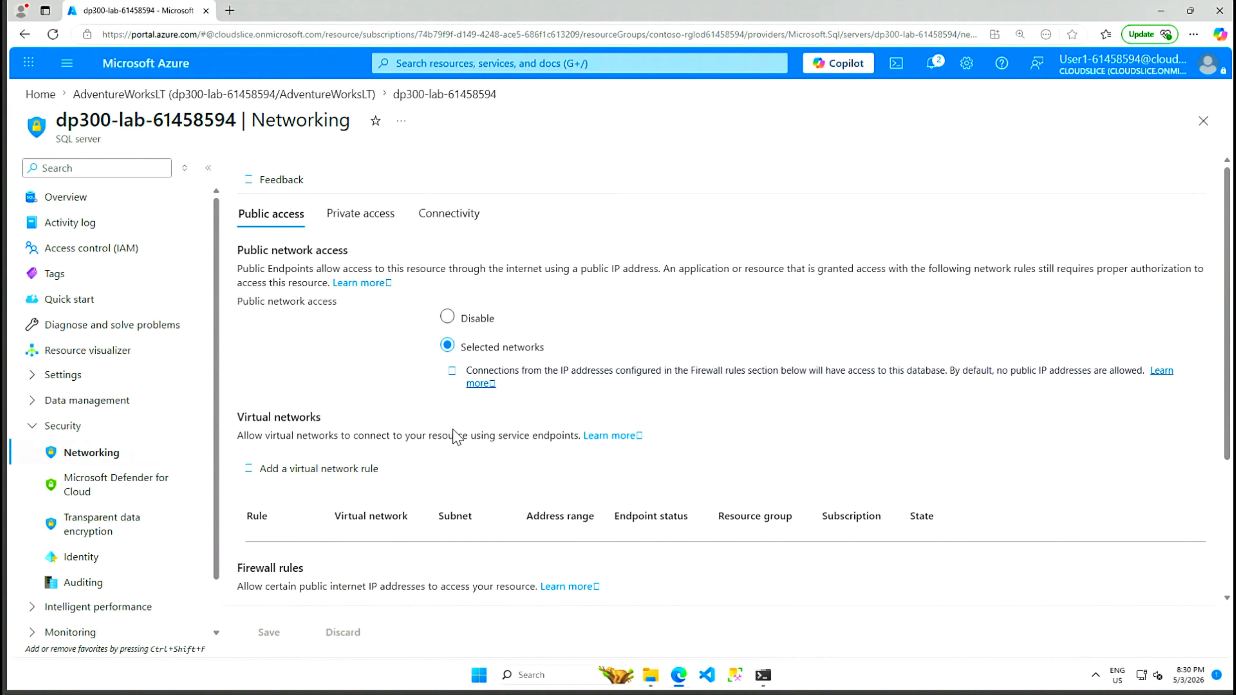
scroll(460, 443, "down", 4)
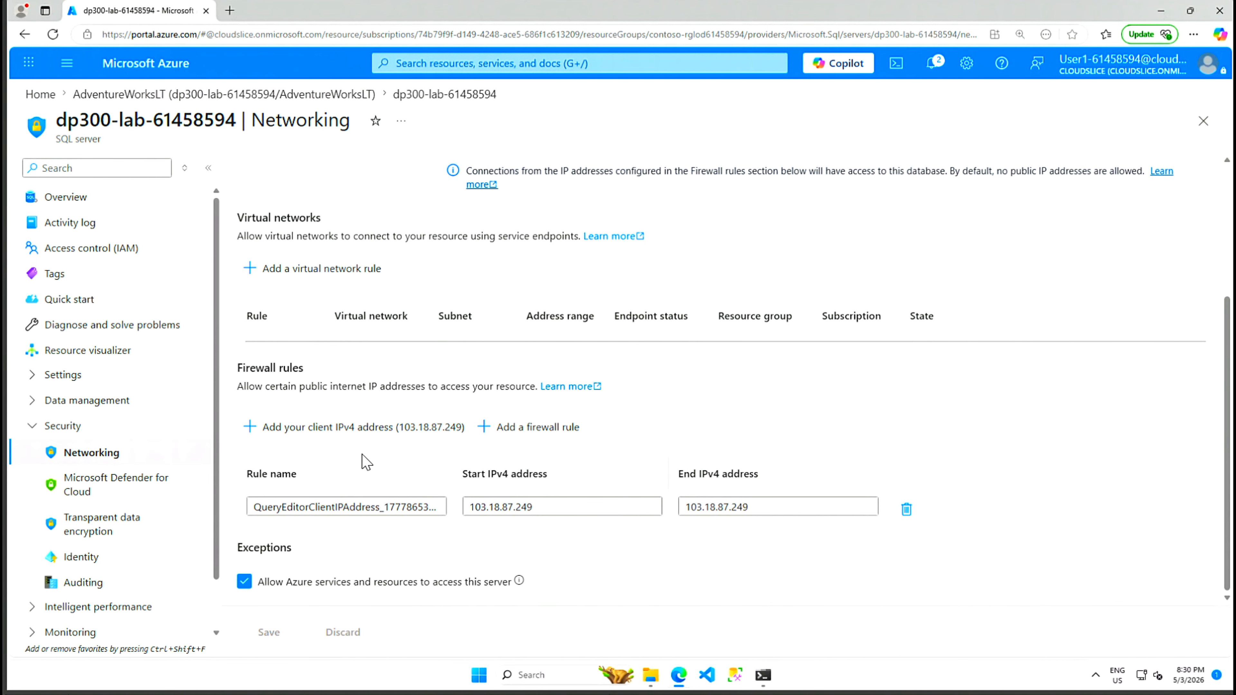
left_click(345, 433)
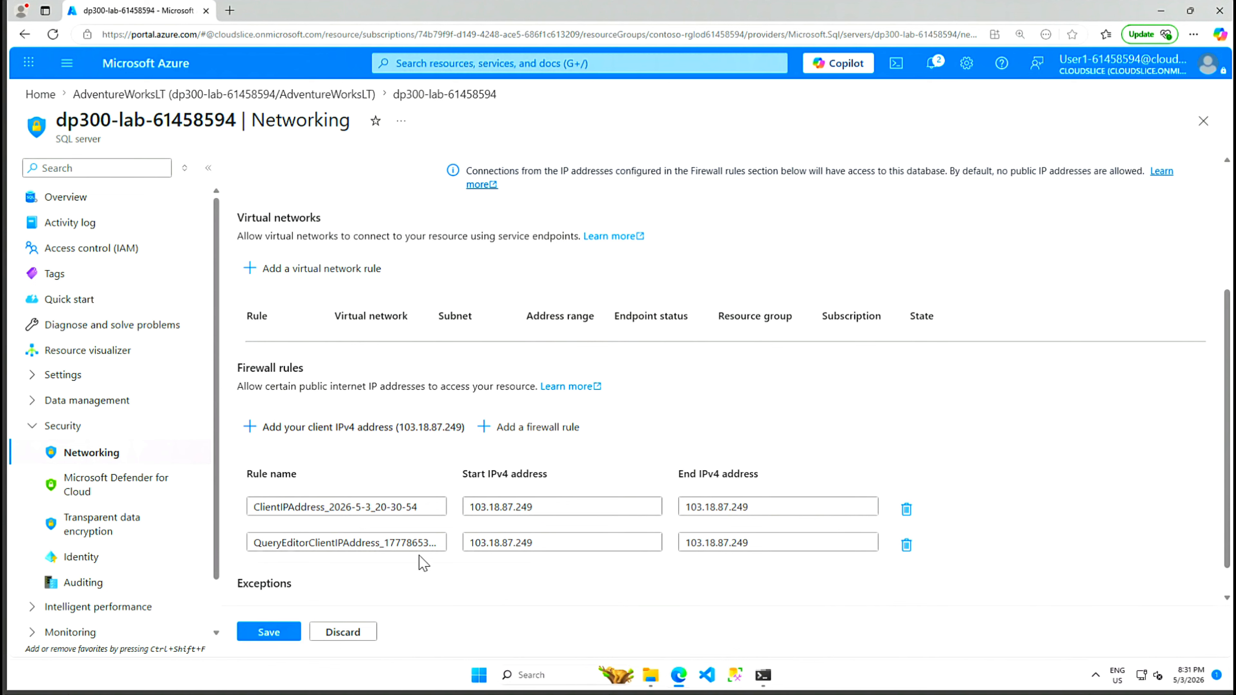
scroll(747, 569, "down", 1)
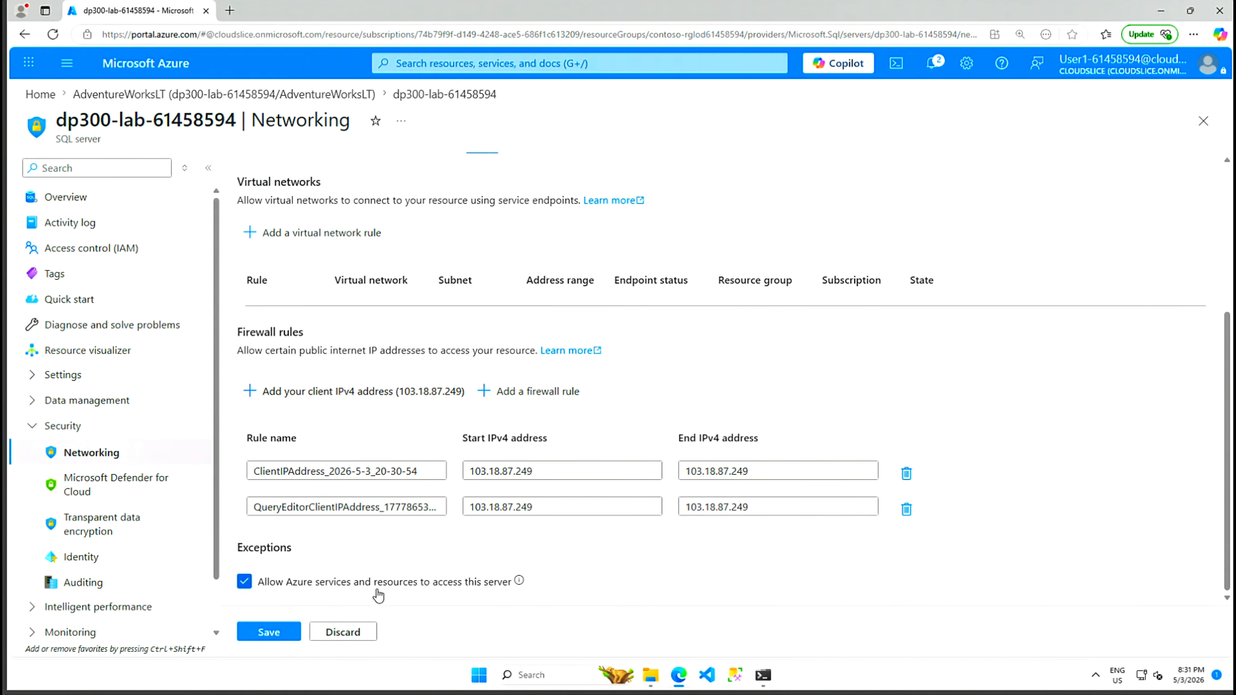
left_click(268, 632)
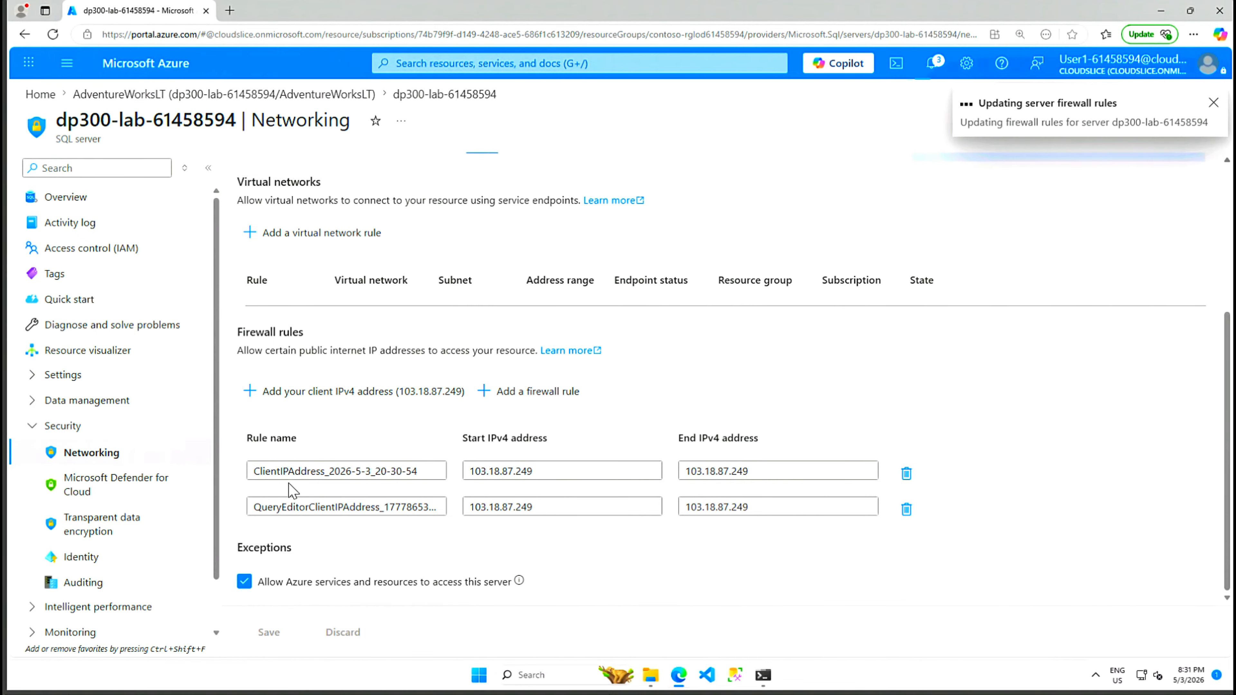
left_click(1214, 104)
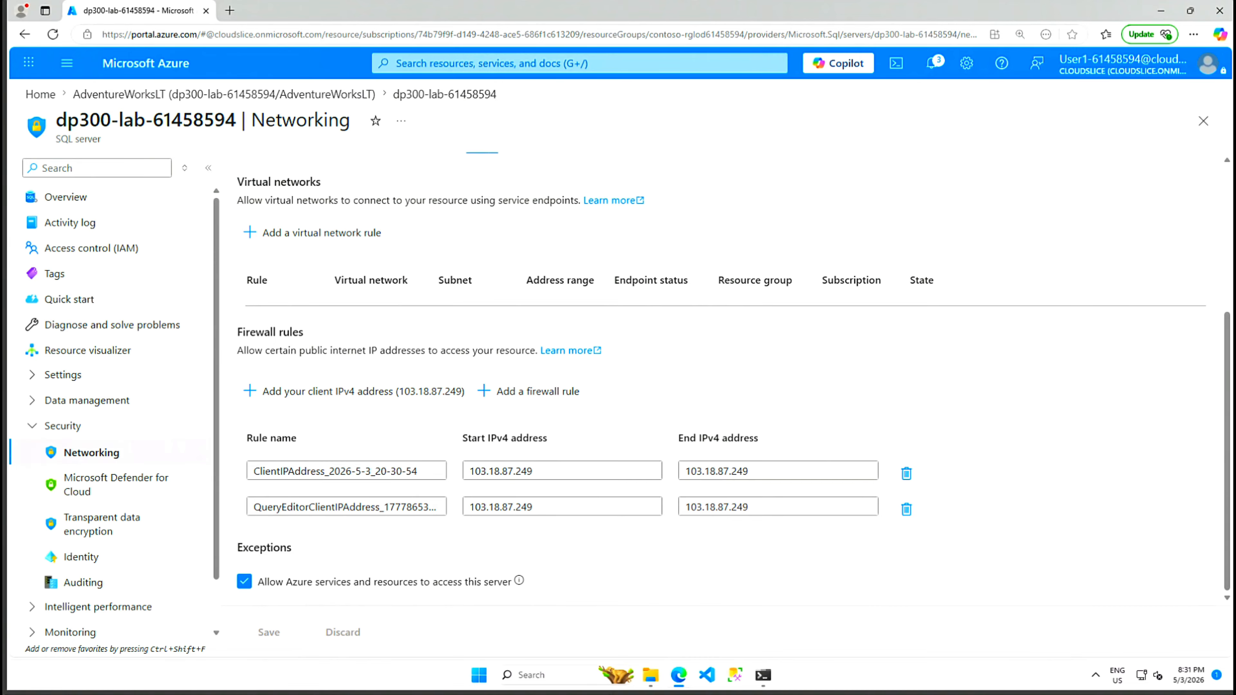
left_click(142, 95)
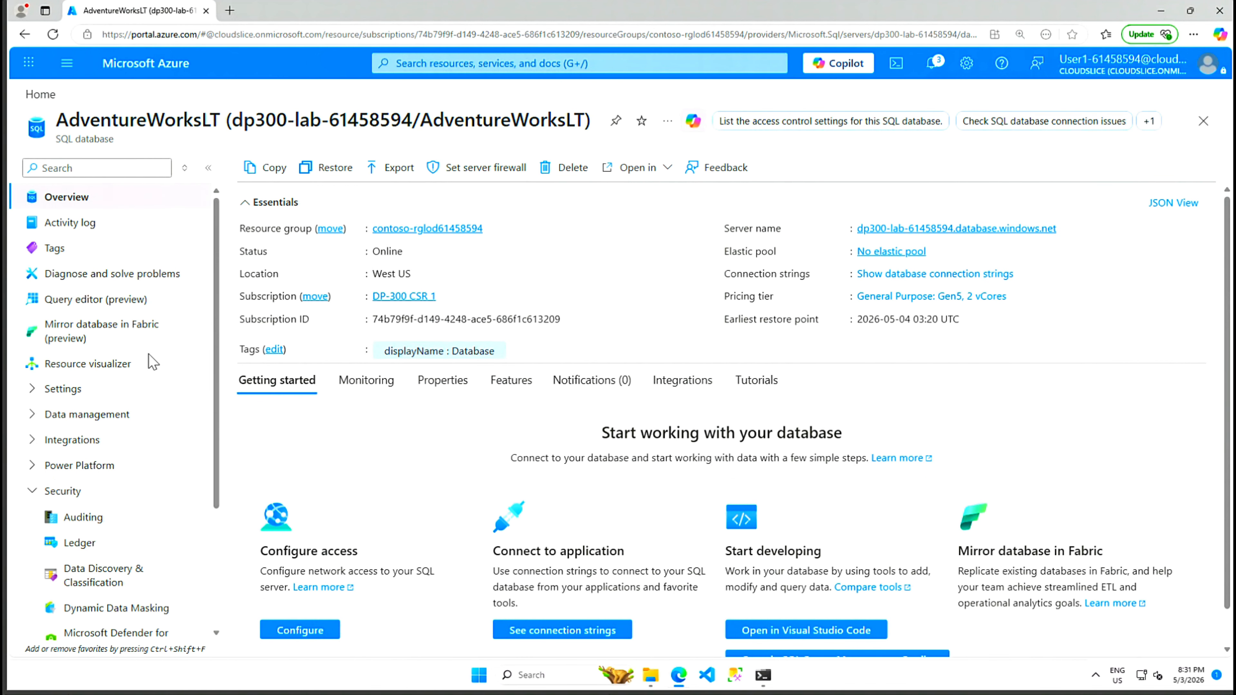
Step: Open the AdventureWorksLT query editor and start a blank SQL query 1, dismissing the warning
left_click(94, 300)
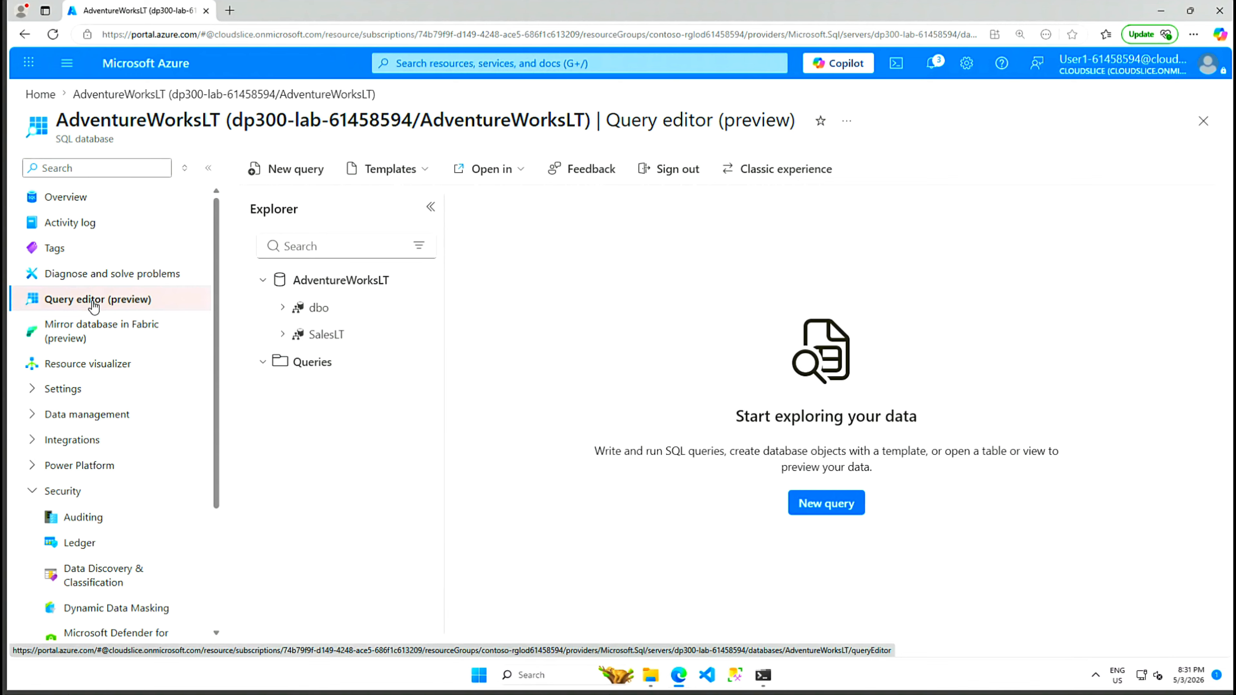
left_click(263, 363)
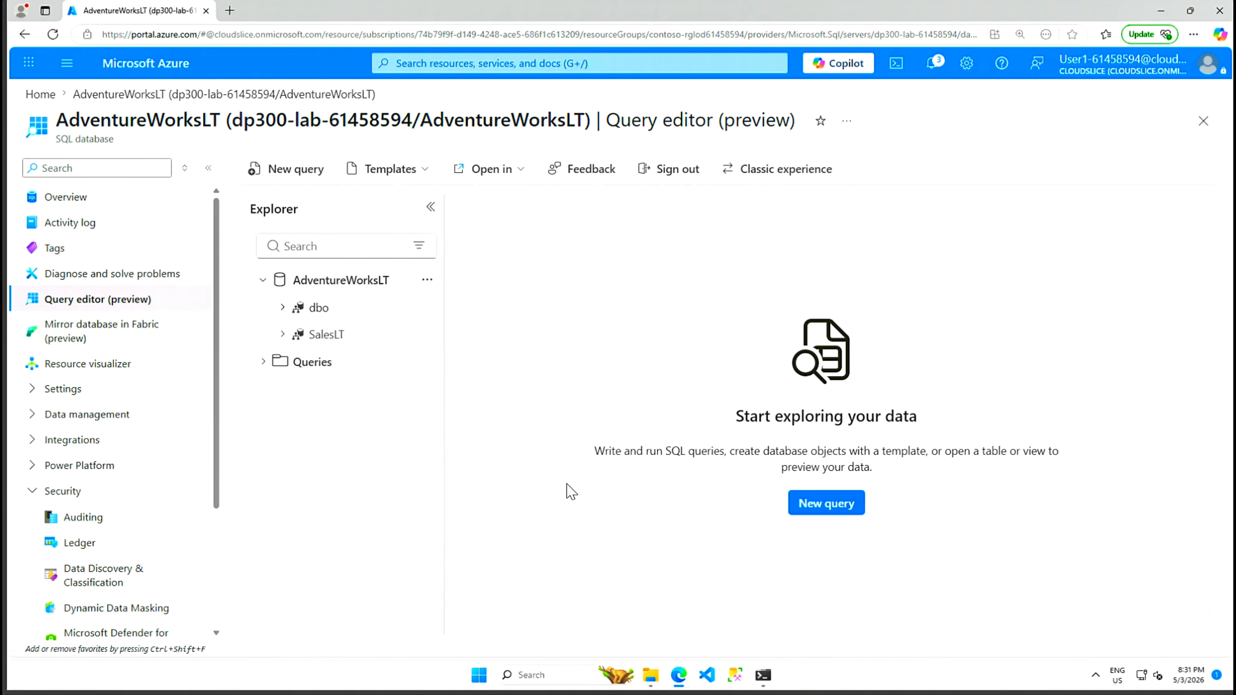
left_click(832, 508)
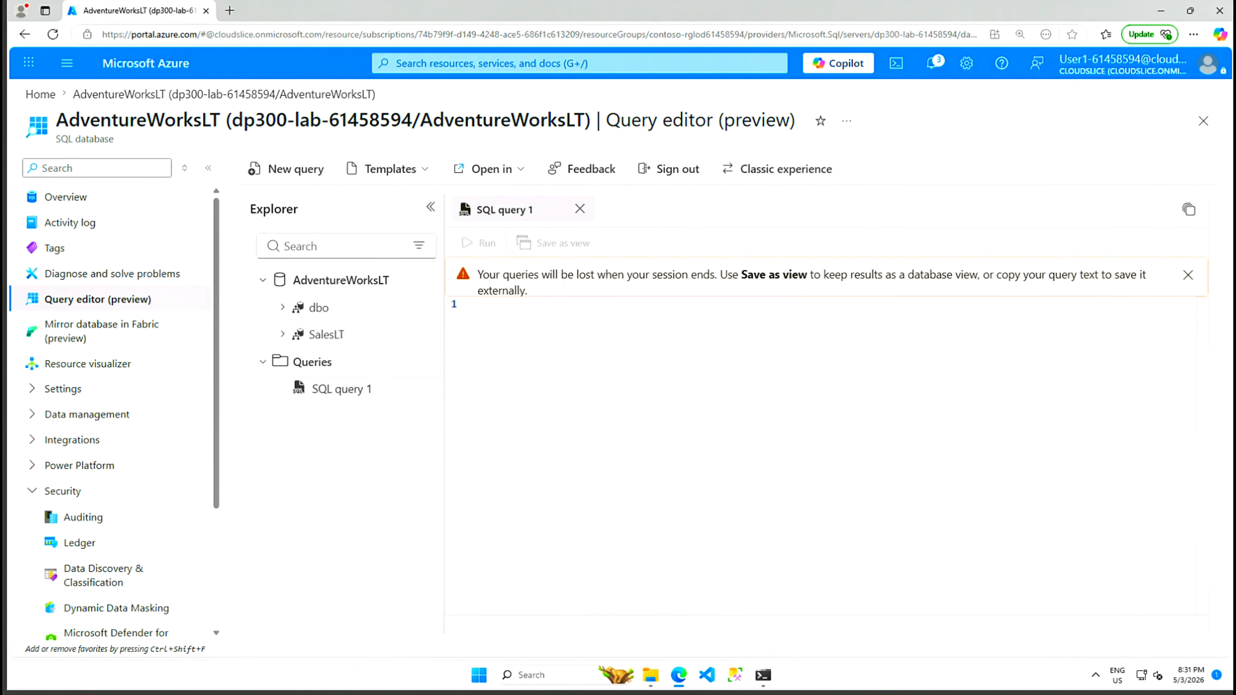
left_click(1189, 276)
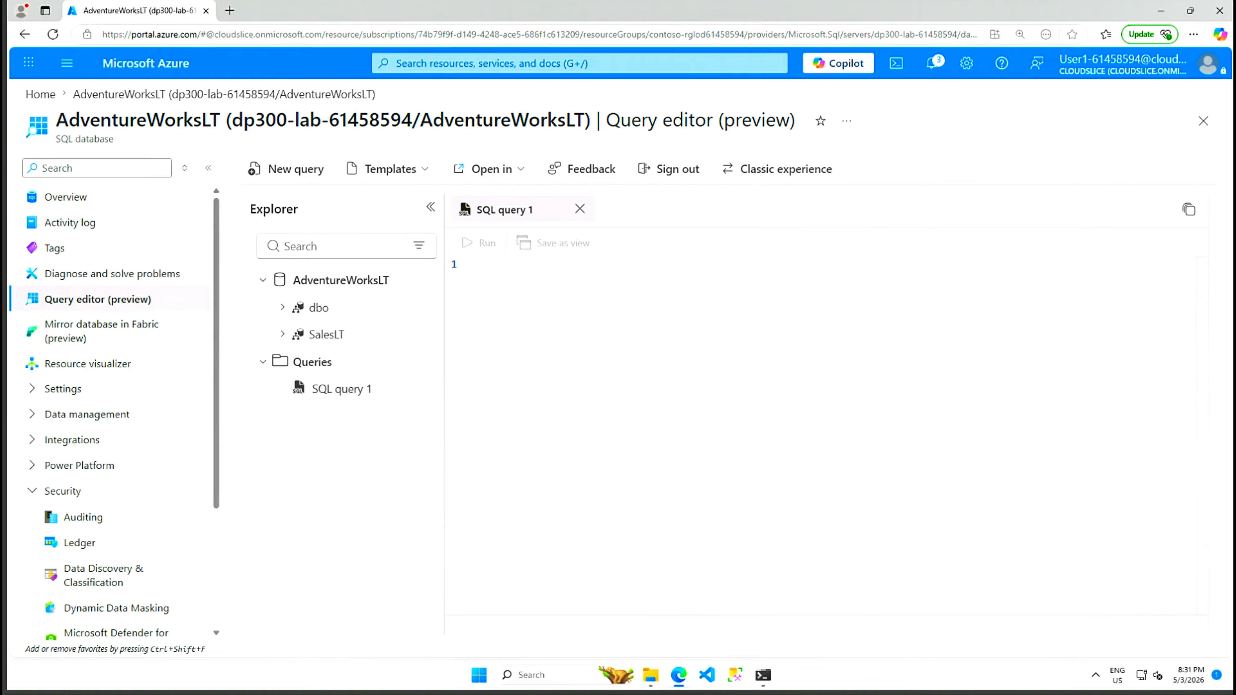
Step: Browse the Allfiles window to Labs\13 and select usp_AdaptiveIndexDefrag.sql
left_click(652, 675)
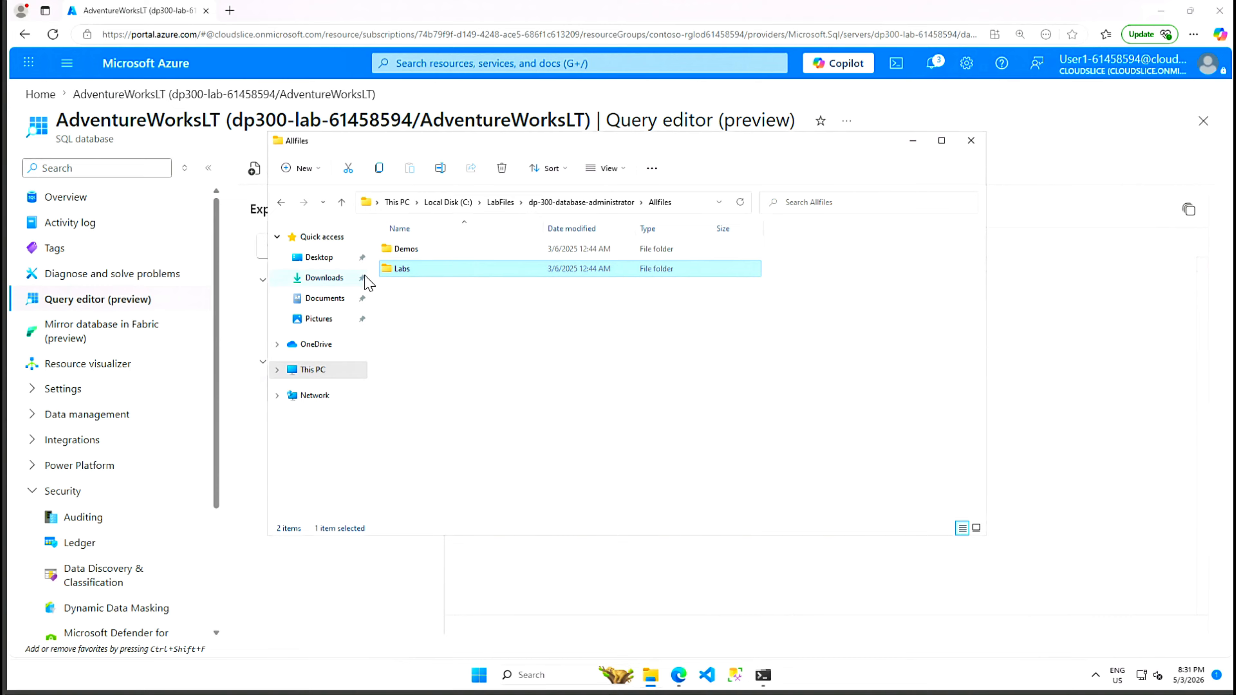
double_click(403, 270)
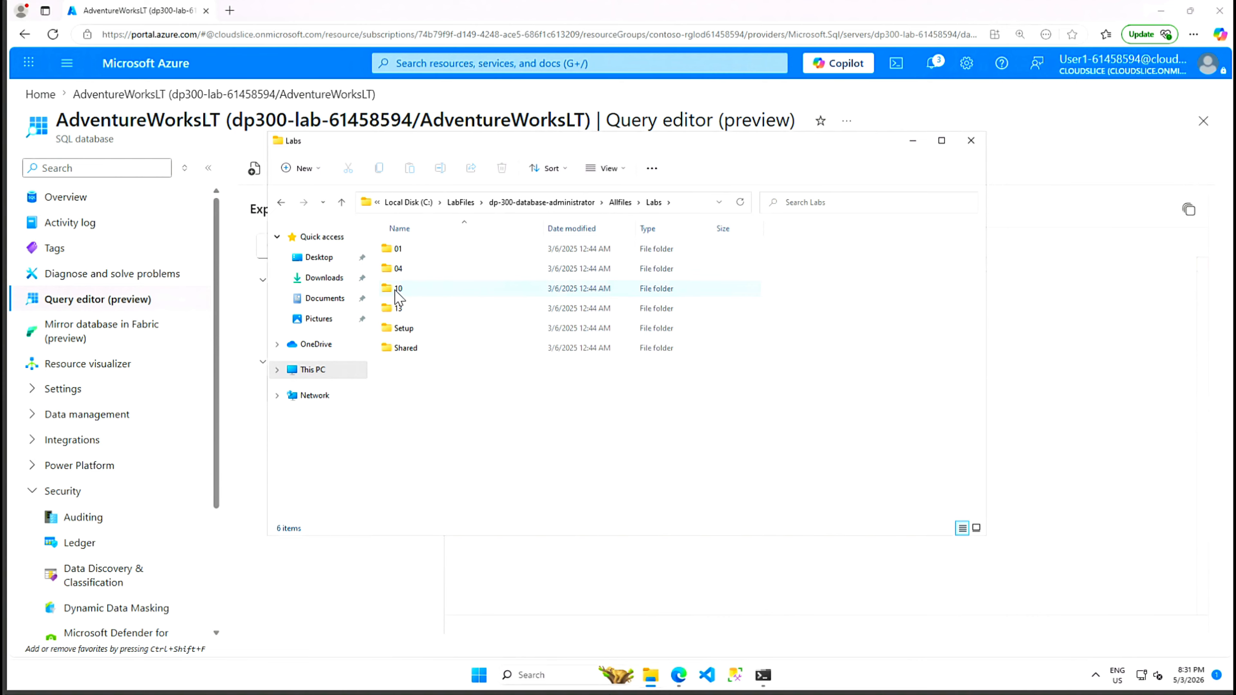
left_click(395, 311)
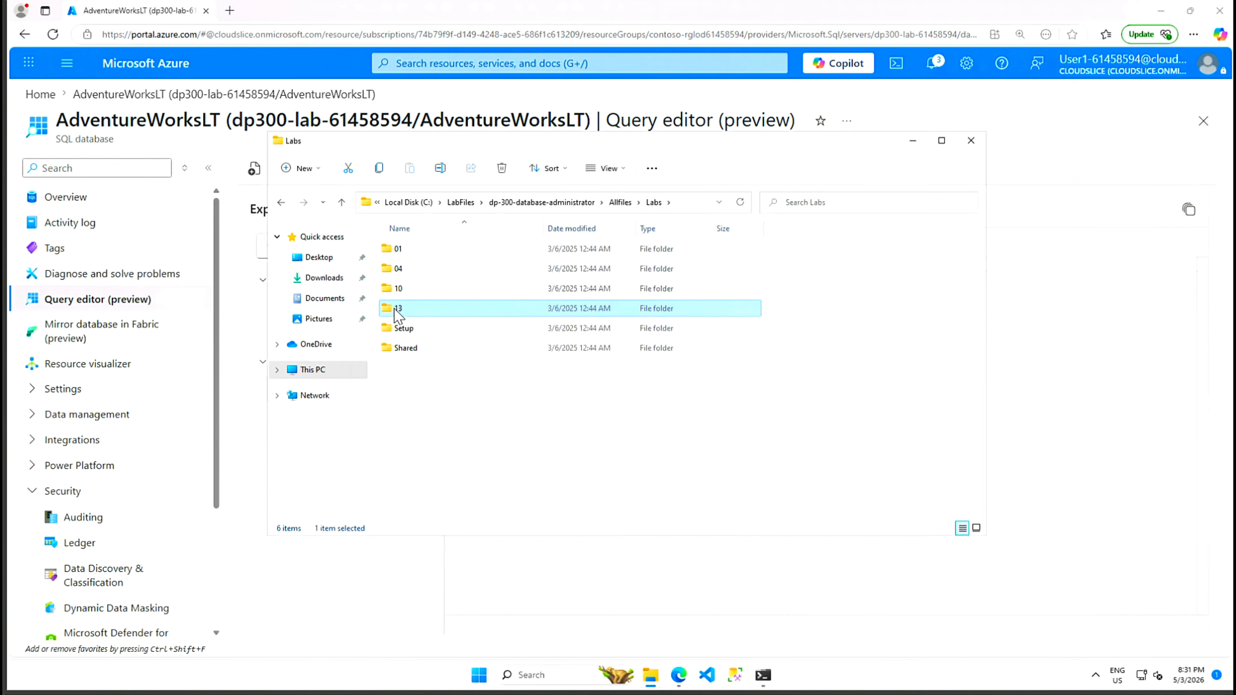
double_click(397, 312)
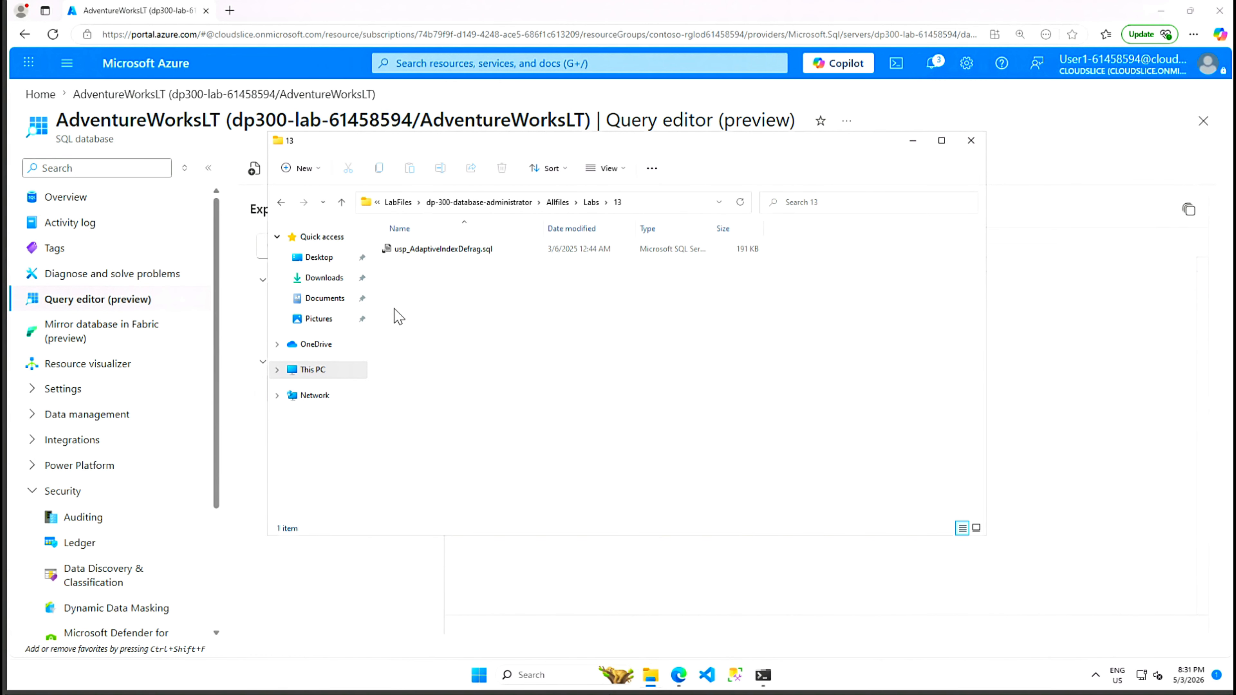
left_click(446, 258)
Step: Open usp_AdaptiveIndexDefrag.sql with Notepad
right_click(445, 254)
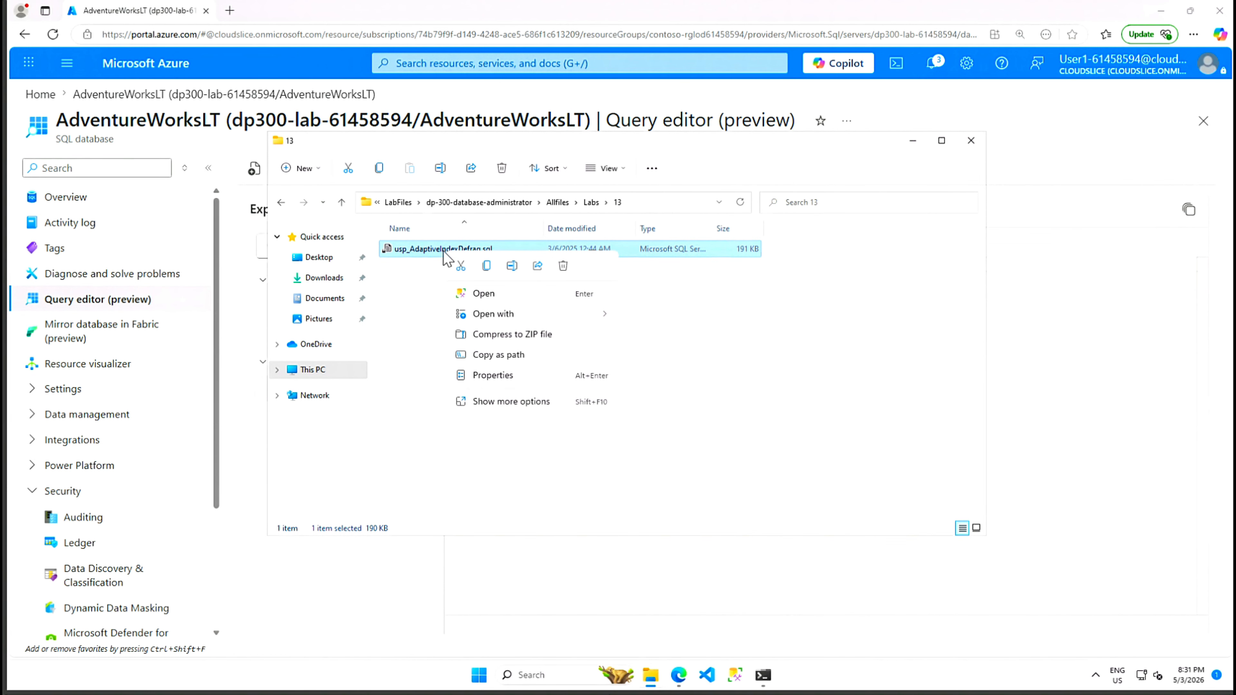
mouse_move(531, 316)
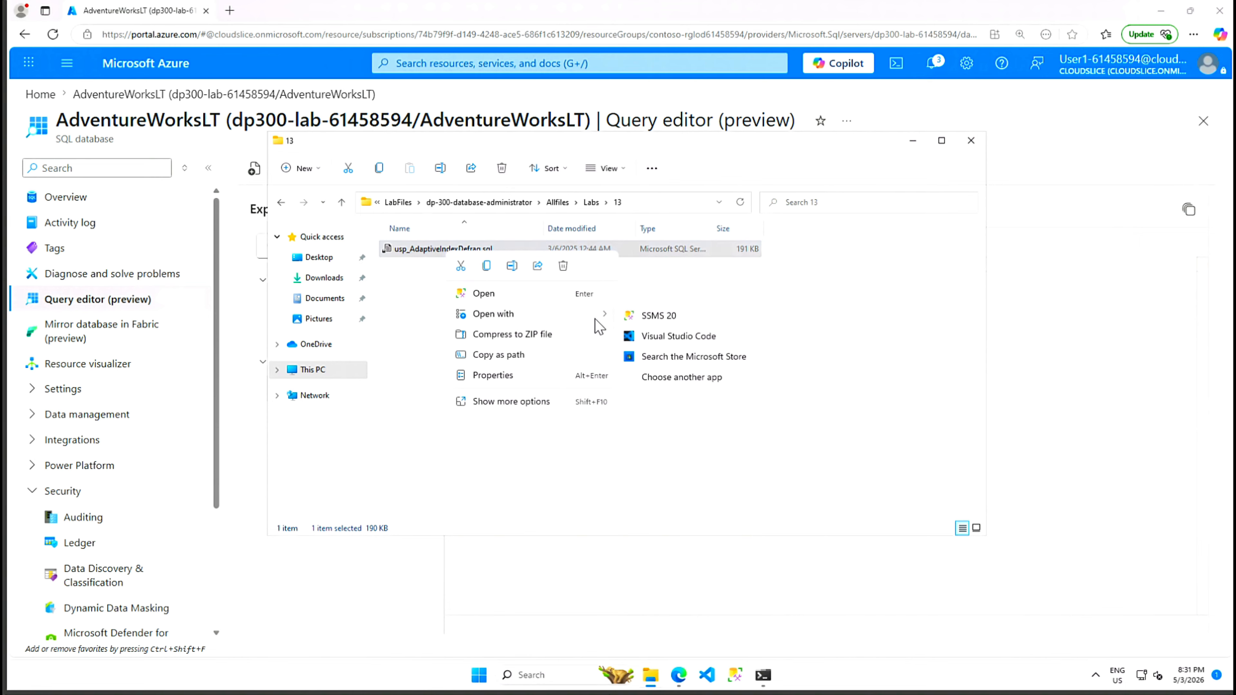
left_click(654, 380)
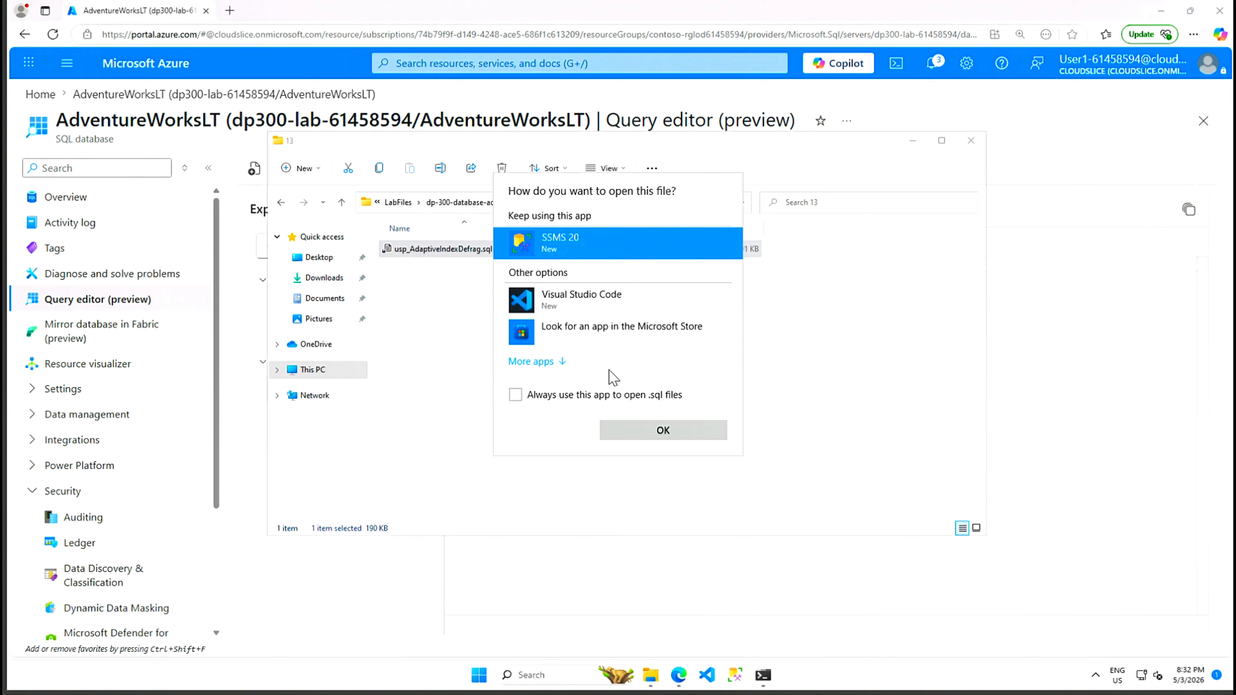
left_click(541, 364)
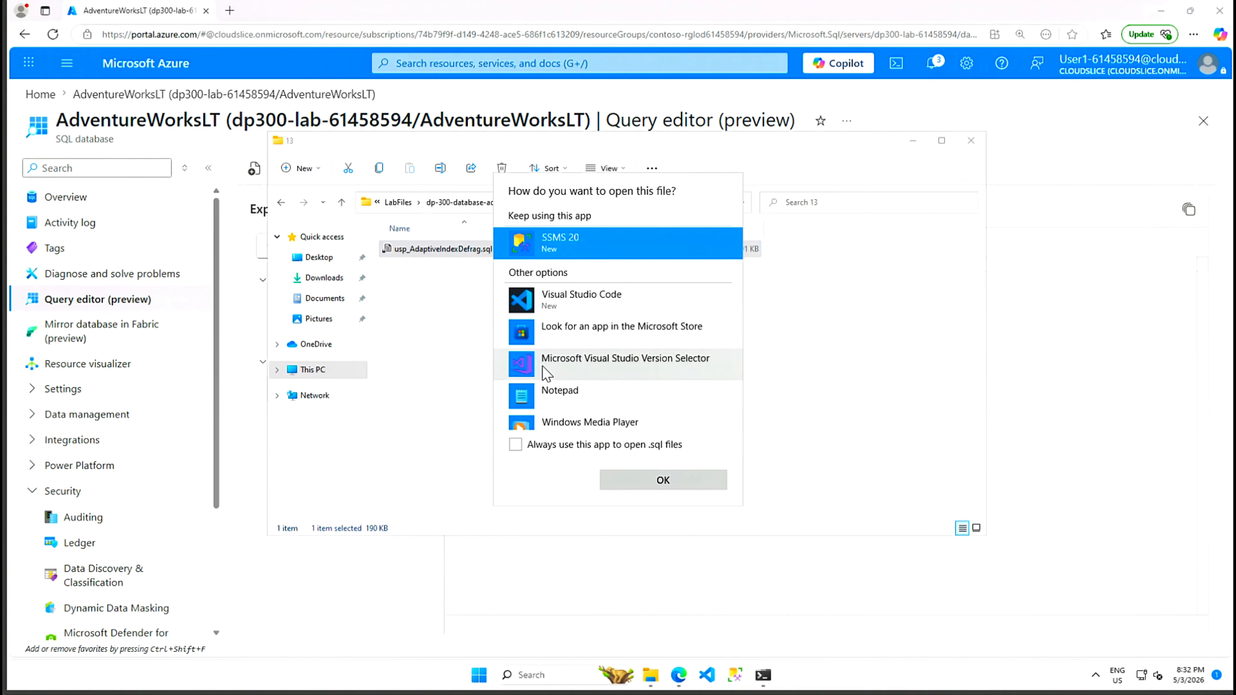
left_click(552, 419)
left_click(549, 389)
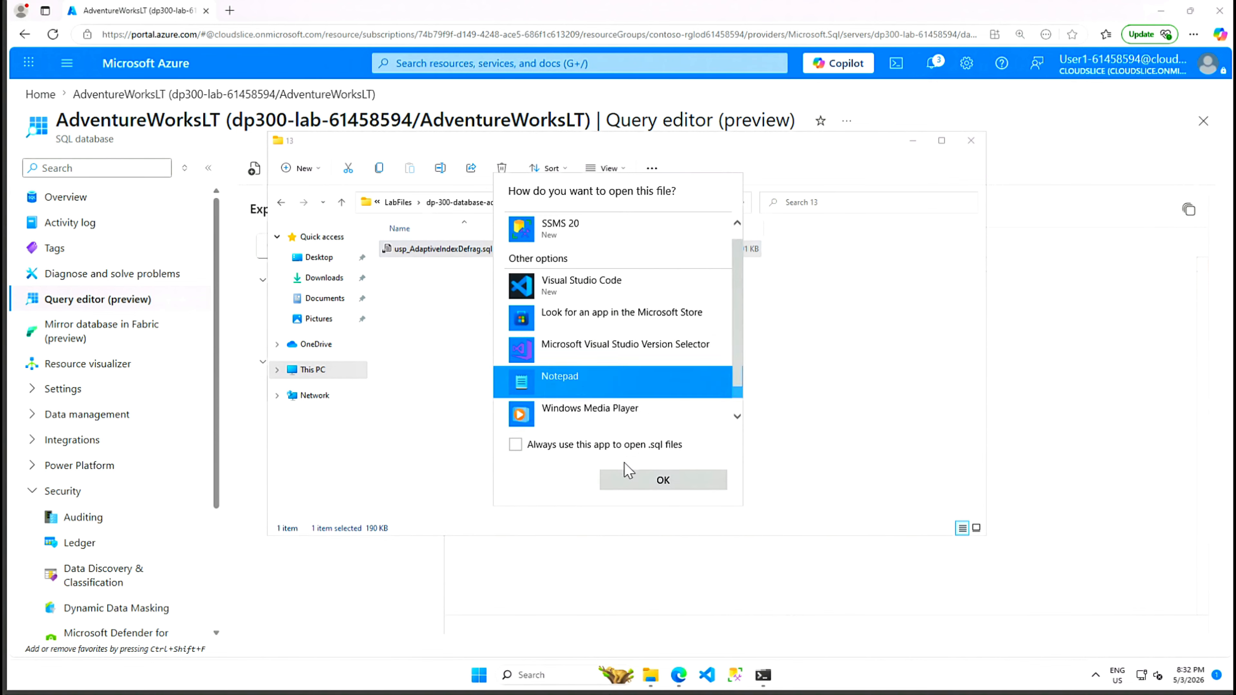
left_click(637, 482)
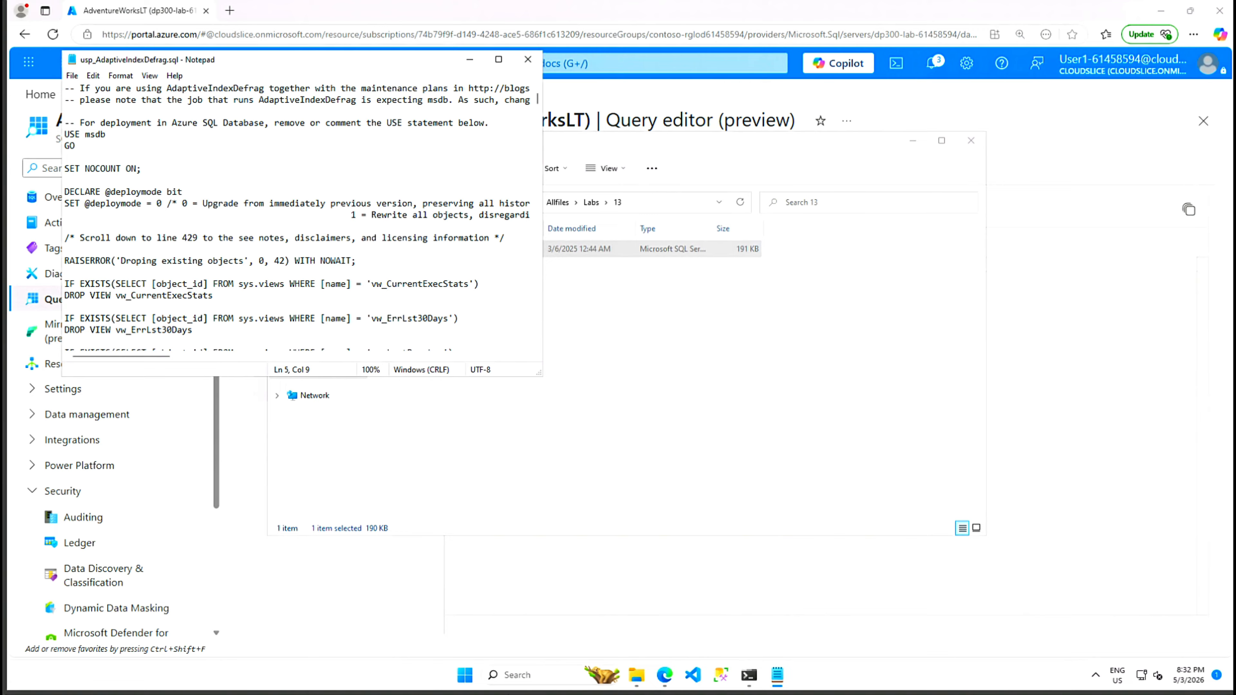
Step: Paste the full AdaptiveIndexDefrag script into the query editor and expand dbo's stored procedures
key("ctrl+a")
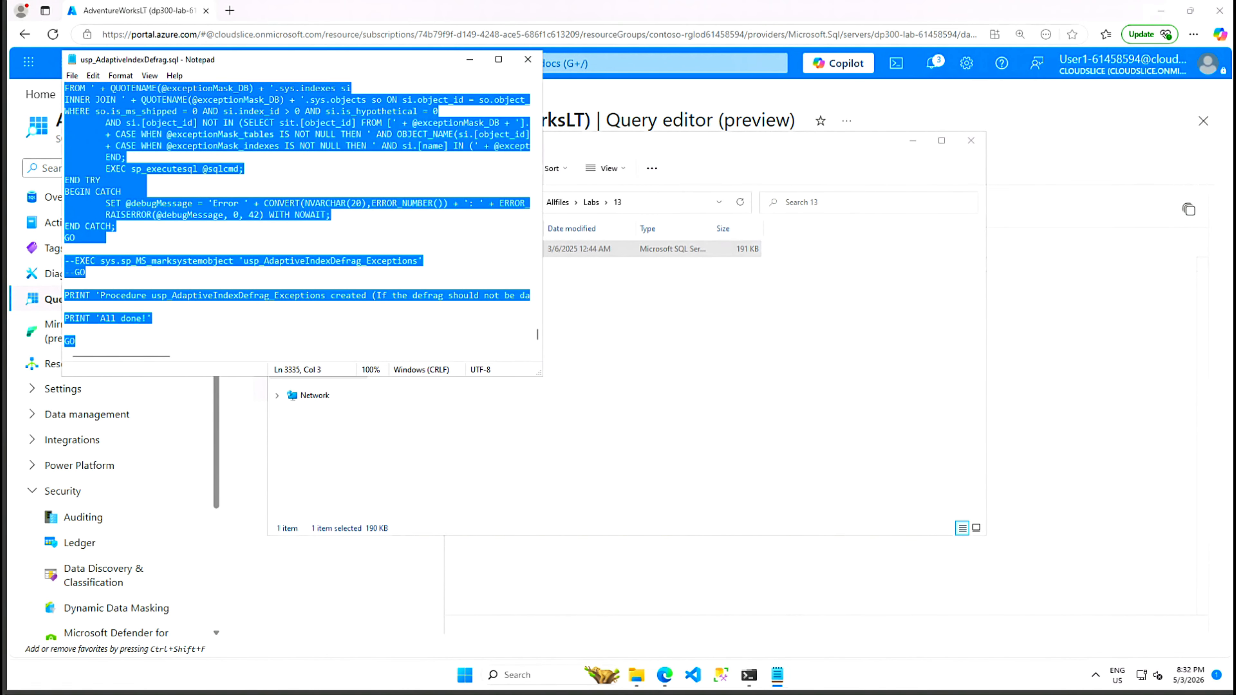
left_click(1066, 297)
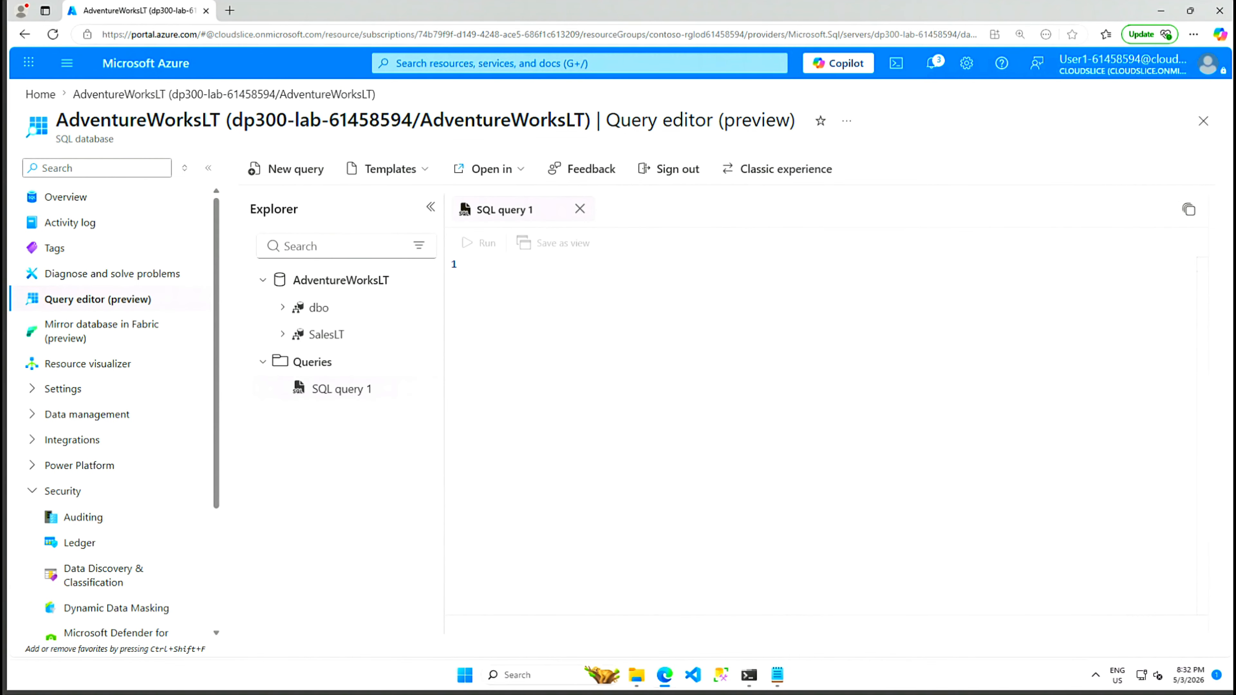
key("ctrl+v")
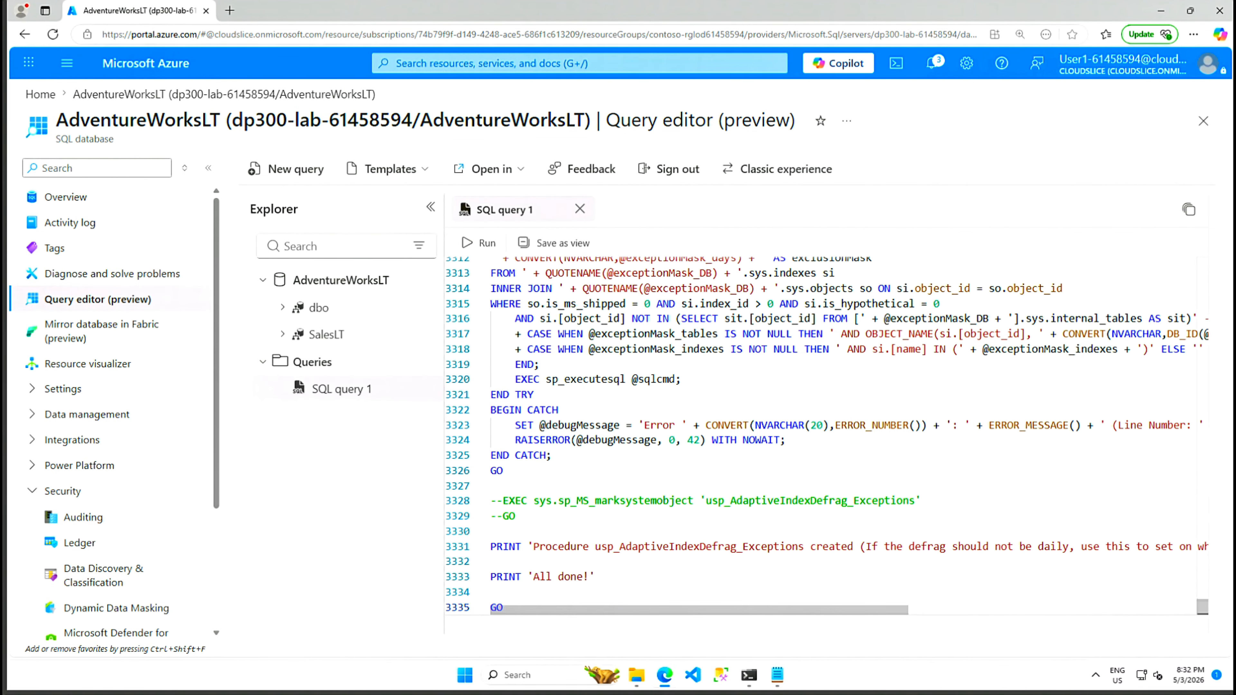
left_click(283, 308)
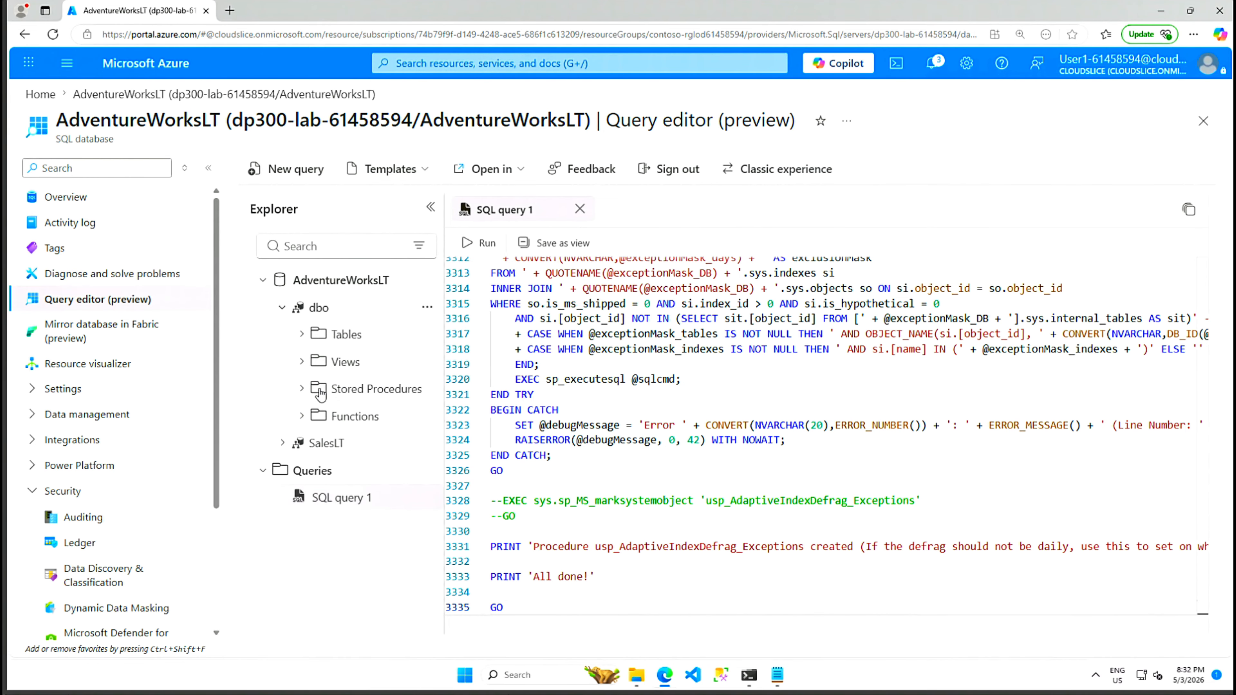
left_click(301, 390)
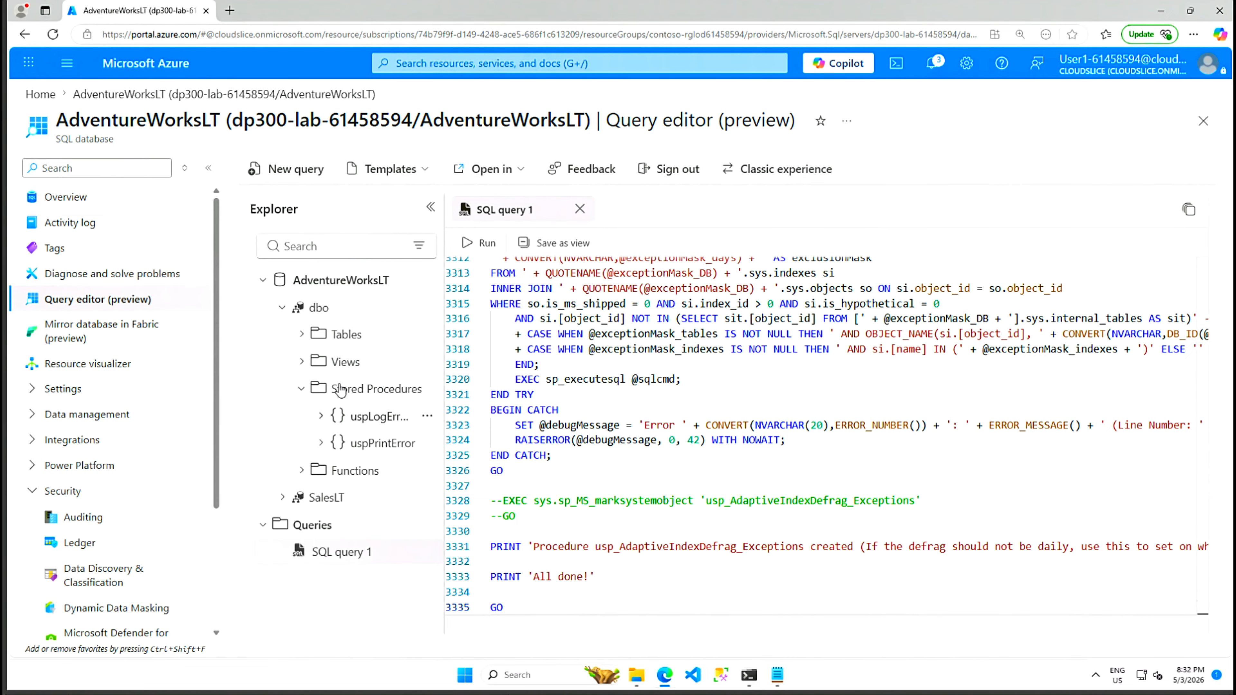
Step: Delete the USE msdb and GO lines and run the script against AdventureWorksLT
scroll(827, 433, "up", 15)
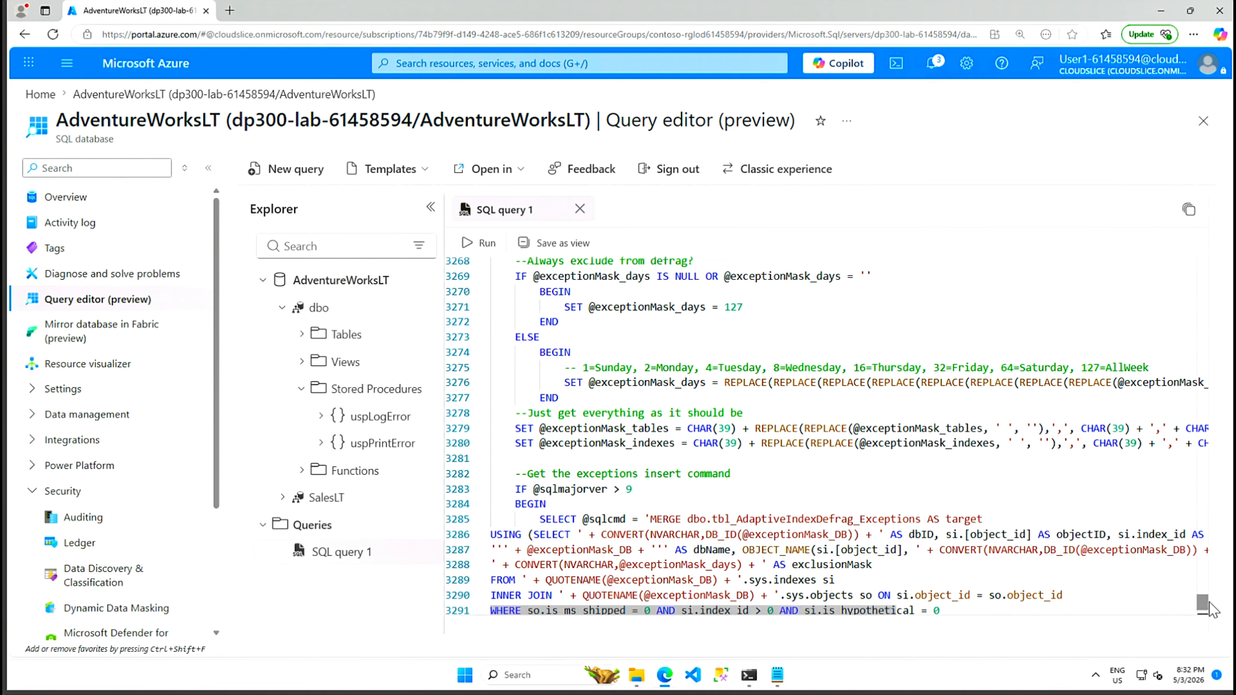
left_click_drag(1202, 602, 1202, 255)
mouse_move(503, 340)
left_mouse_down()
mouse_move(491, 340)
mouse_move(490, 324)
left_mouse_up()
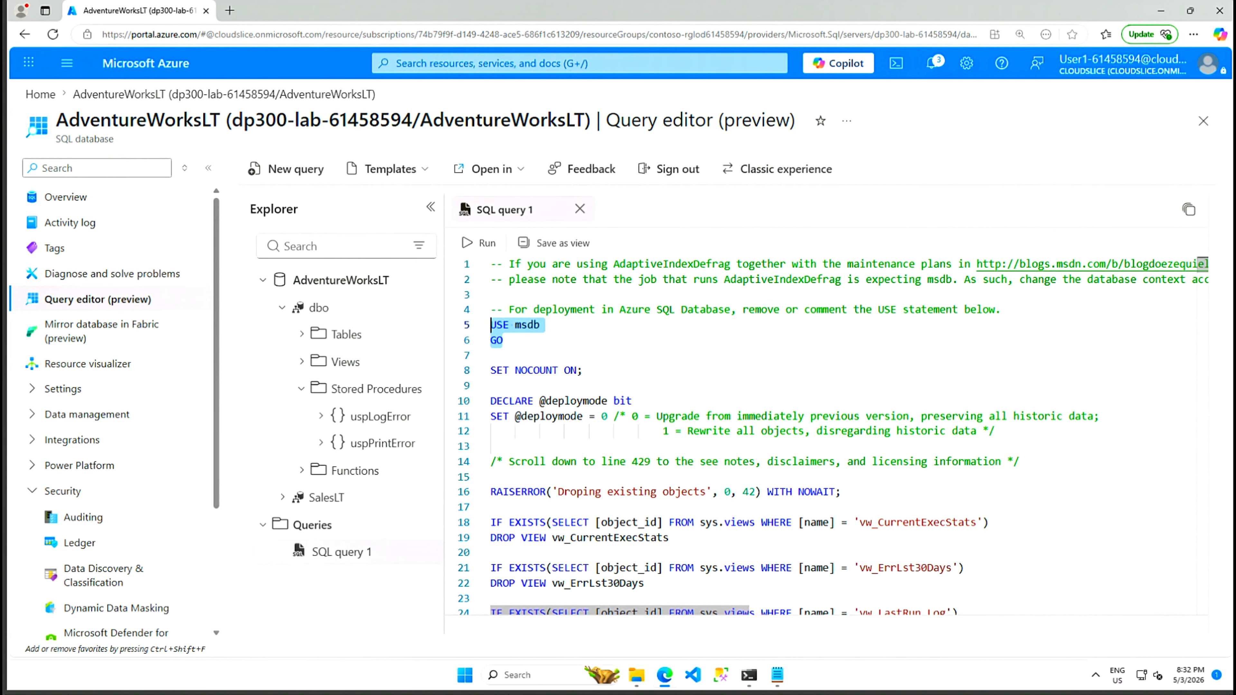
key("Delete")
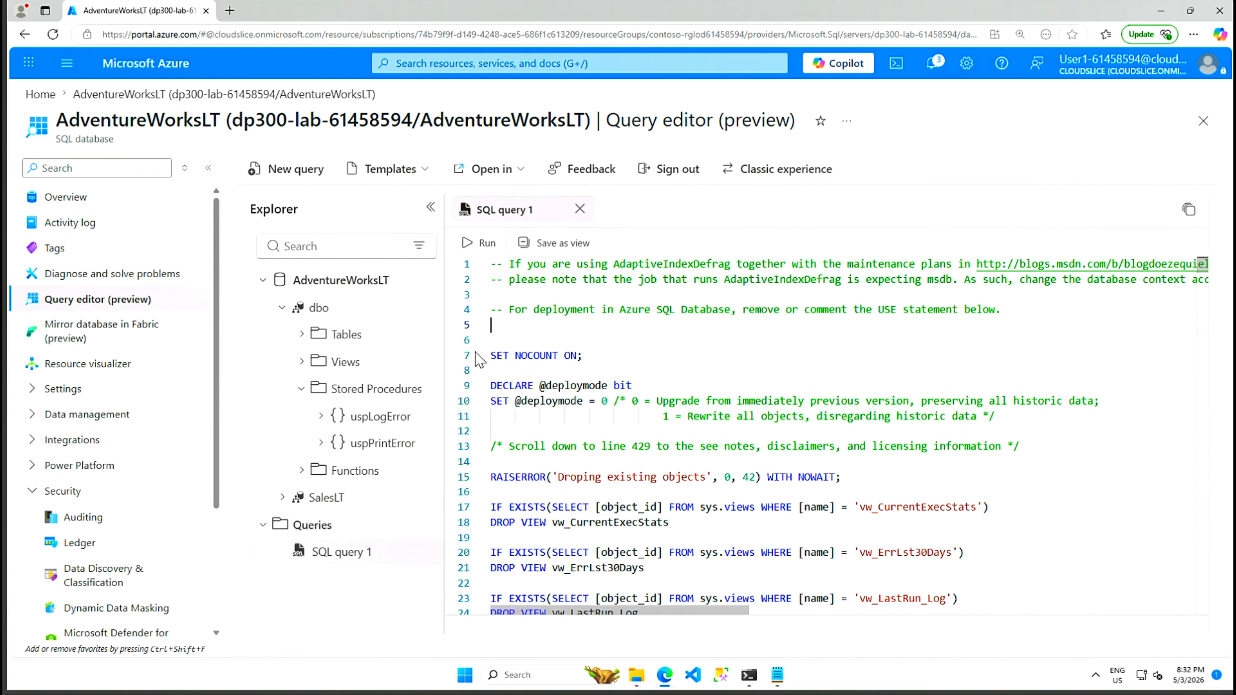
left_click(480, 242)
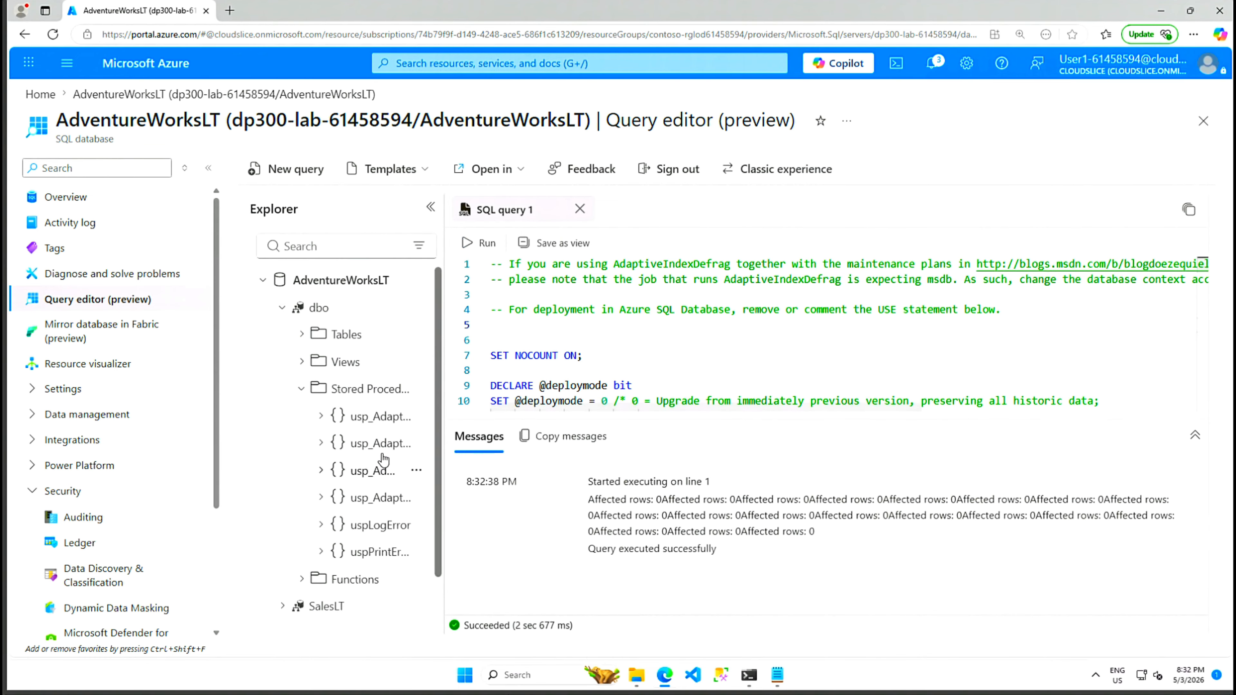
Step: Widen the Explorer pane to show the full usp_AdaptiveIndexDefrag procedure names
left_click_drag(436, 472, 486, 472)
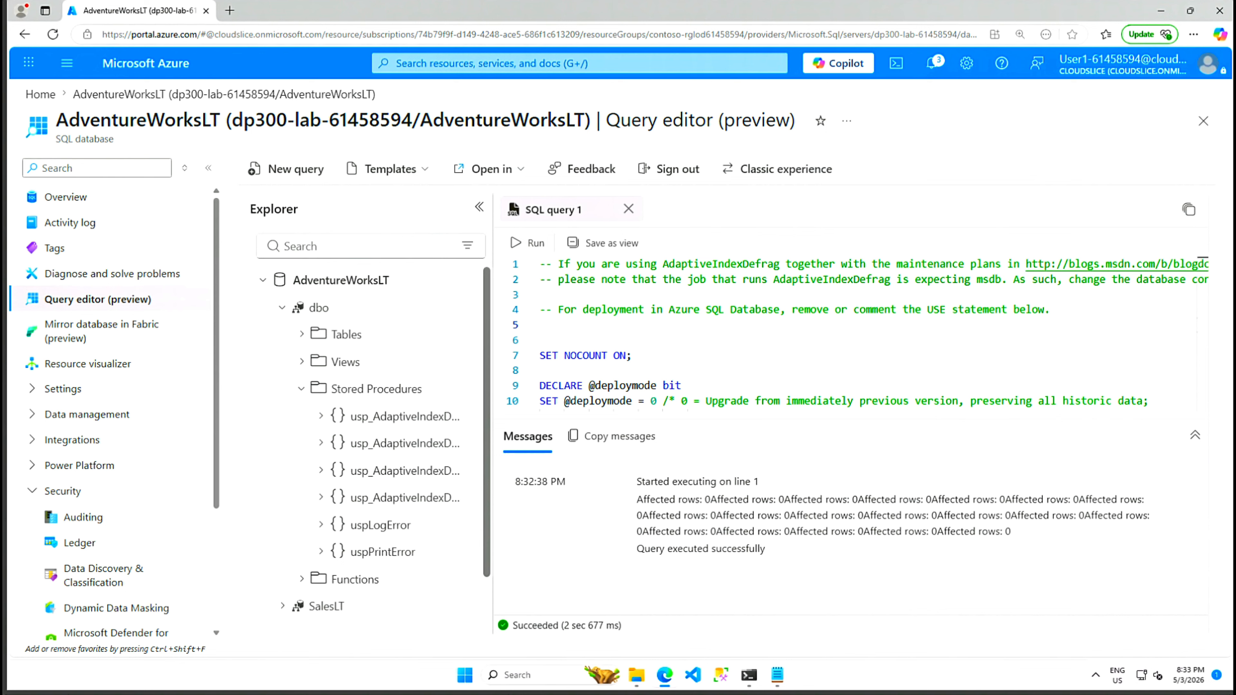
Step: Search 'auto', open autoAccount under Automation Accounts, and open Shared Resources > Modules
left_click(594, 64)
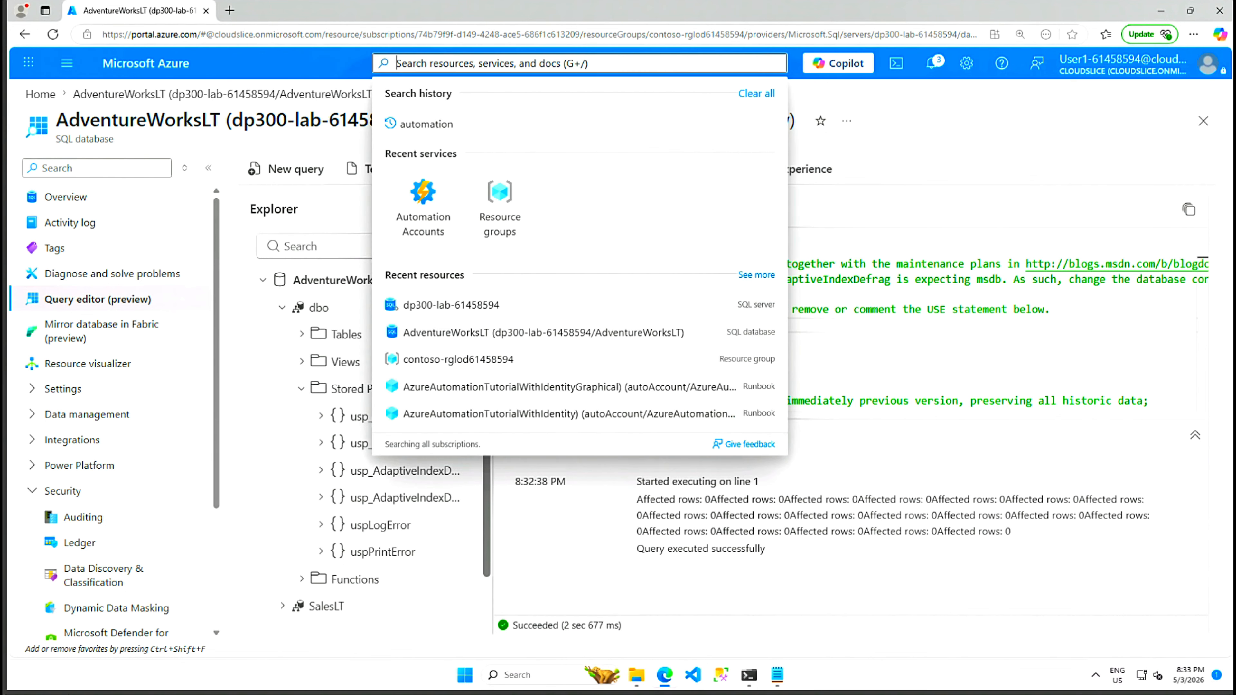
type("au")
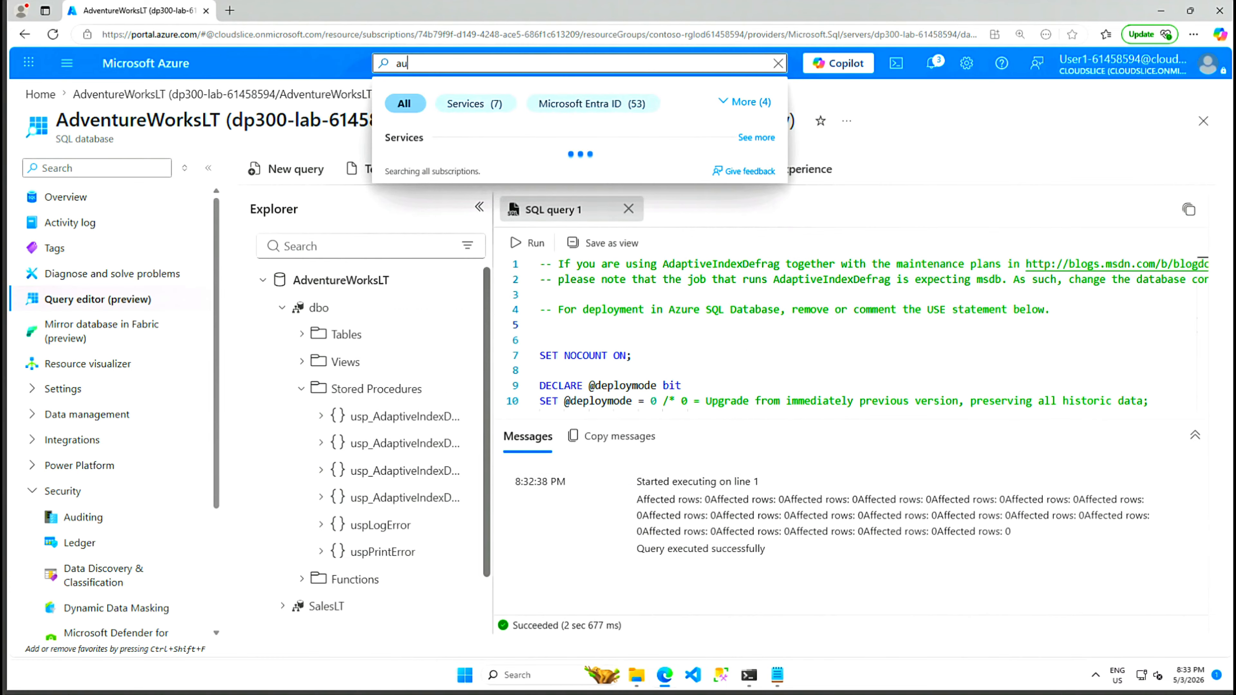
type("to")
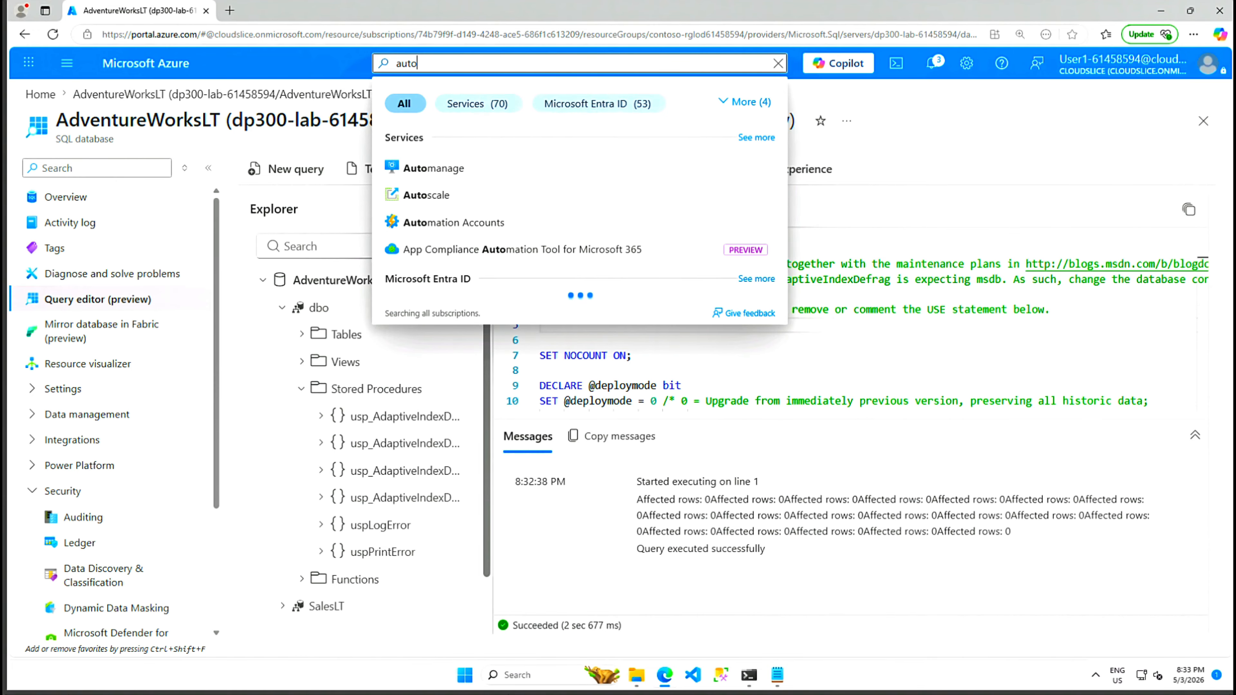
left_click(479, 229)
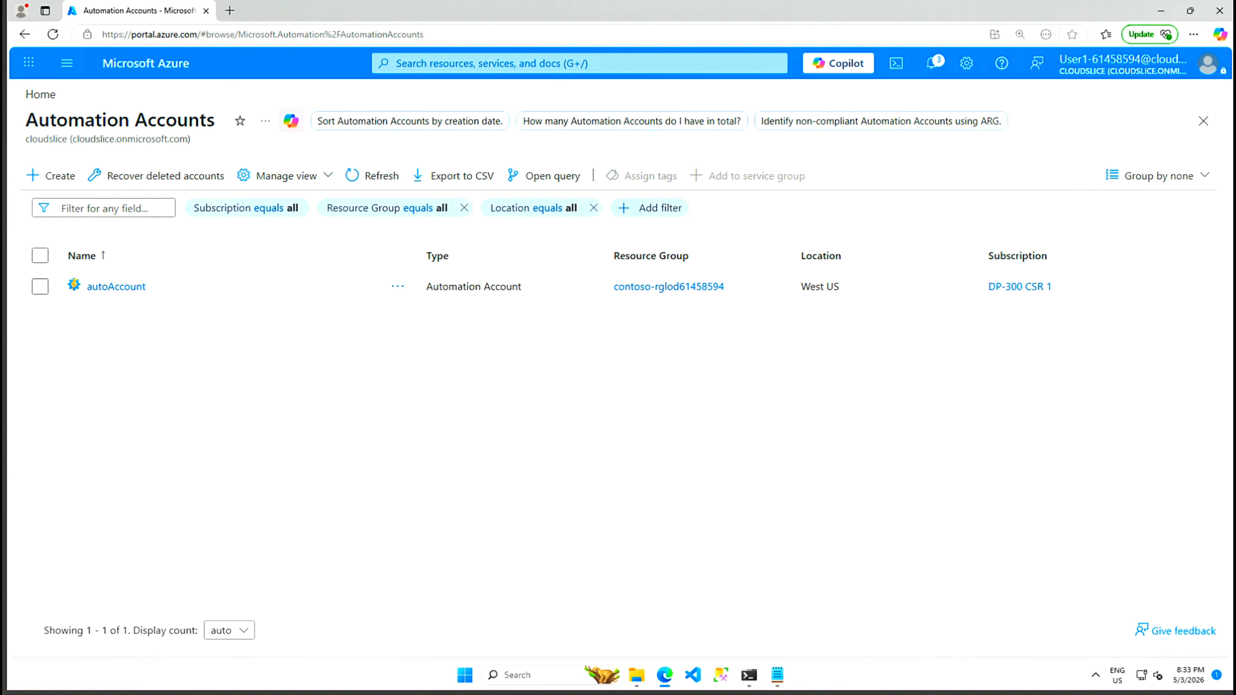
left_click(116, 286)
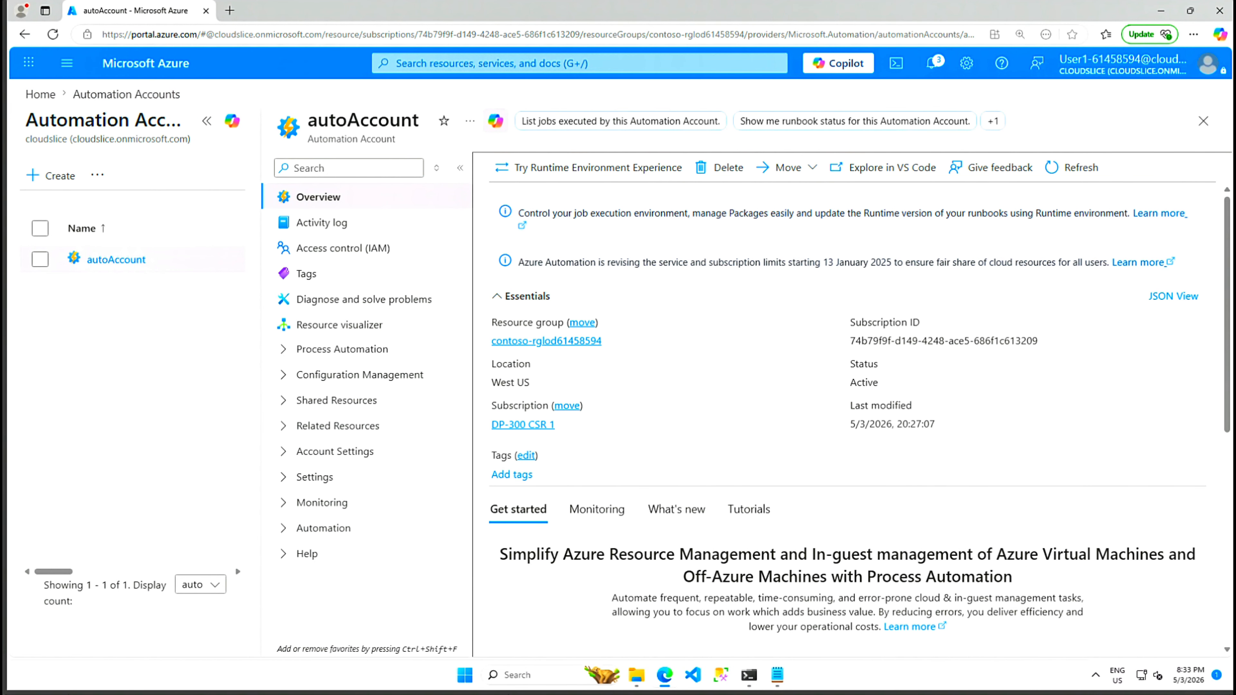
left_click(207, 122)
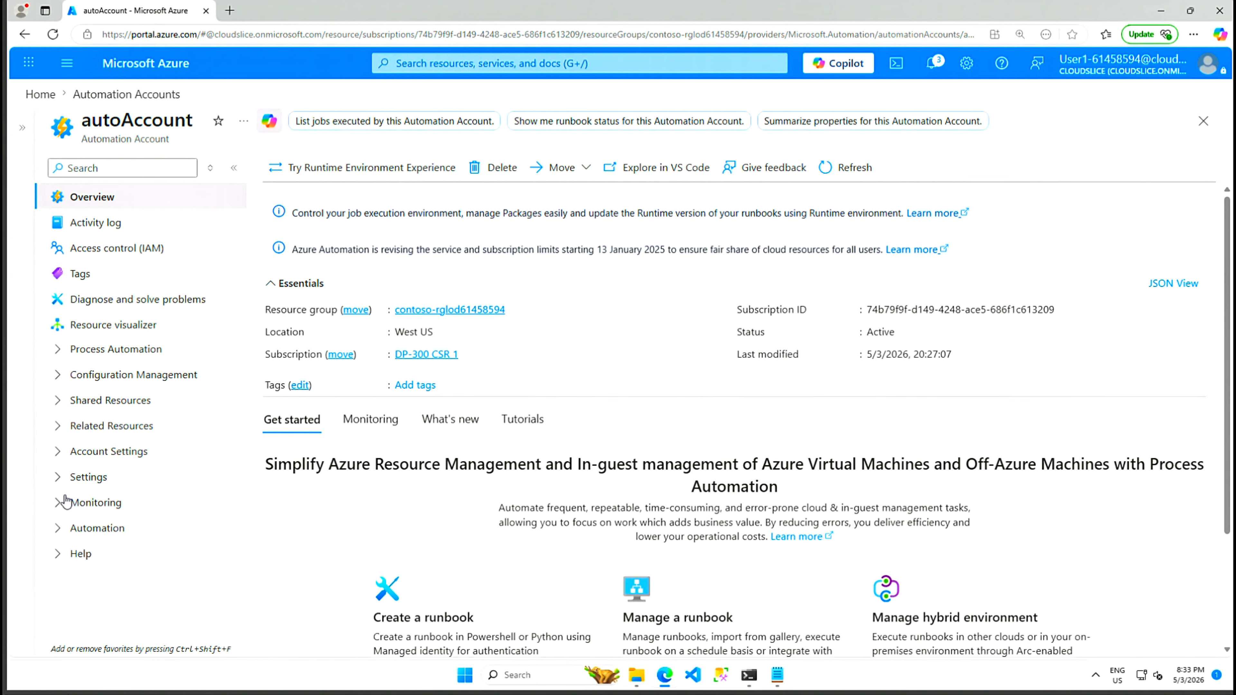
left_click(58, 401)
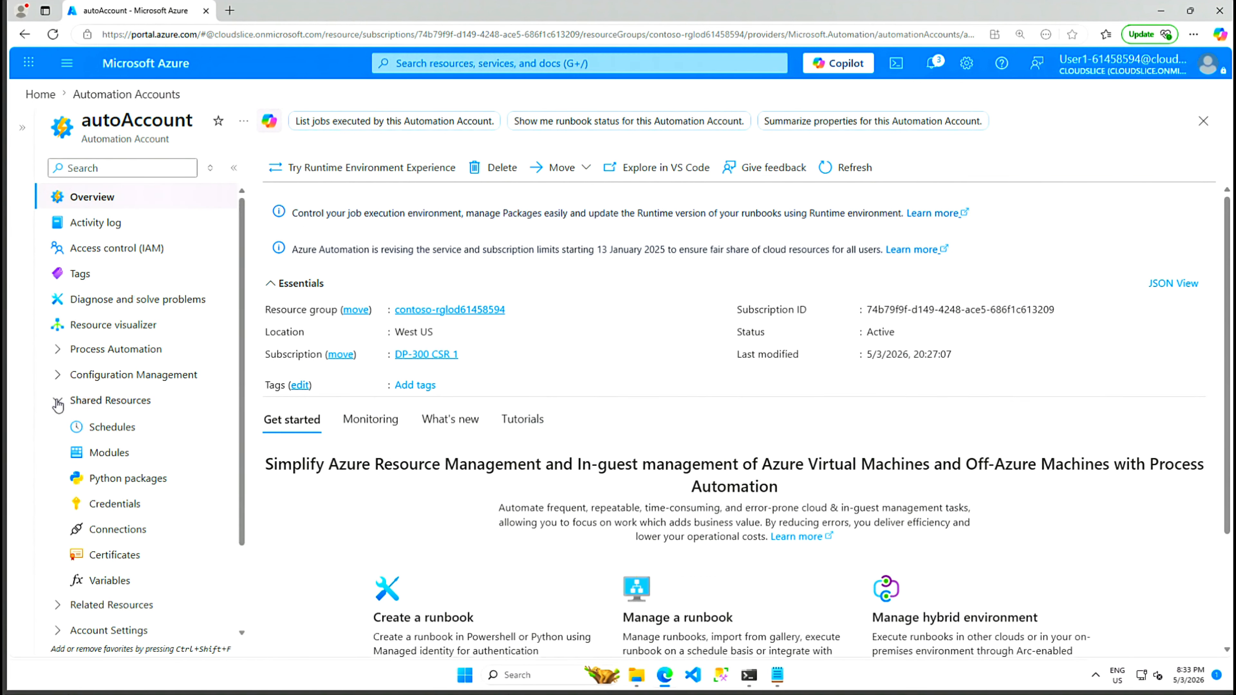
left_click(108, 455)
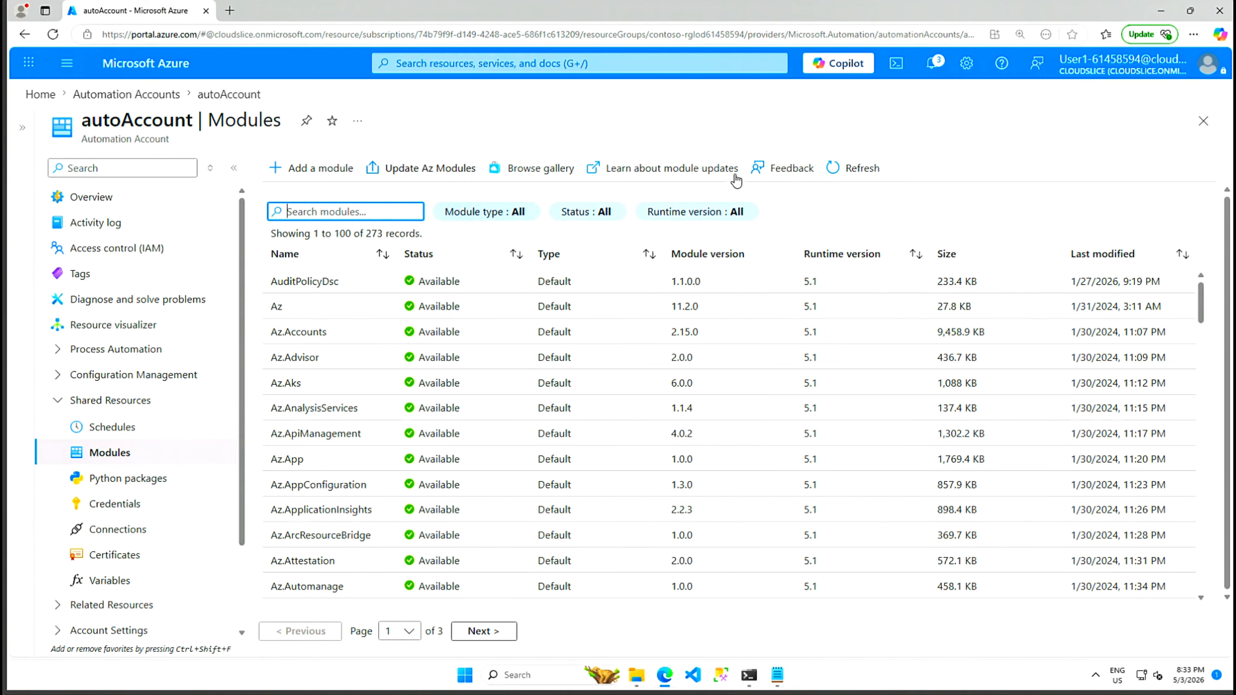
Step: Find the SqlServer module in the module gallery and select it as the module file
left_click(536, 170)
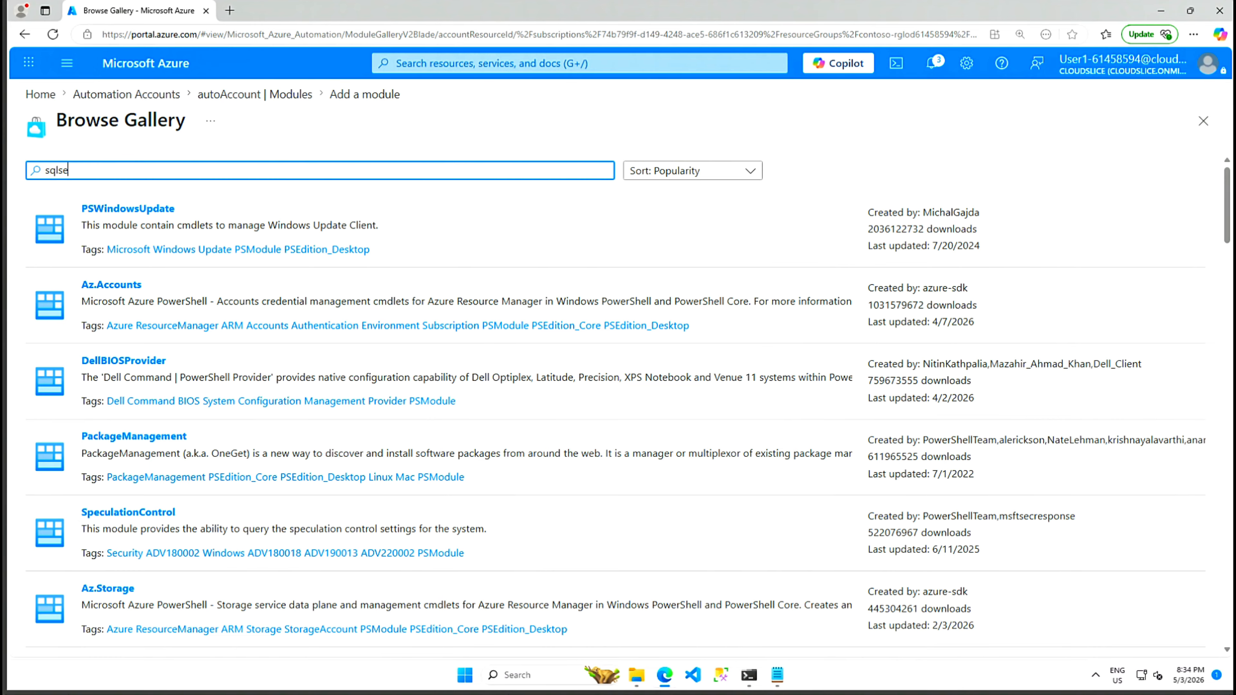
type("ver")
key("Return")
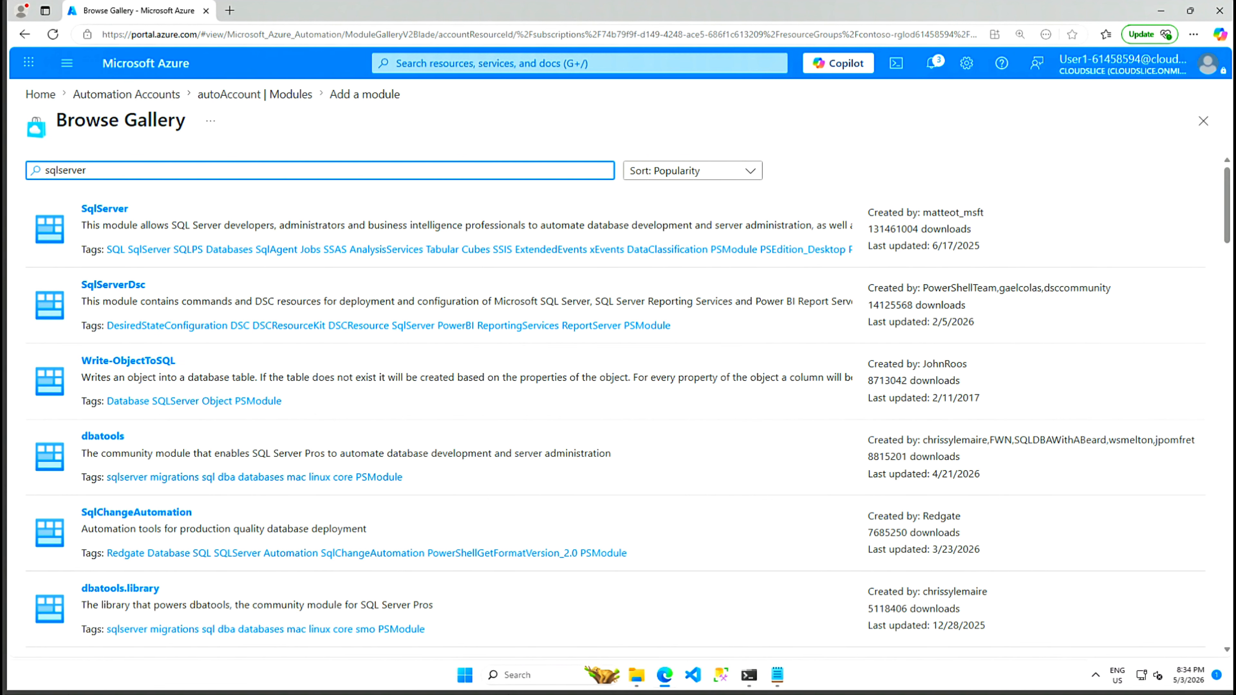
left_click(113, 216)
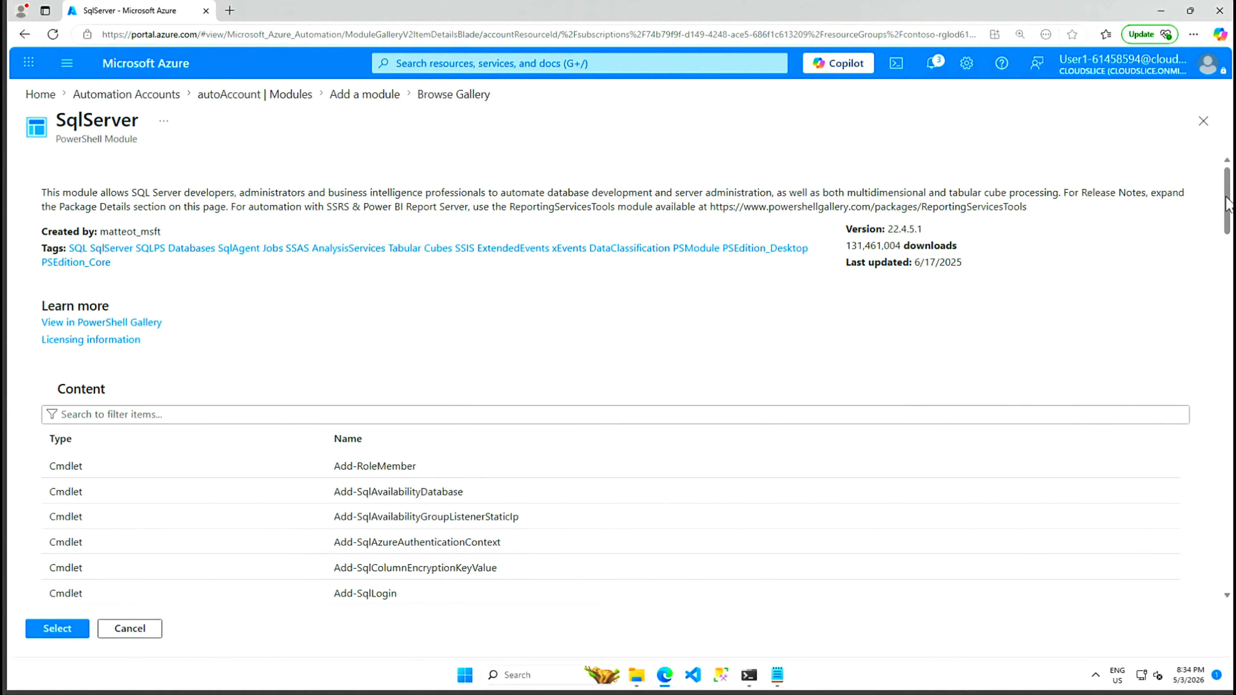
left_click_drag(1227, 205, 1226, 284)
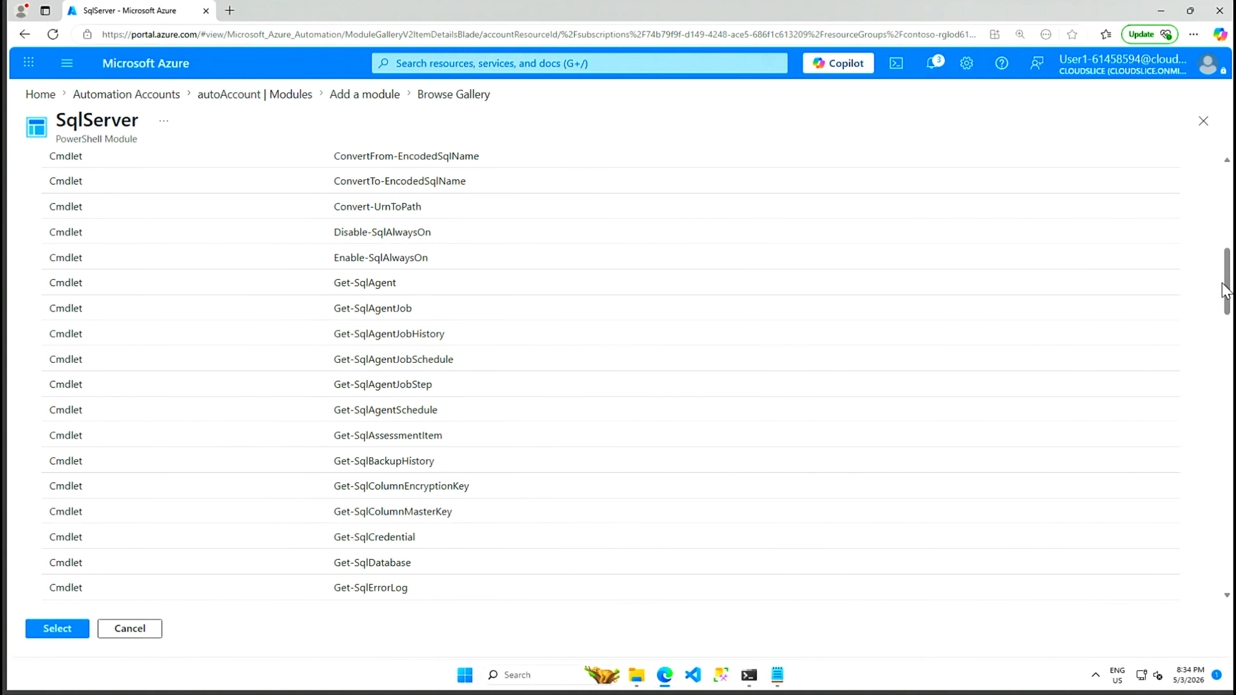
left_click_drag(1226, 273, 1222, 153)
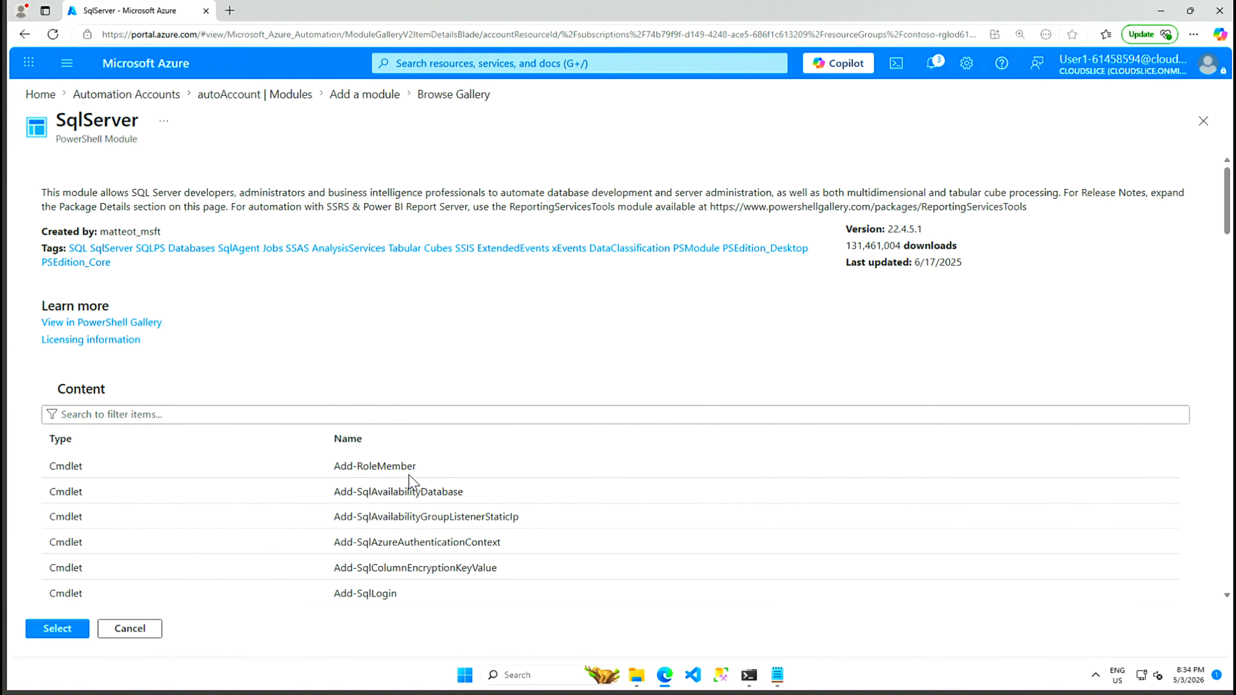
left_click(57, 628)
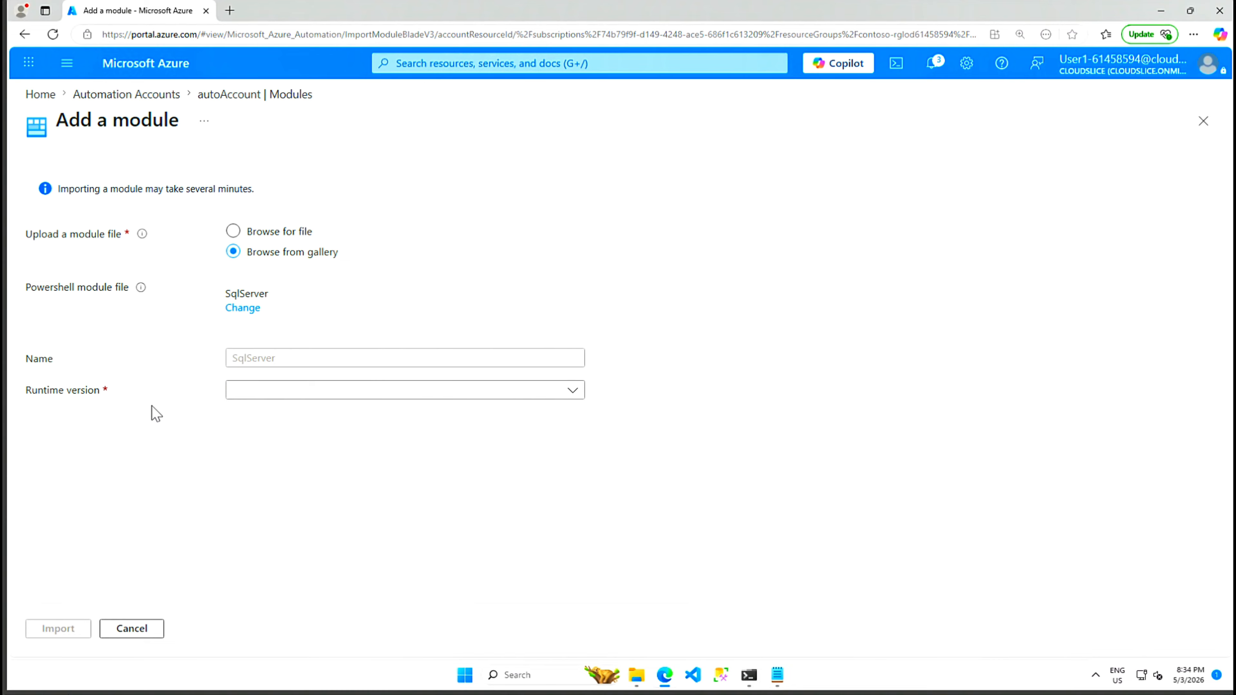
Step: Import the SqlServer module with runtime version 7.2
left_click(572, 392)
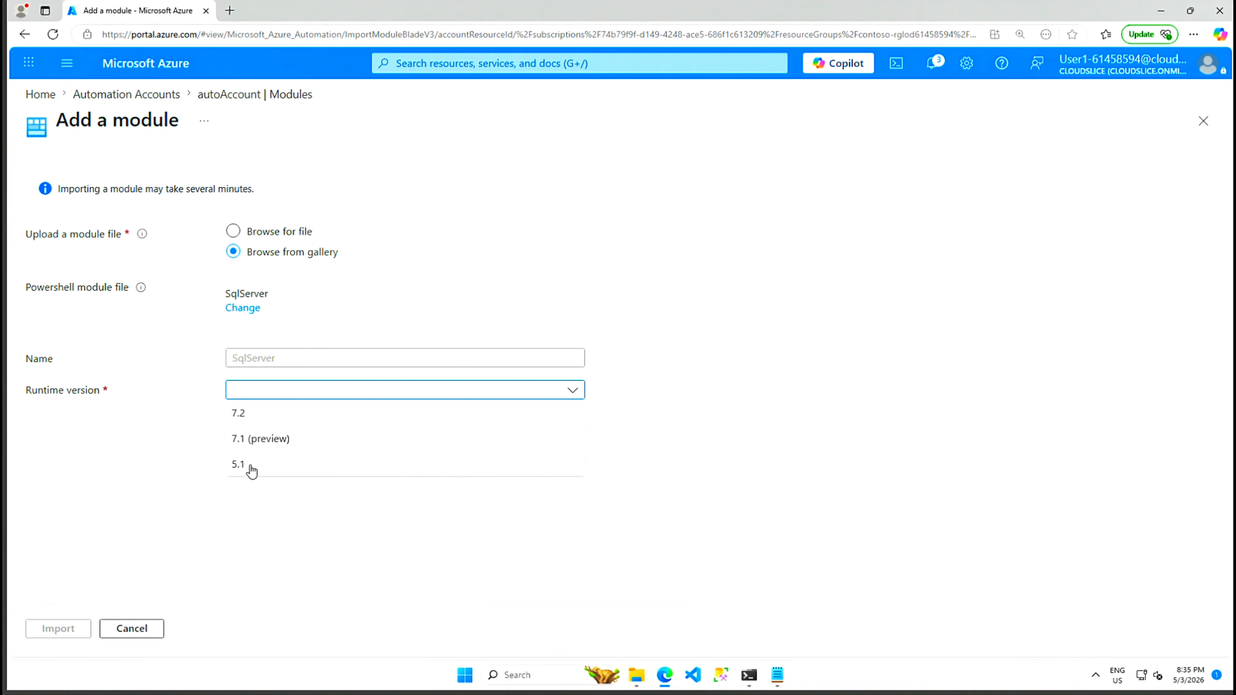
left_click(272, 417)
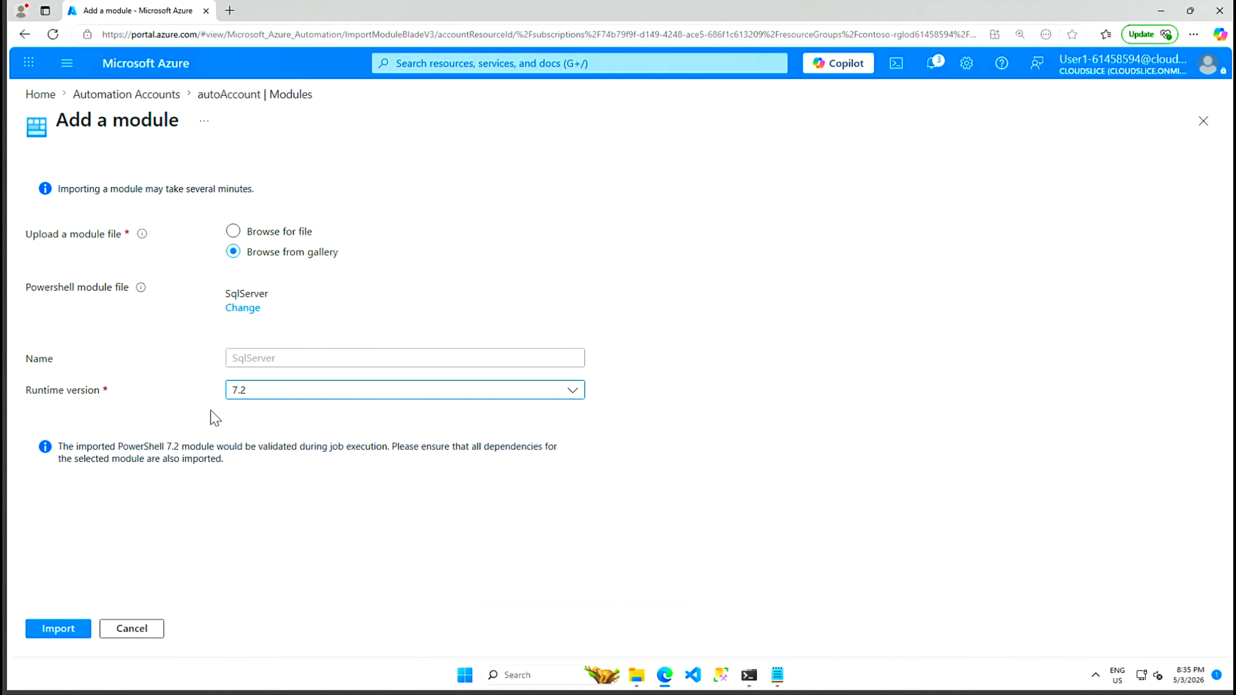
left_click(59, 630)
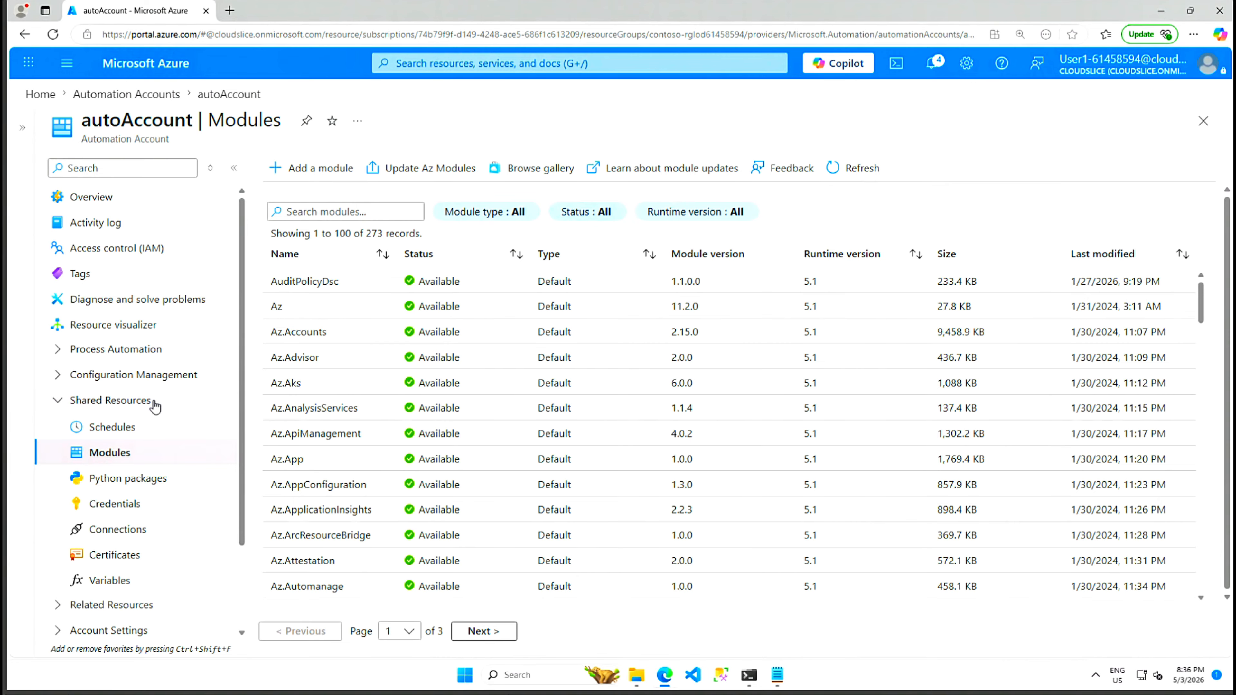
Step: Add an autoAccount credential named SQLUser with user name sqladmin and the SQL admin password
left_click(115, 506)
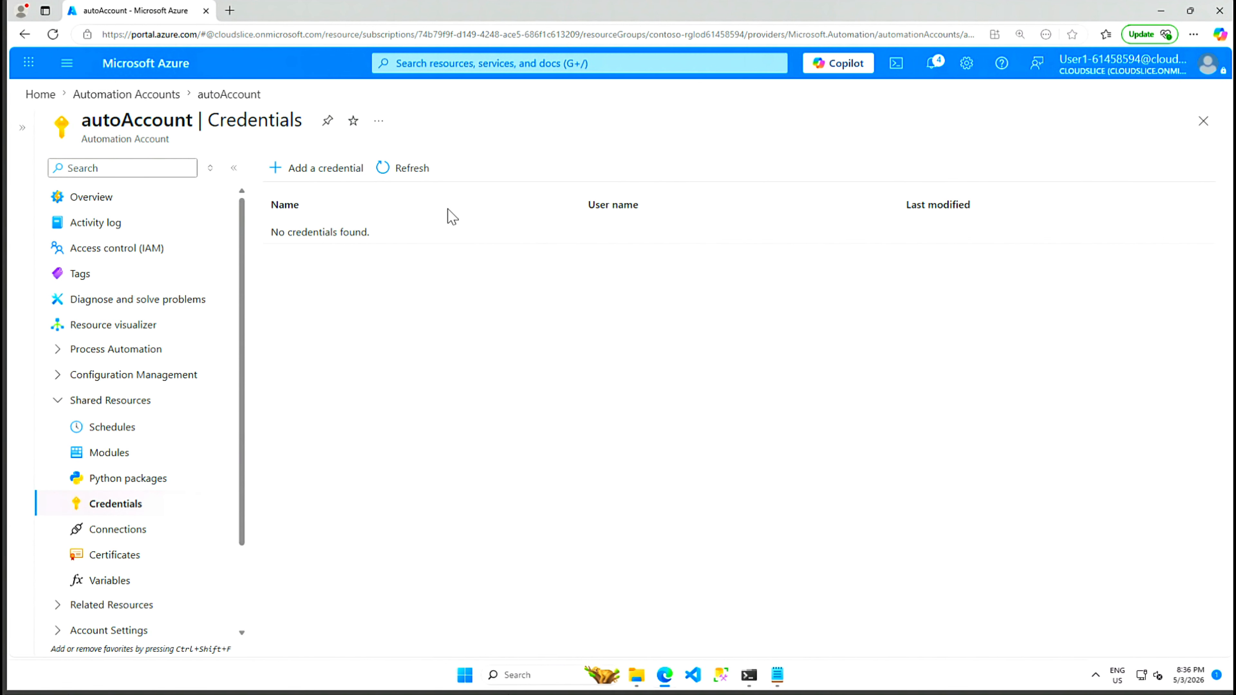
left_click(321, 170)
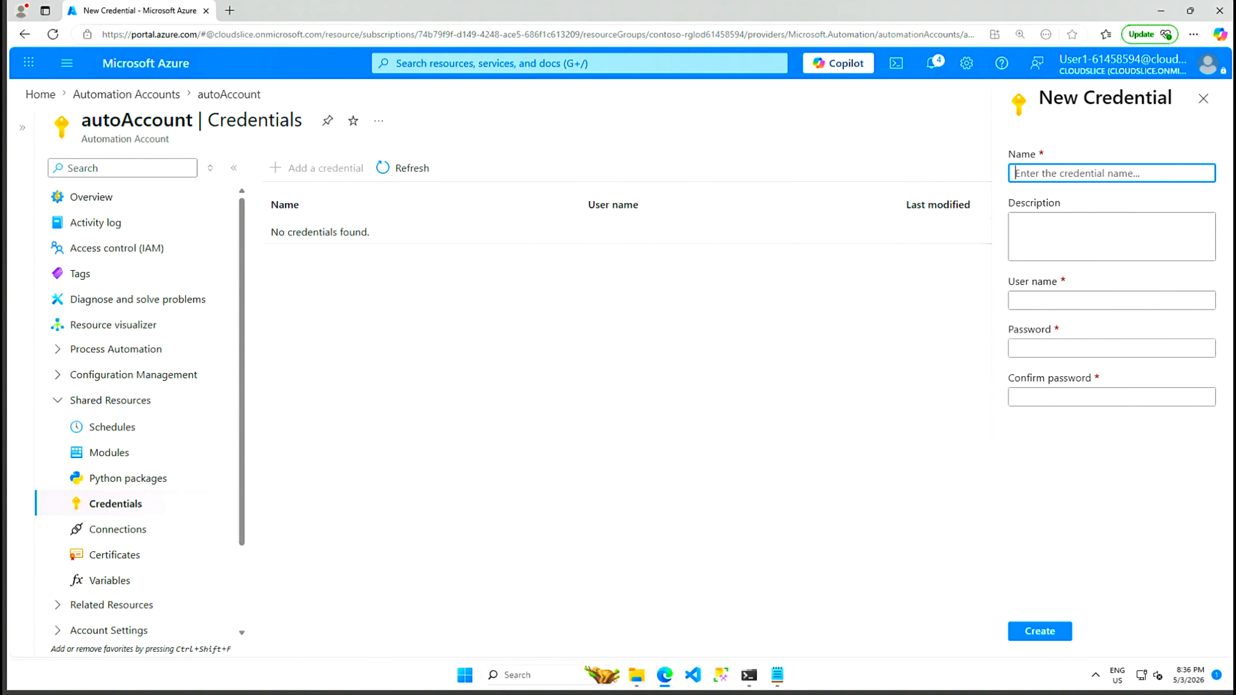
type("SQLUser")
left_click(1046, 300)
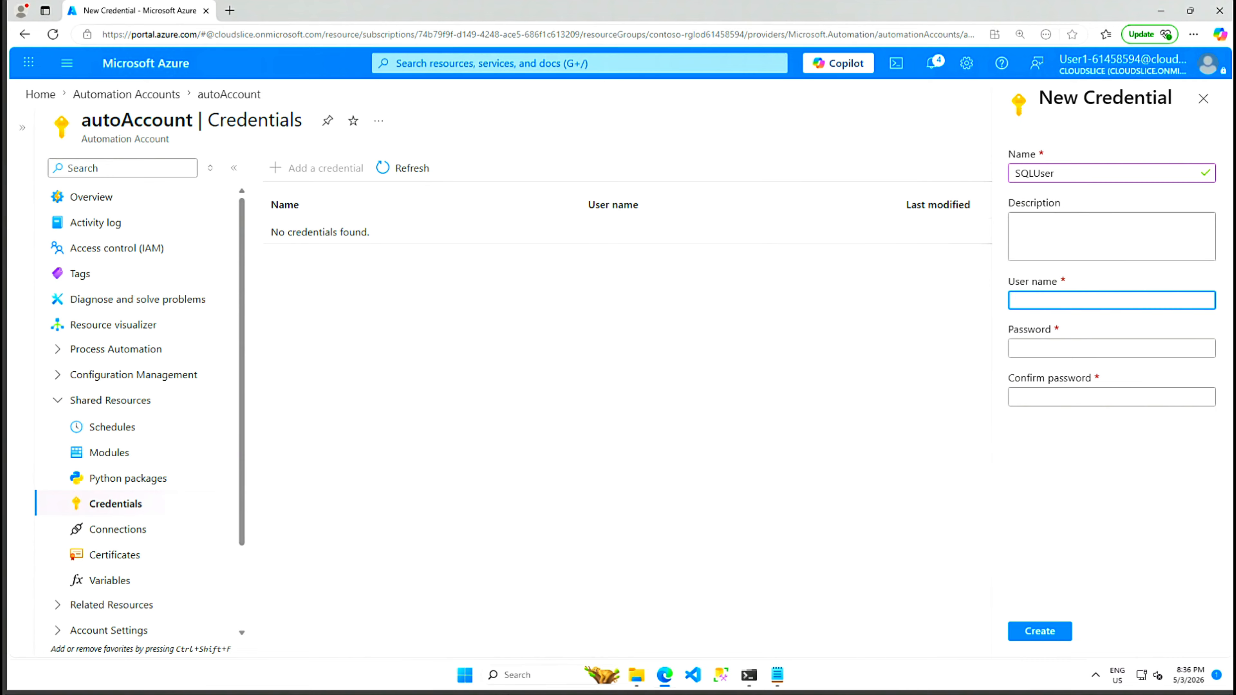
type("sqladmin")
left_click(1049, 350)
type("************")
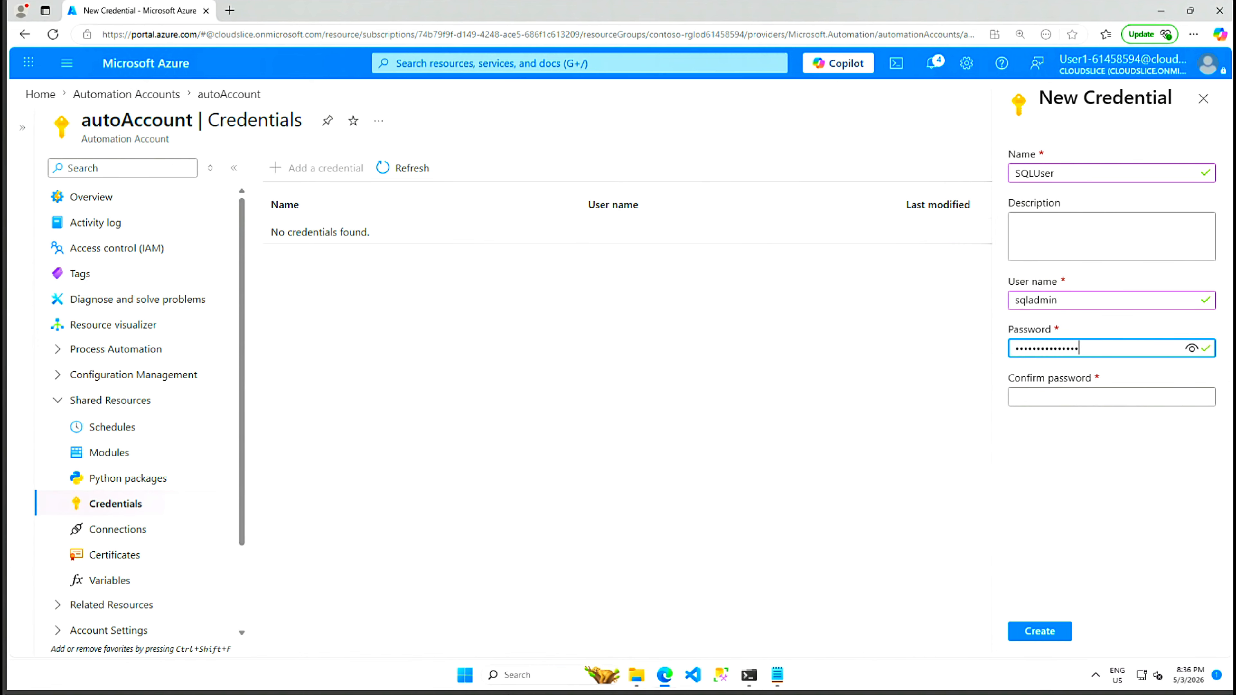
left_click(1111, 397)
type("****")
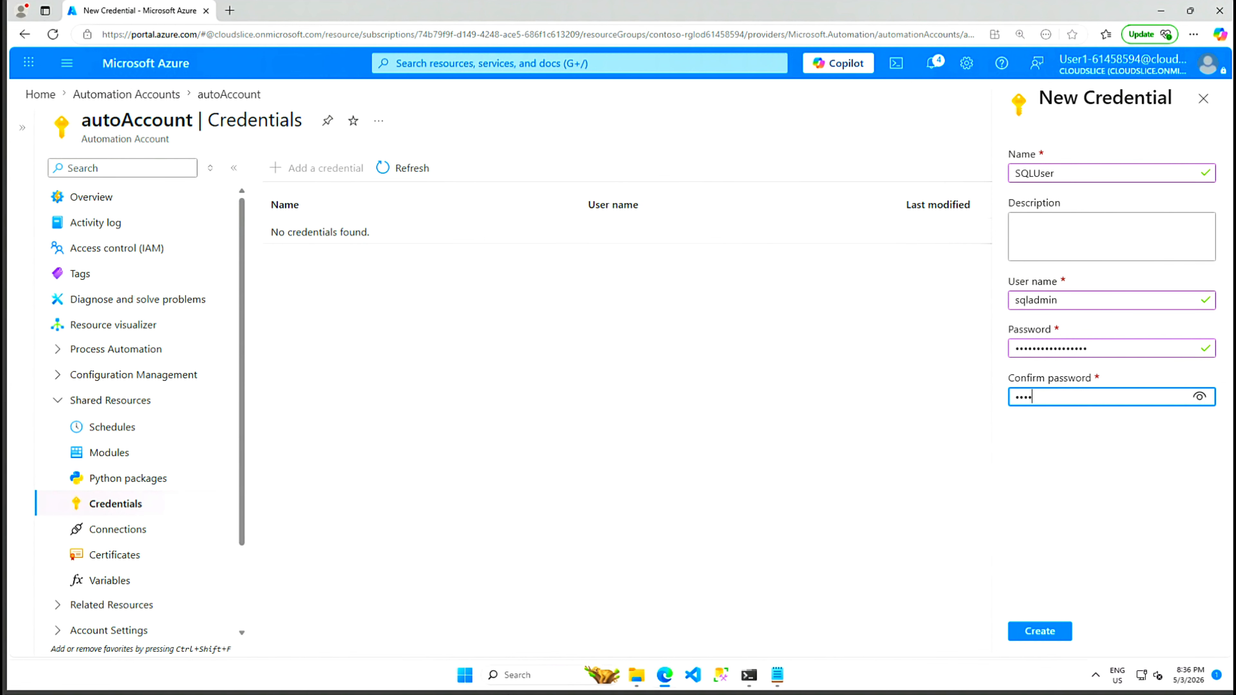
type("*******")
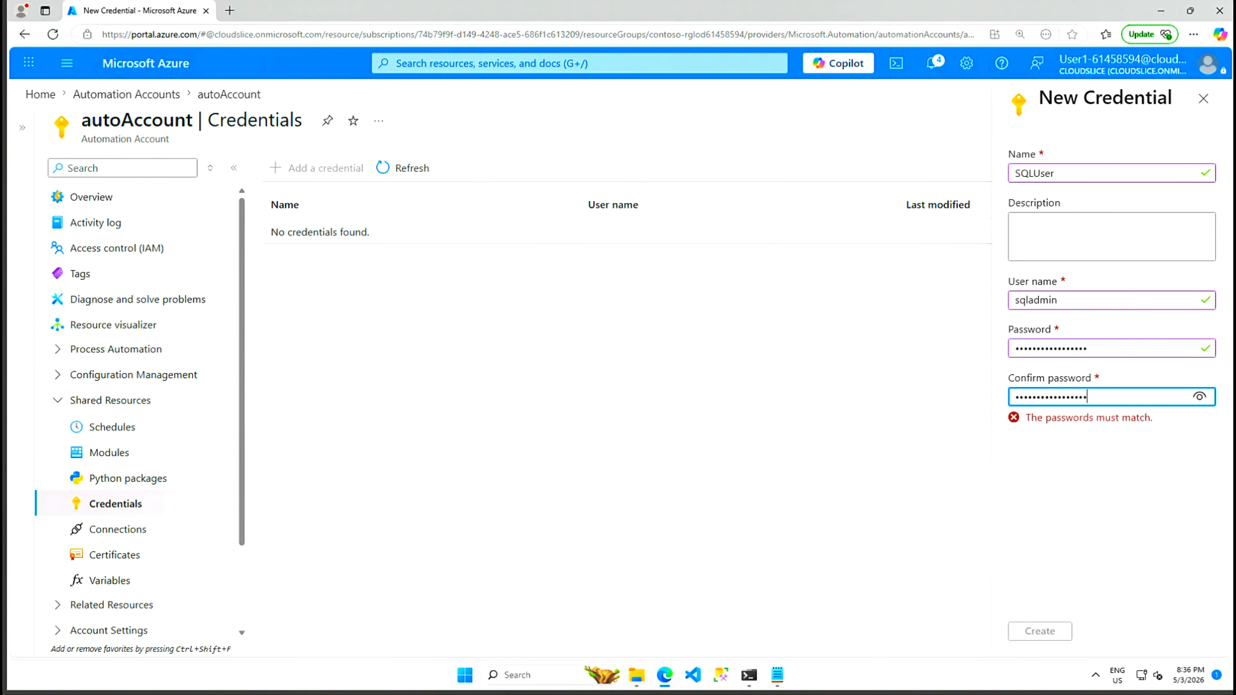
type("*")
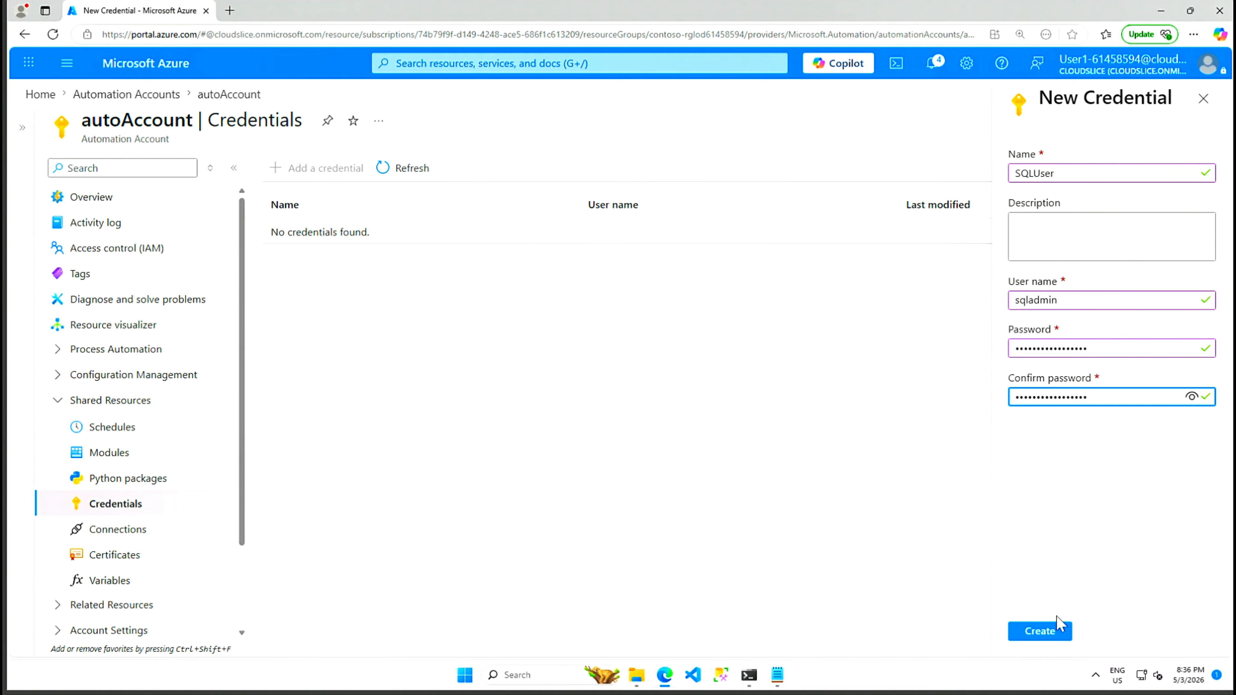
left_click(1041, 634)
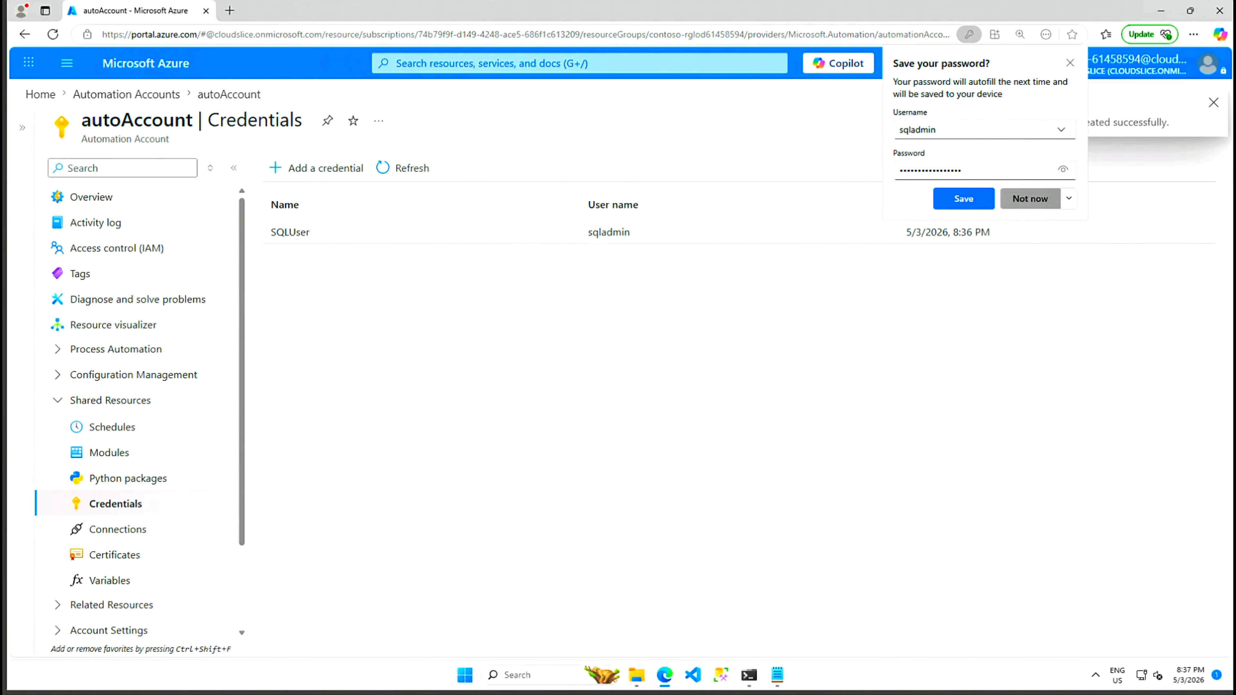
left_click(1069, 63)
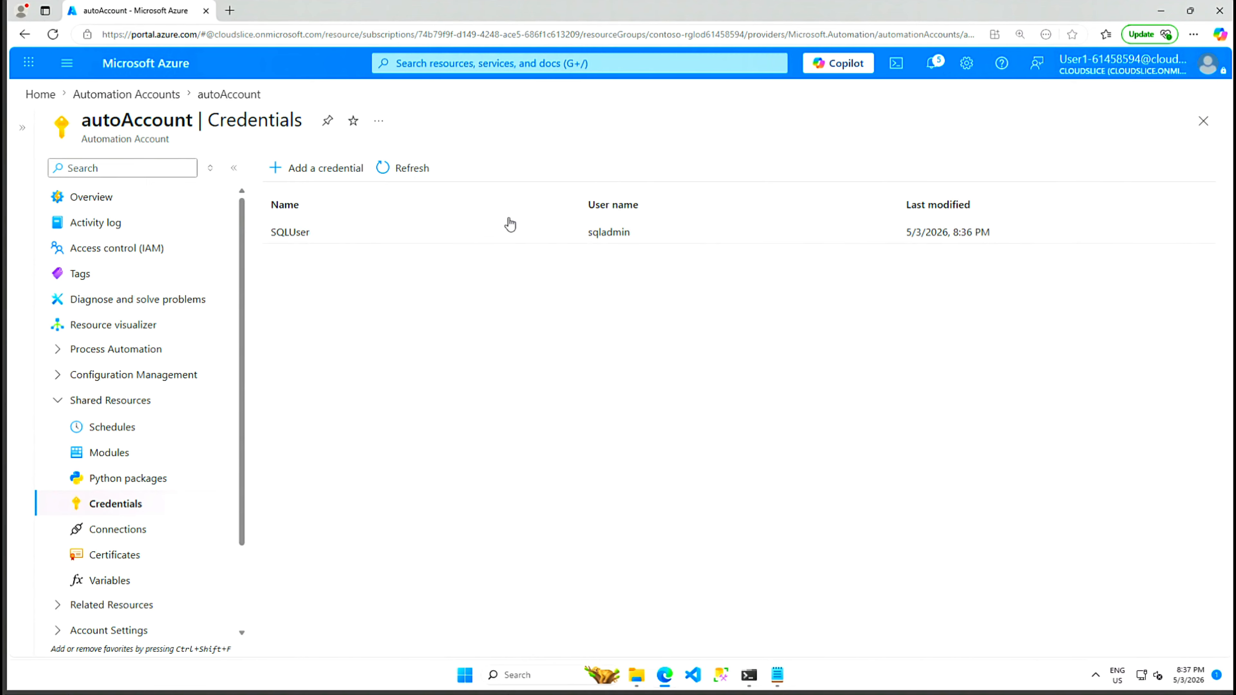
Step: Refresh the credentials list, open the AdventureWorksLT database, and duplicate it into a second tab
left_click(380, 172)
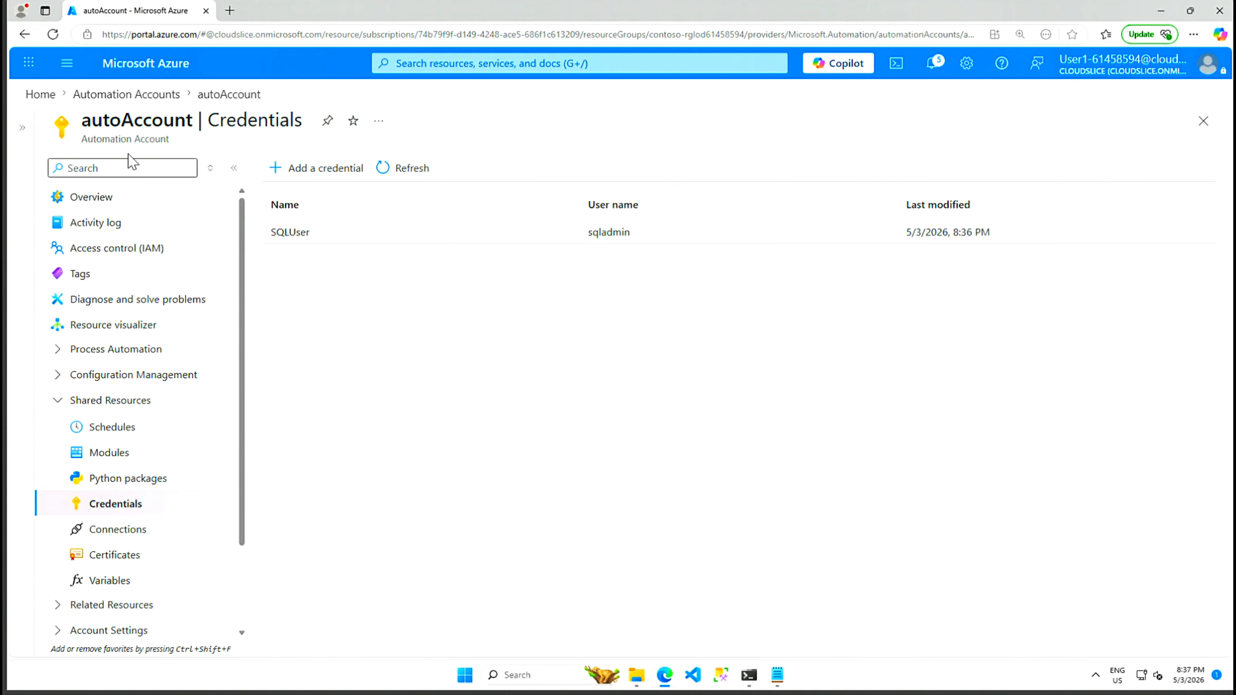
left_click(37, 97)
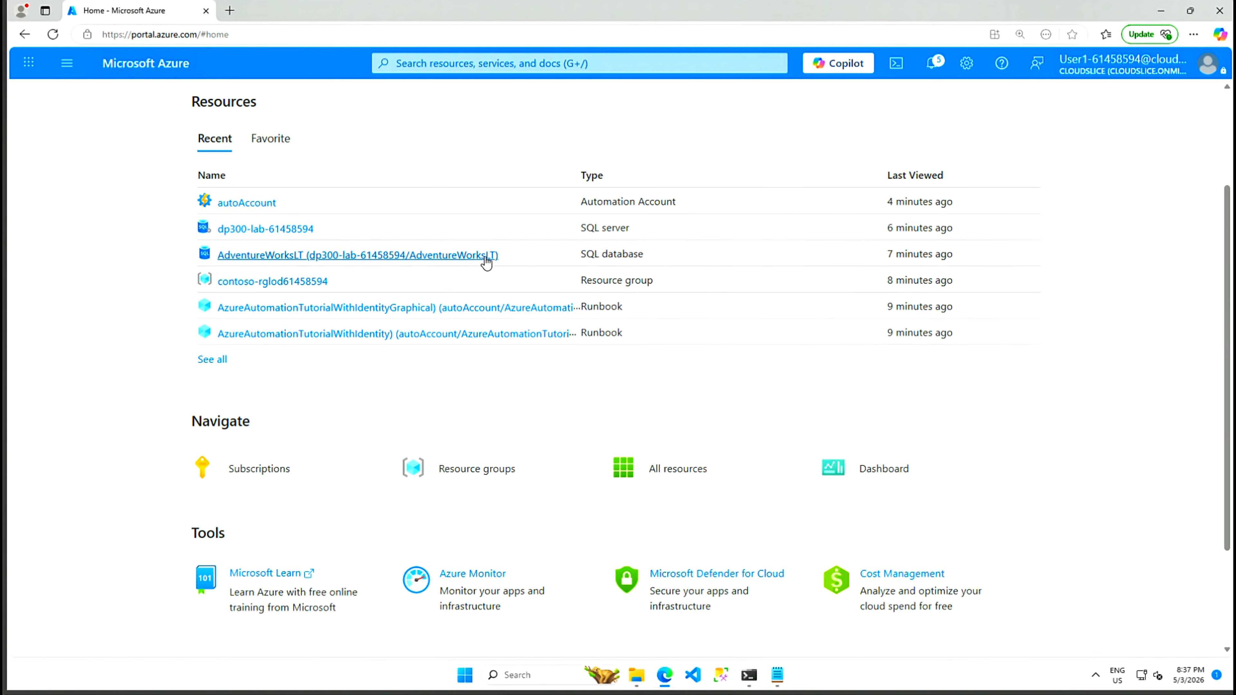
left_click(275, 255)
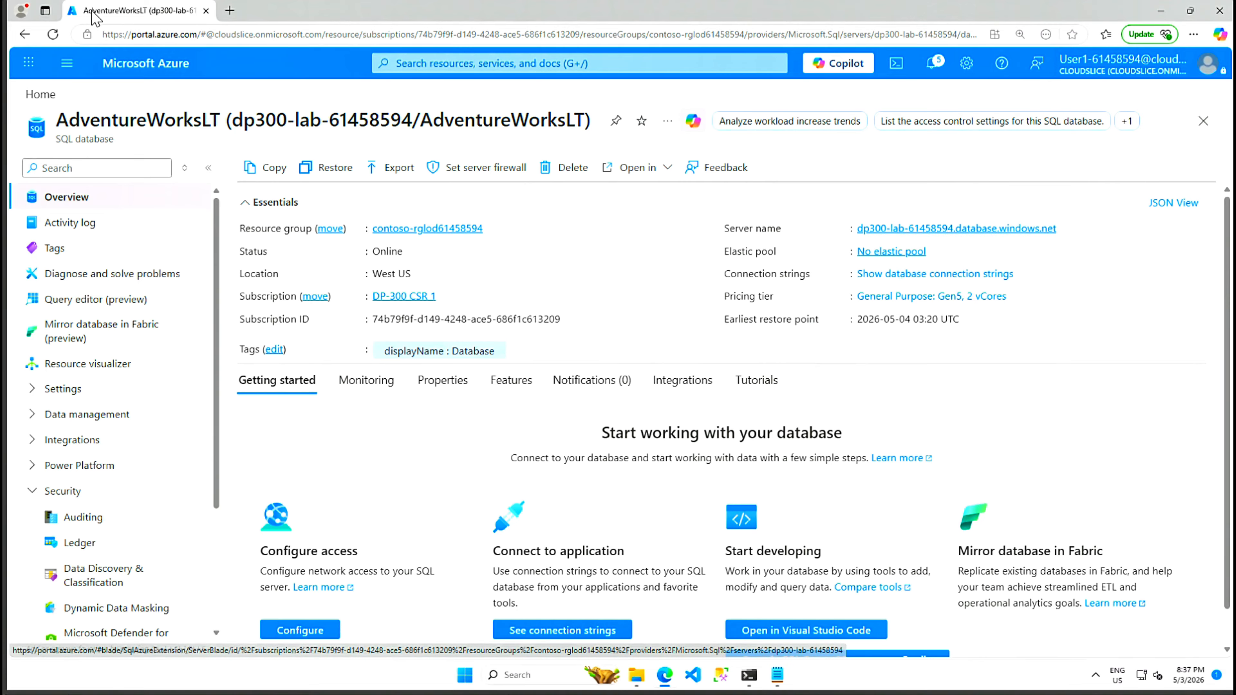
right_click(135, 11)
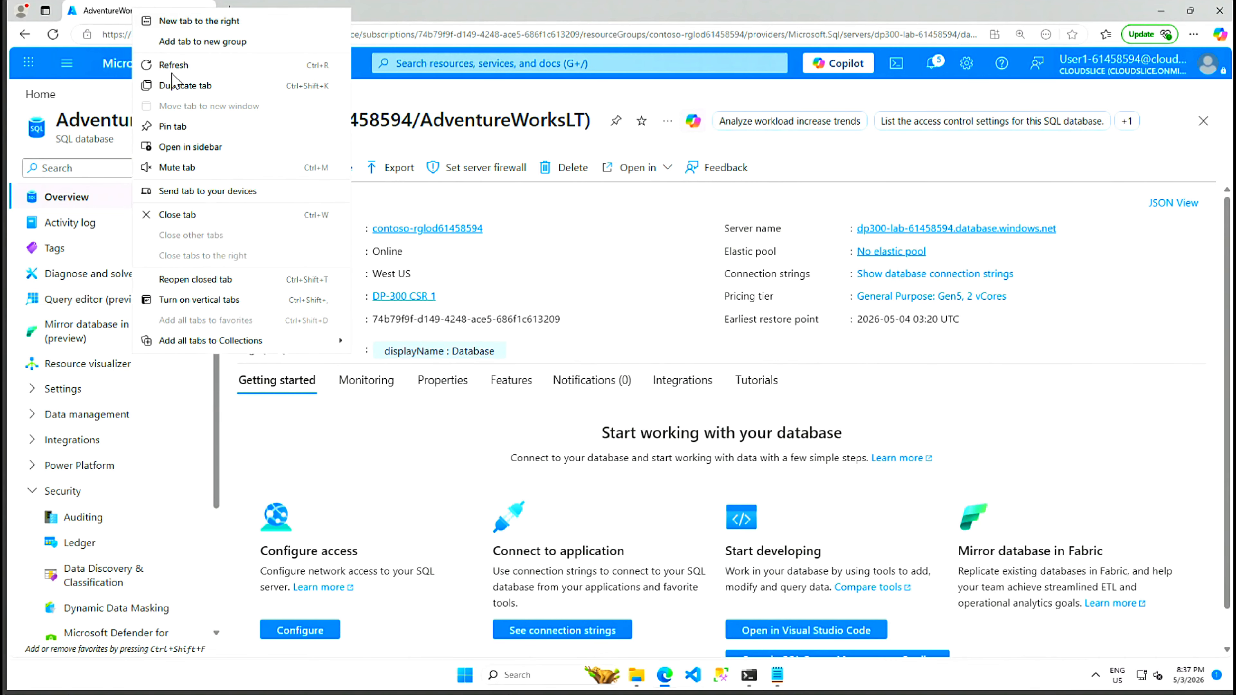
left_click(184, 89)
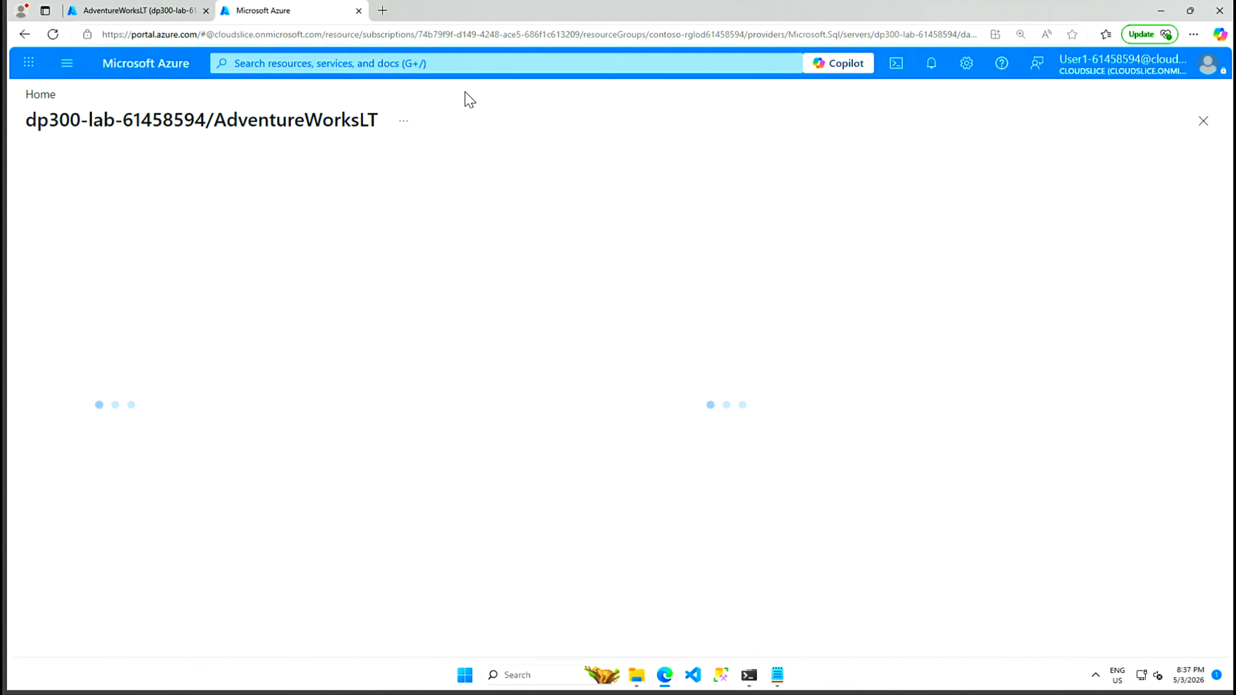
Step: In the new tab, go to autoAccount's Runbooks list via Automation Accounts
left_click(487, 68)
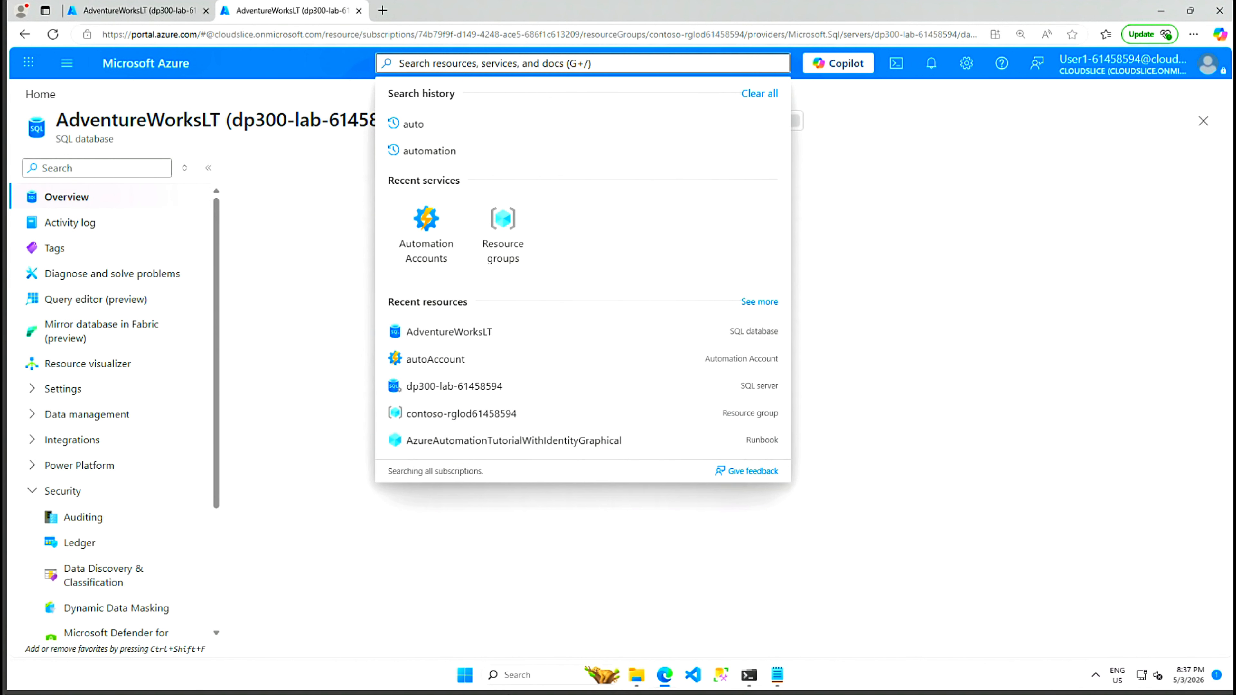
left_click(479, 64)
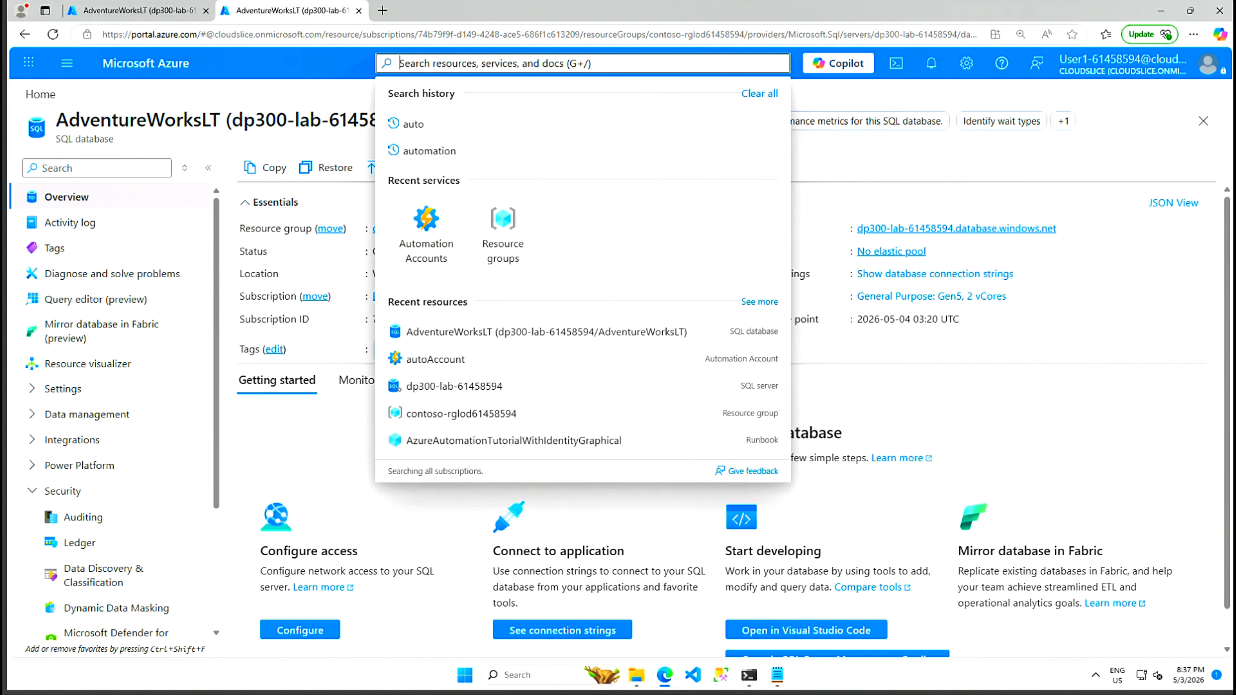
left_click(431, 150)
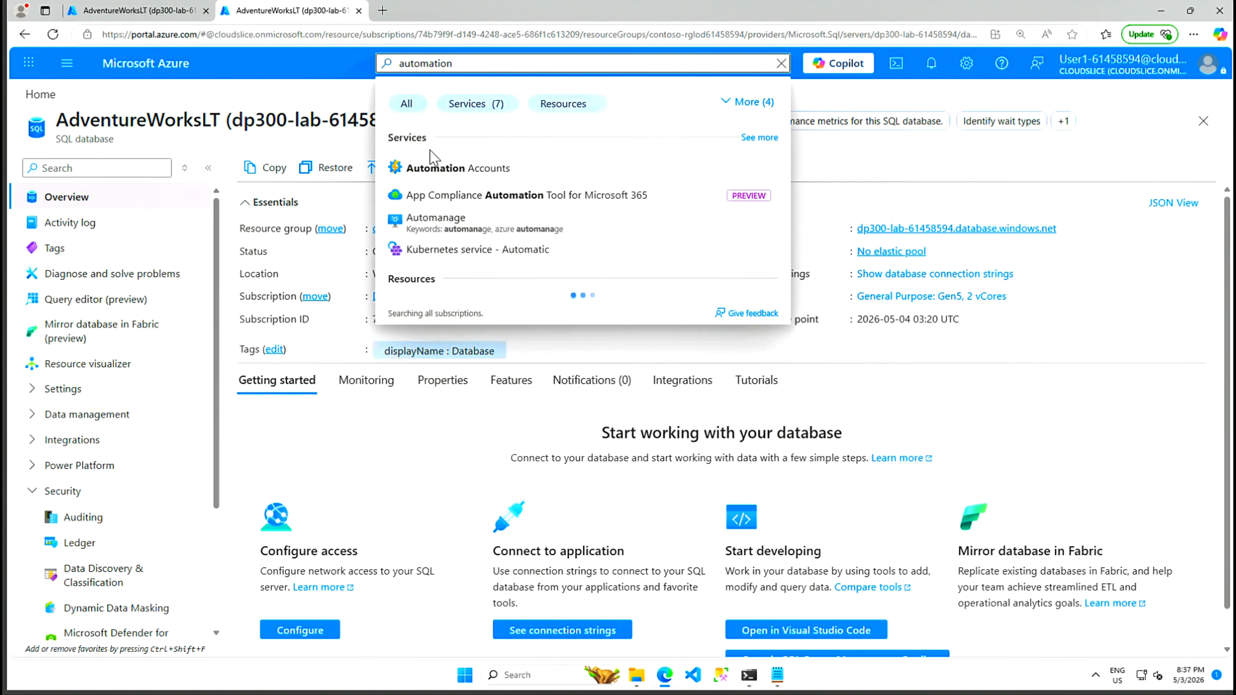
left_click(441, 168)
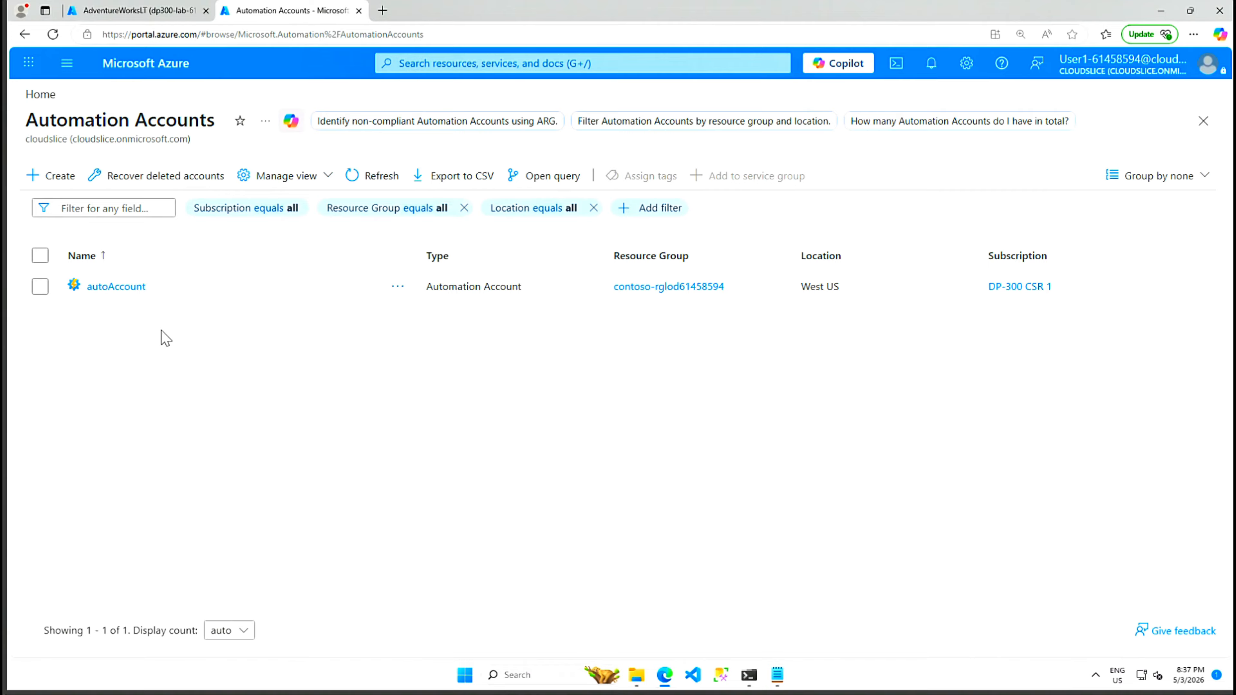
left_click(116, 288)
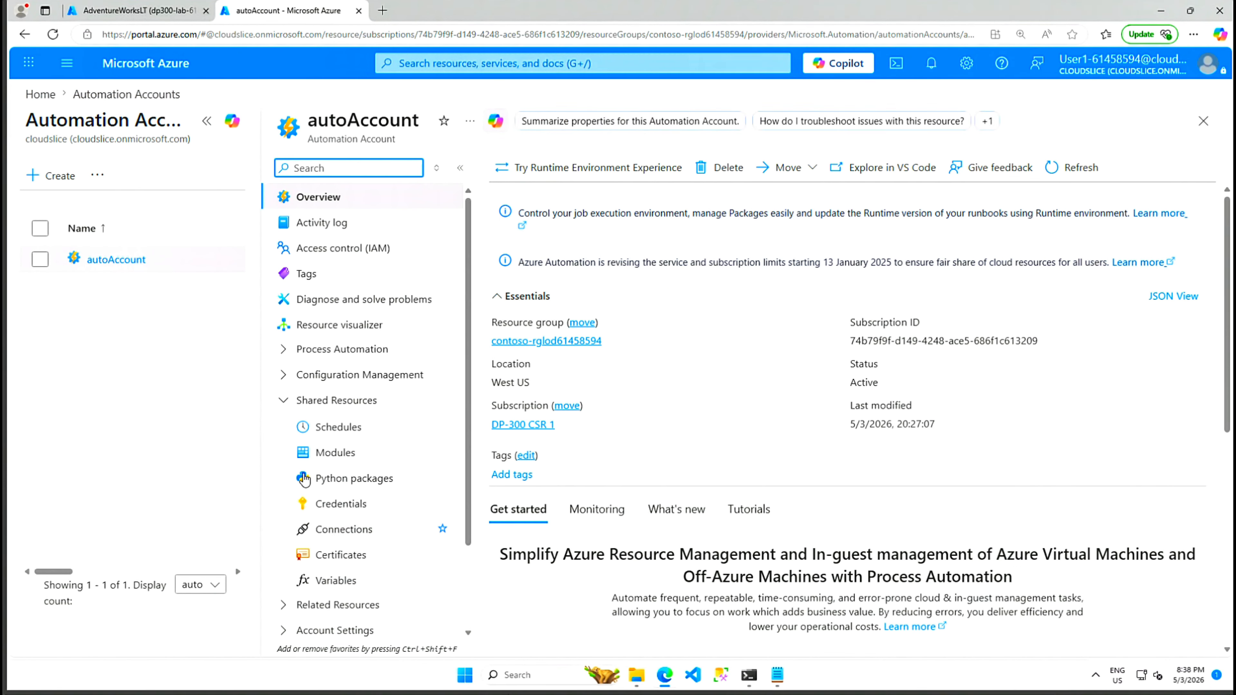
left_click(284, 400)
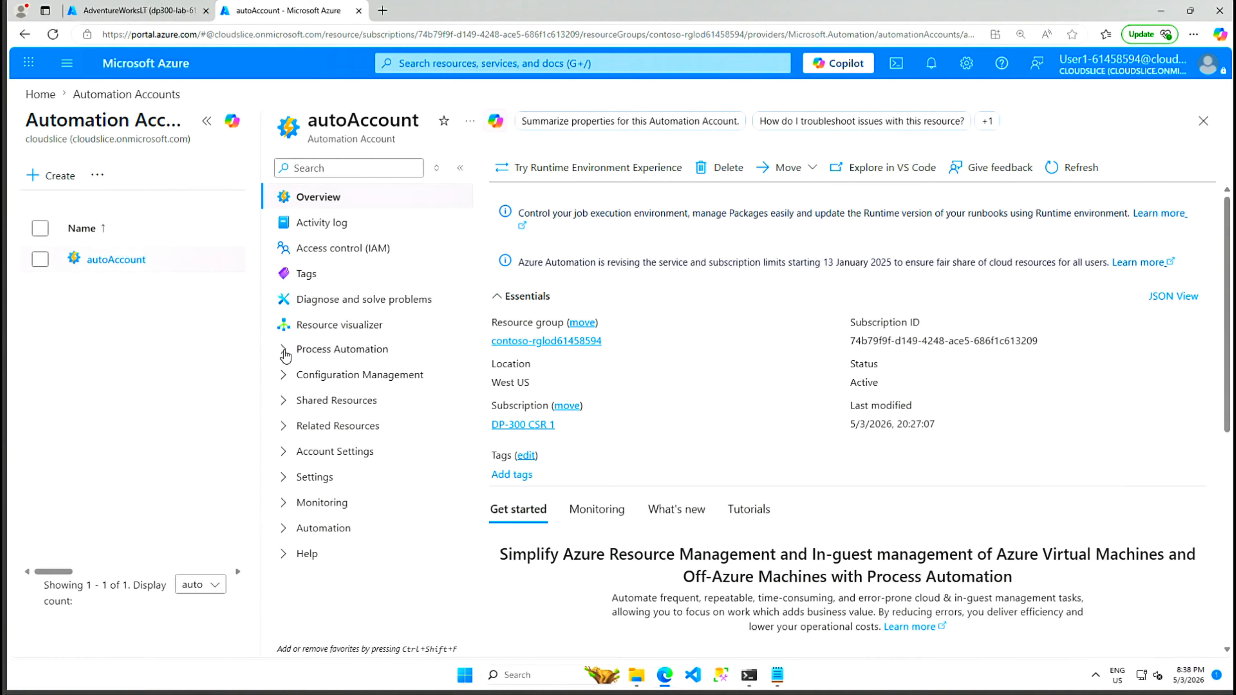
left_click(283, 350)
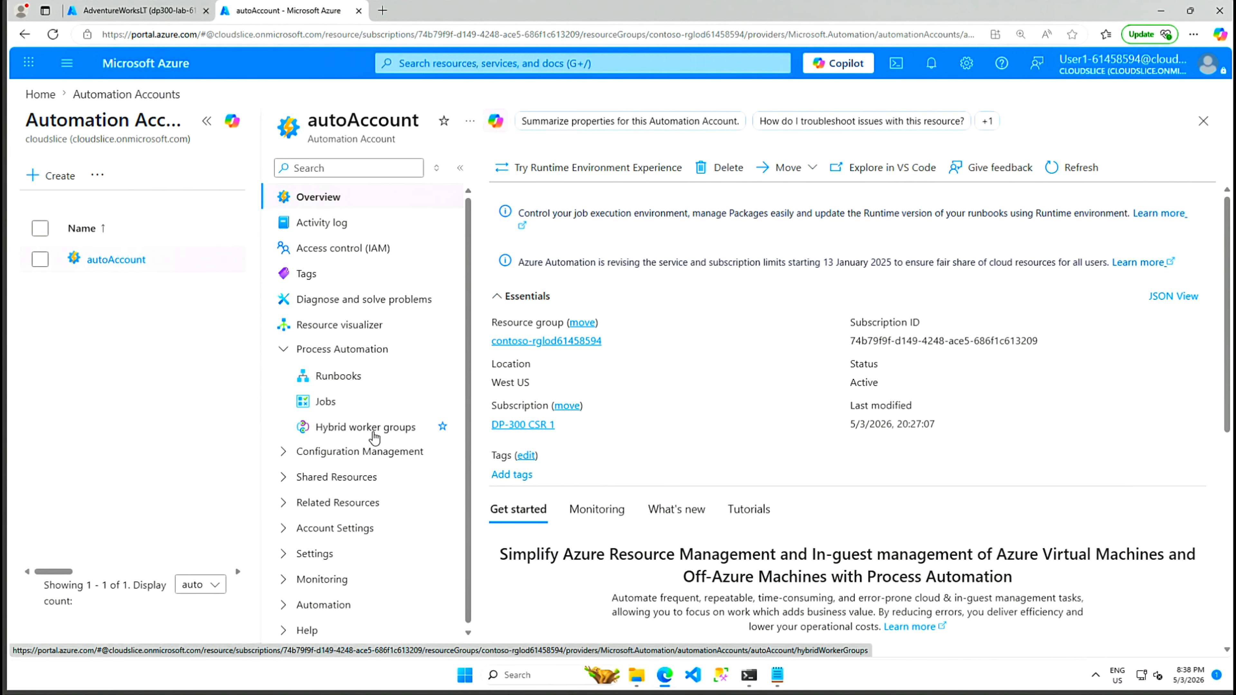
left_click(340, 377)
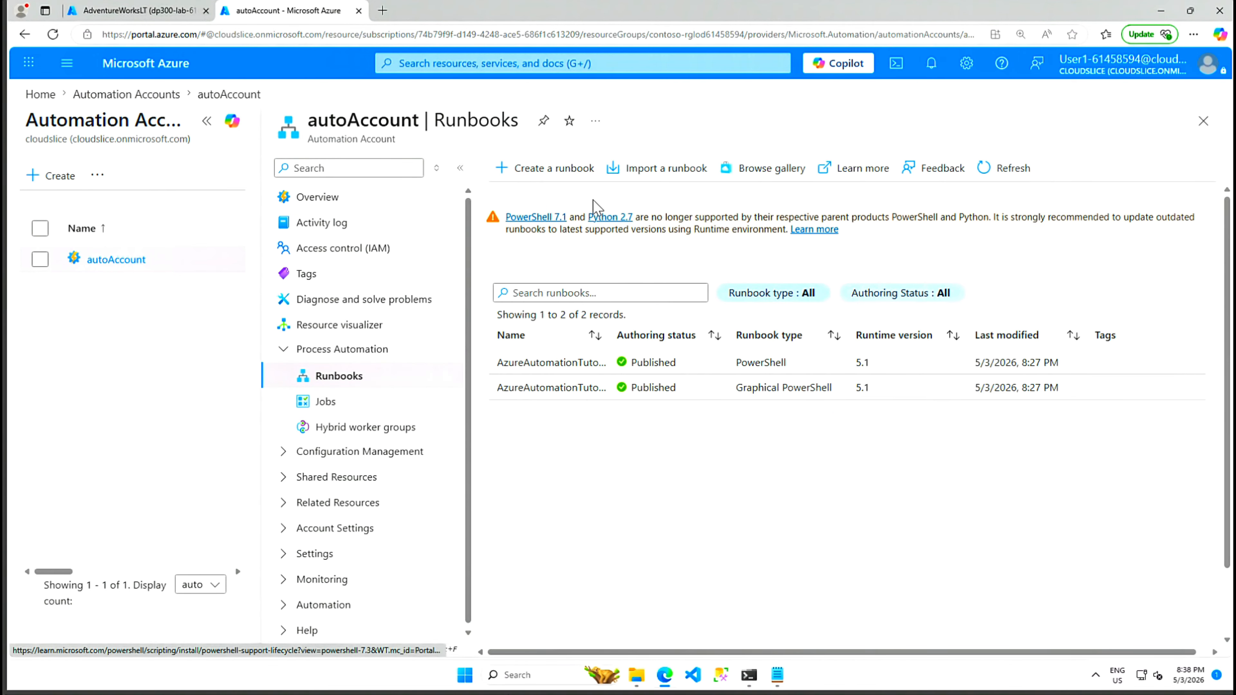
Step: Create a runbook named IndexMaintenance of type PowerShell with runtime version 7.2
left_click(565, 174)
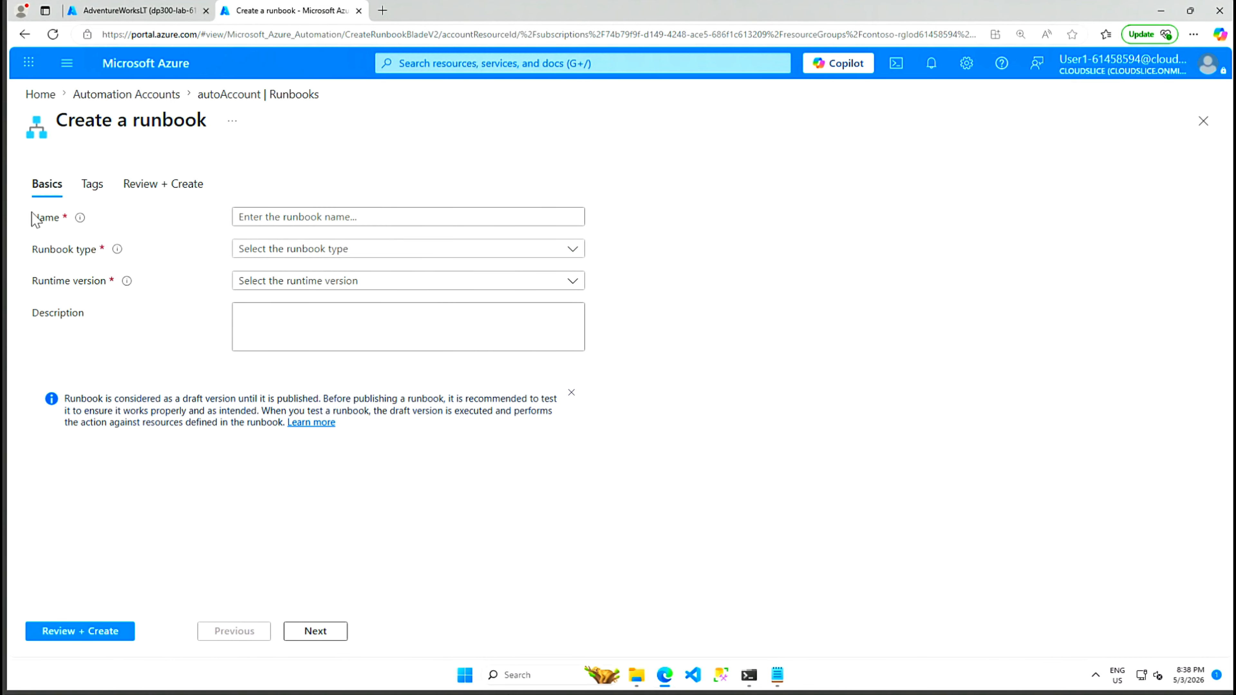
left_click(331, 217)
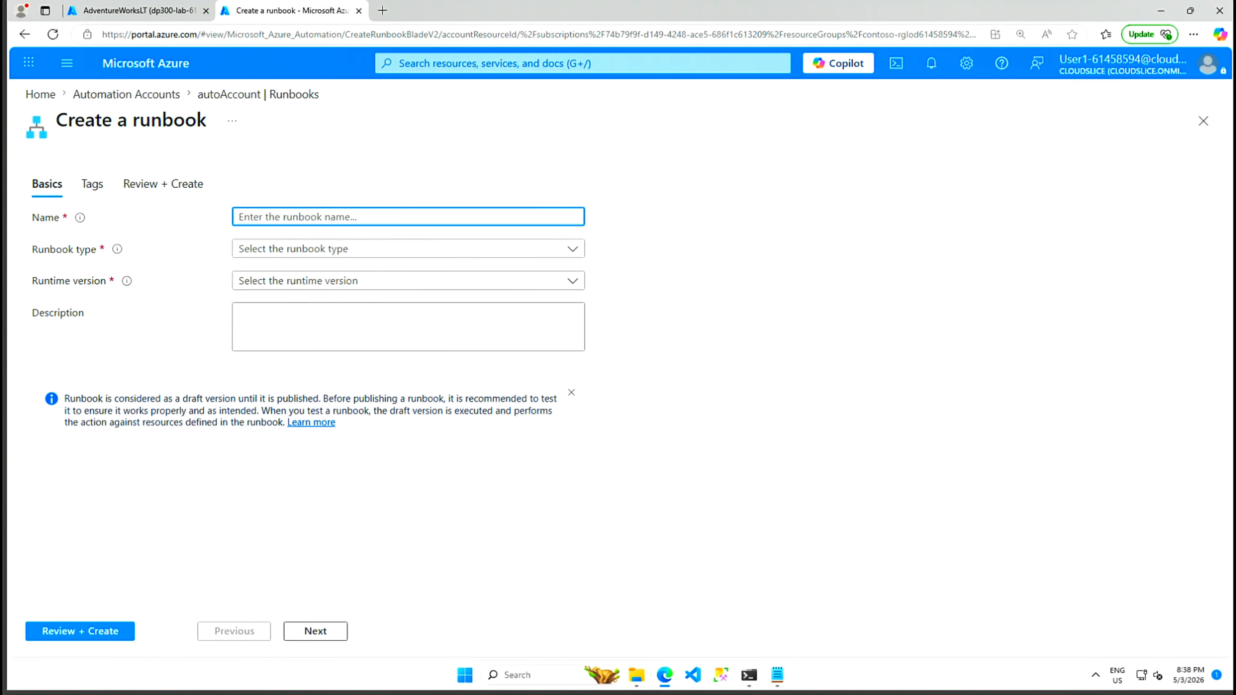
type("IndexMaintenance")
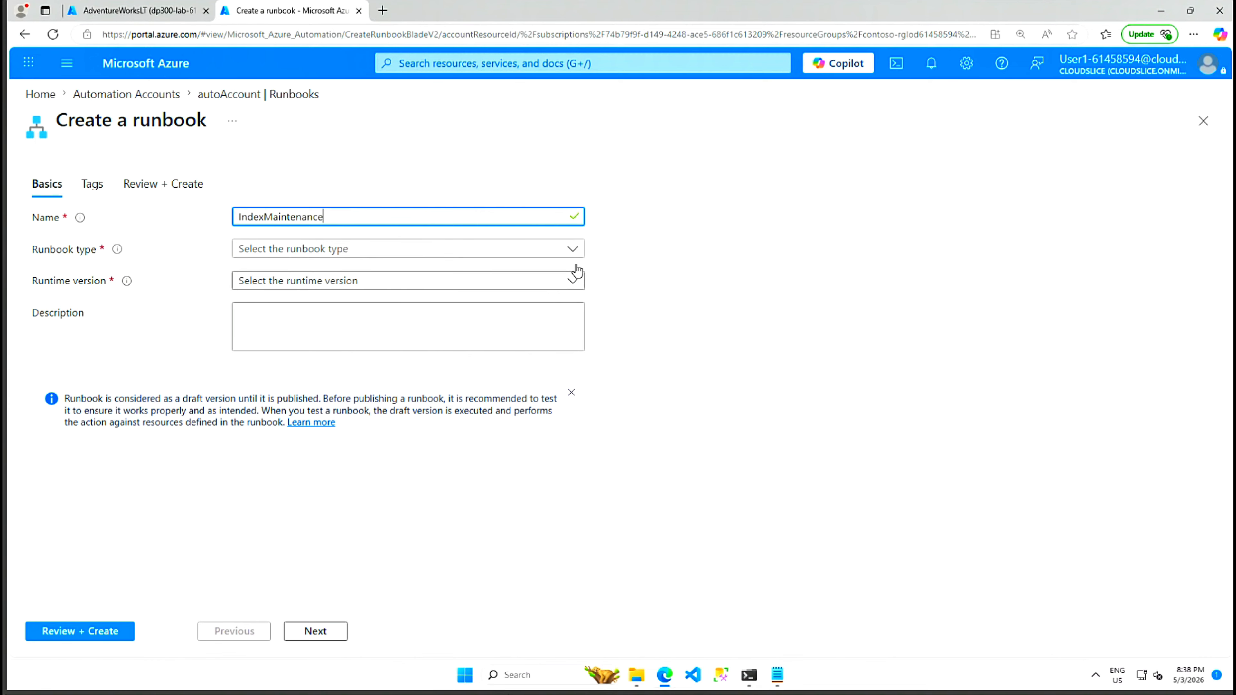
left_click(572, 249)
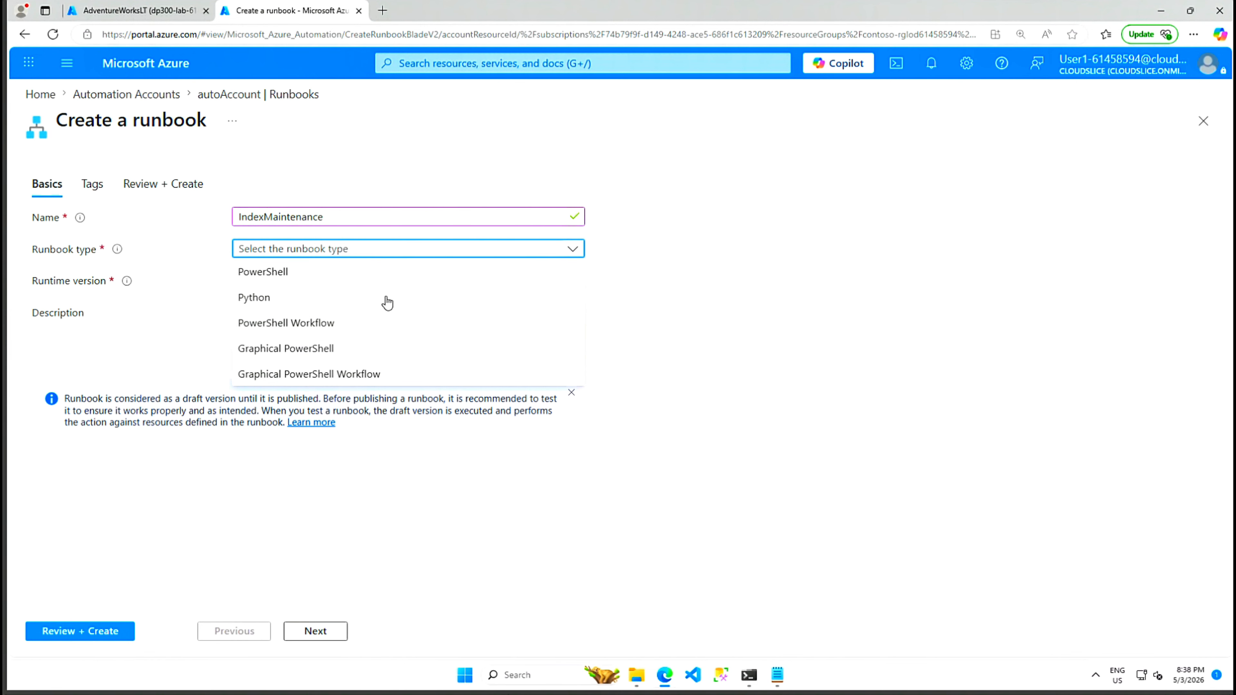
left_click(269, 273)
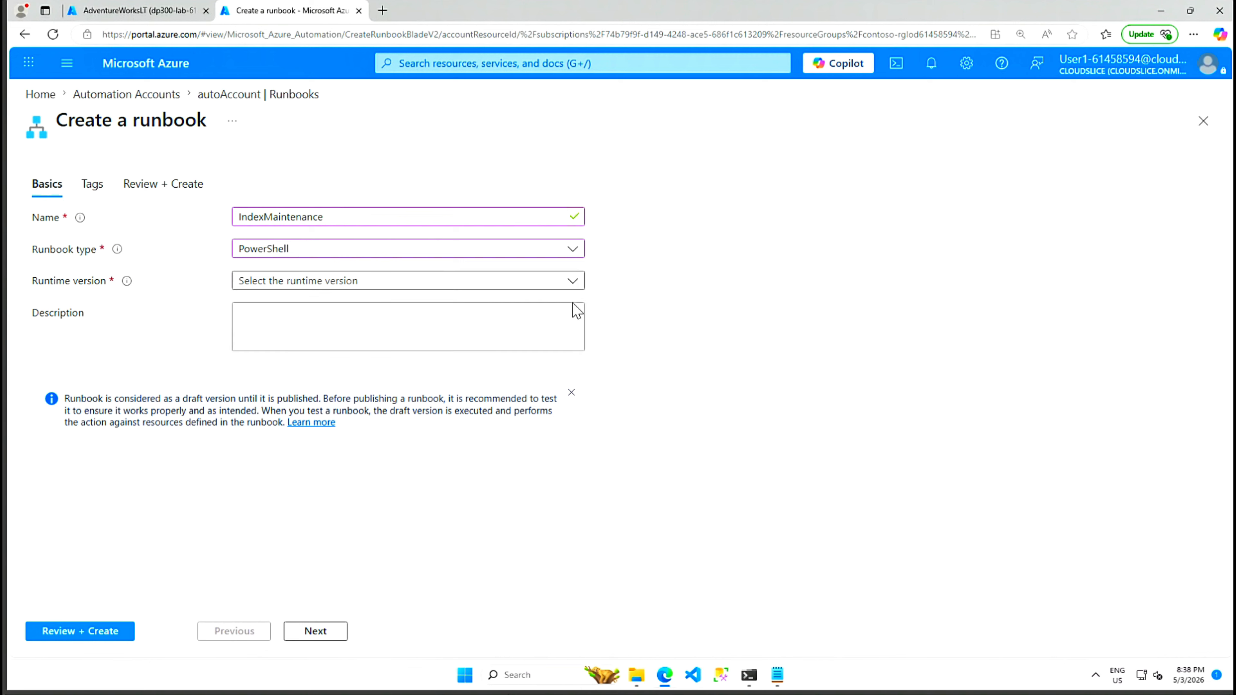
left_click(575, 282)
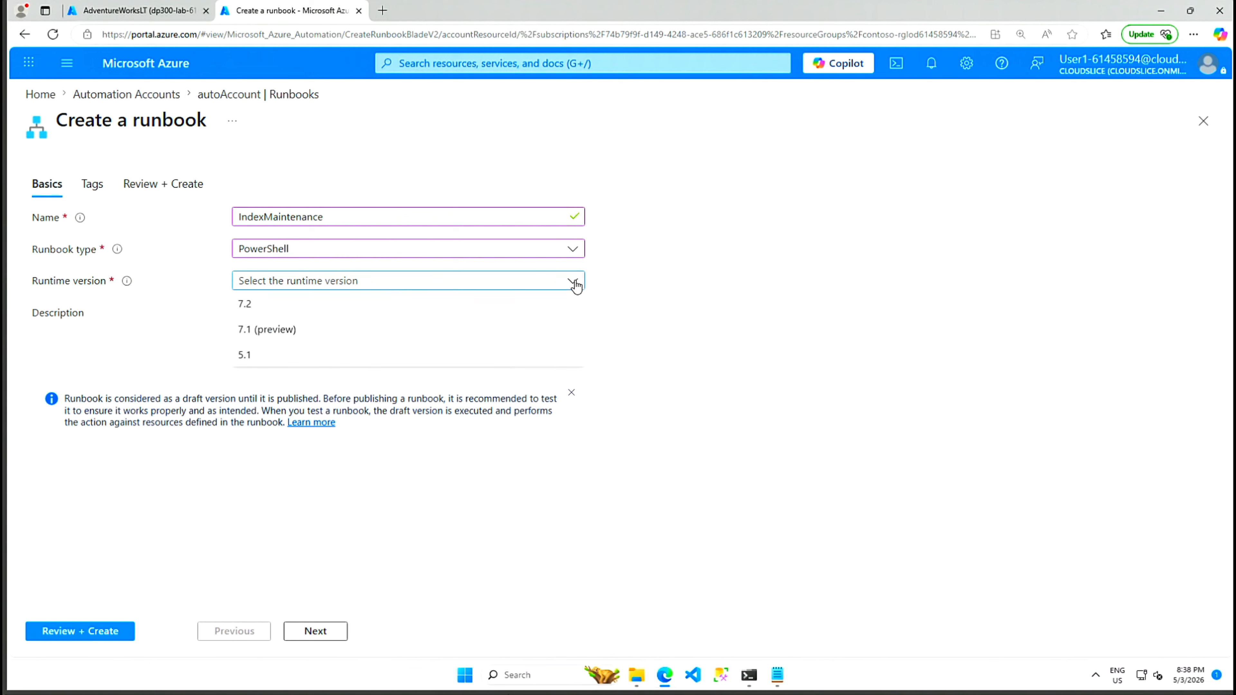
left_click(272, 306)
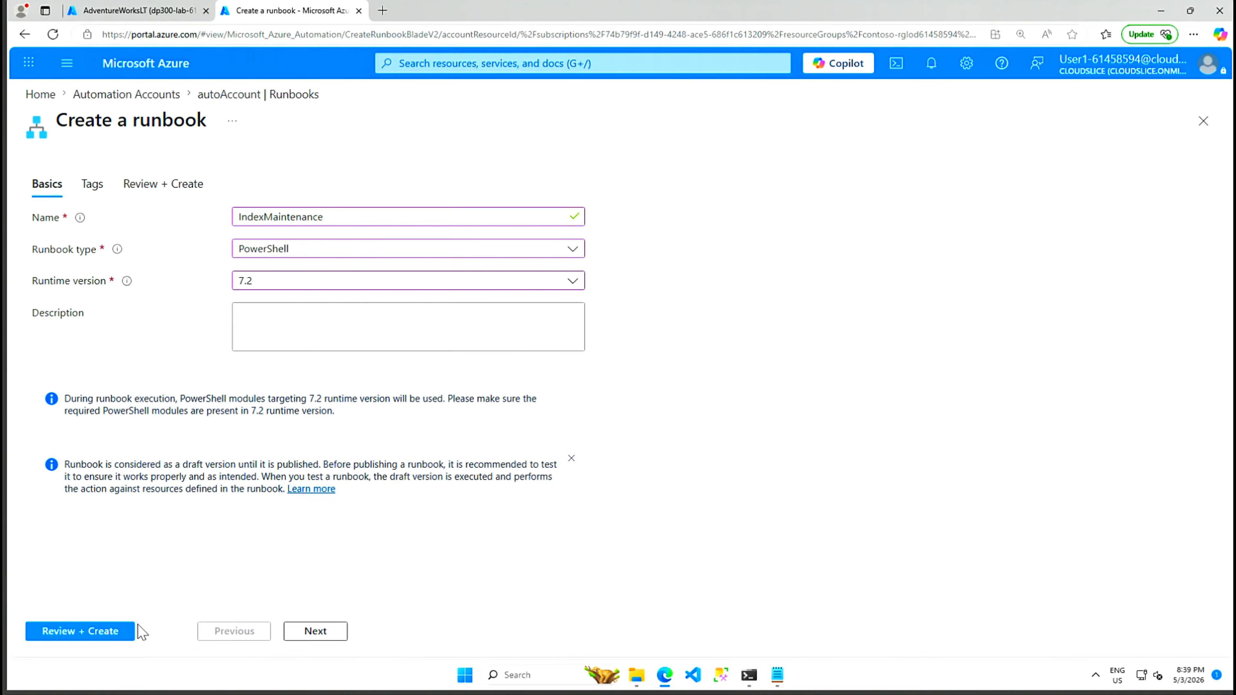
left_click(64, 634)
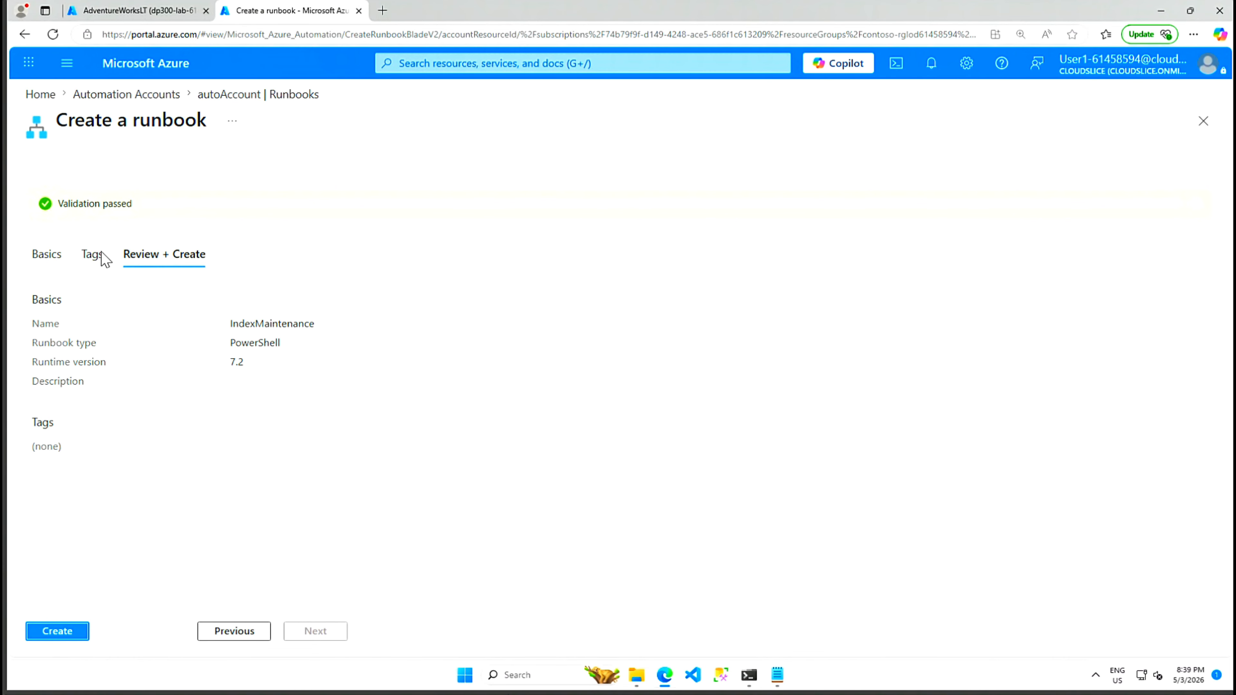
left_click(73, 634)
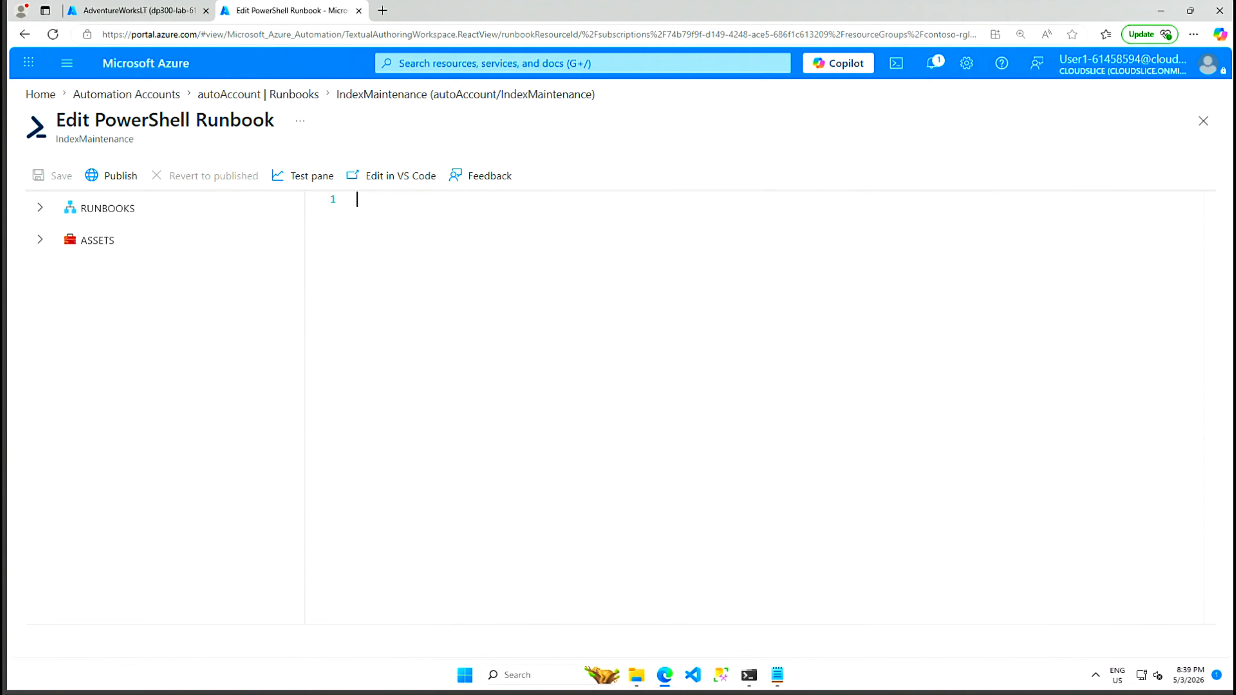
Step: Type the script: server and AdventureWorksLT variables, SQLUser credential, Invoke-Sqlcmd query, Write-Output $SQLOutput
left_click(356, 199)
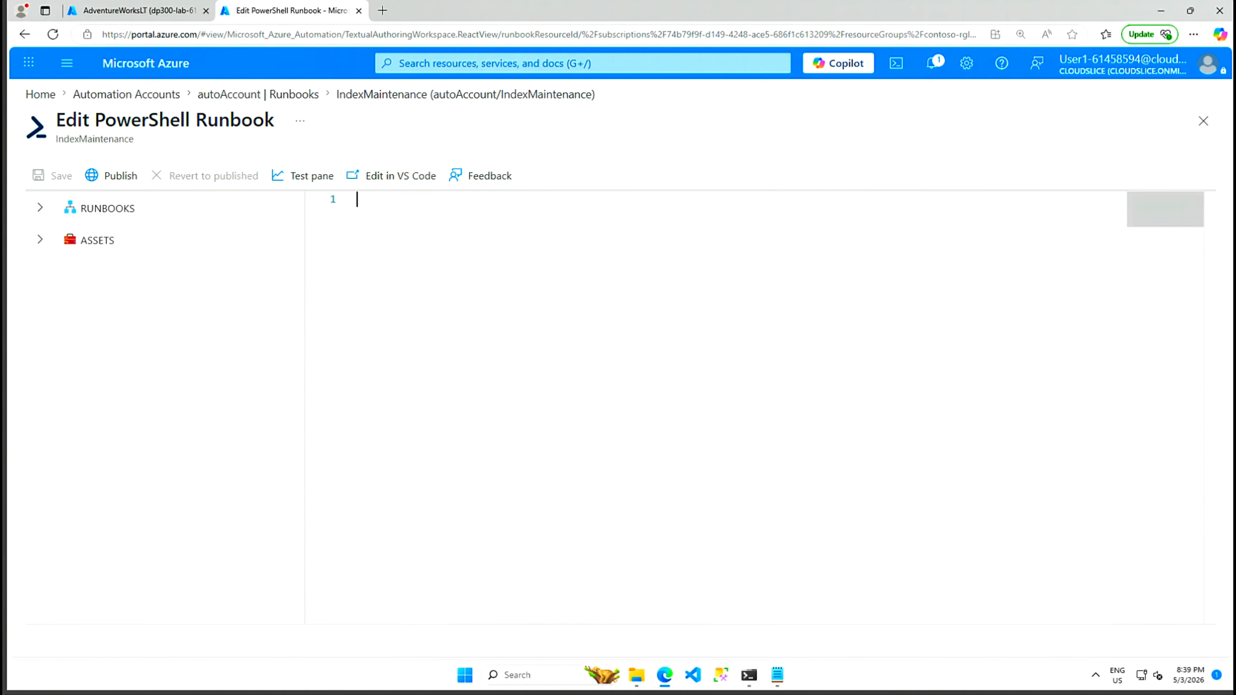
type("$AzureSQLServerName = ''")
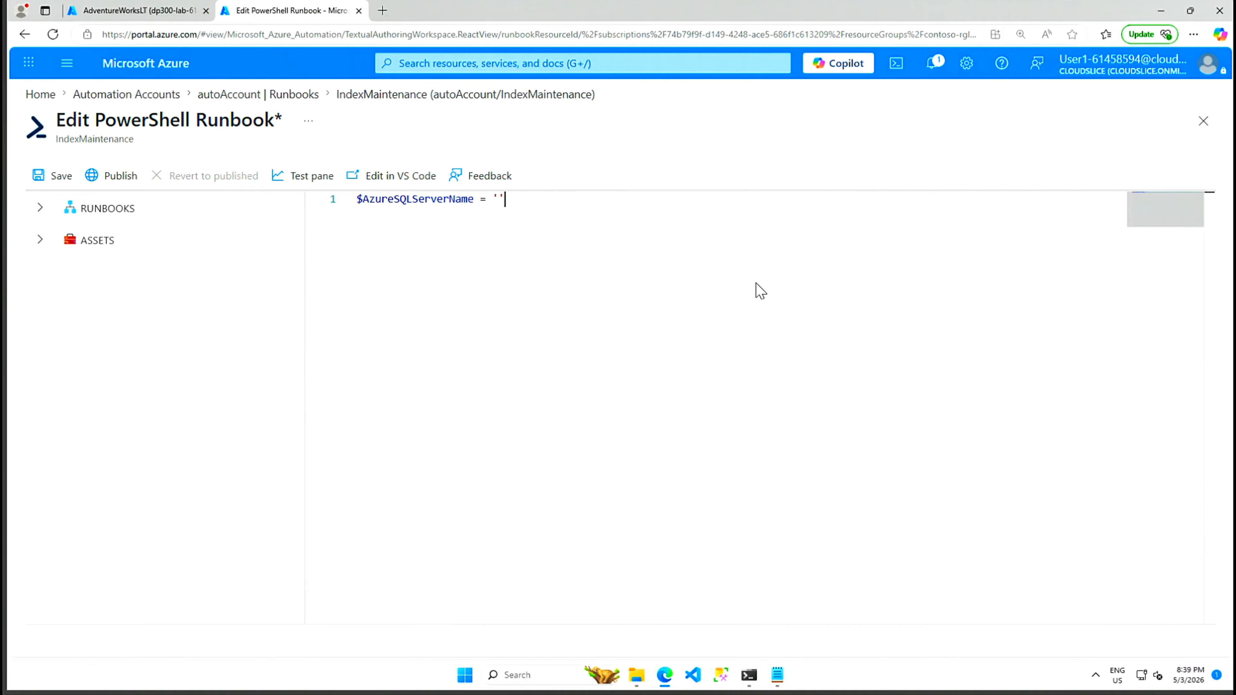
key("Return")
type("$DatabaseName = 'AdventureWorksLT'")
key("Return")
key("Return")
type("$Cred = Get-AutomationPSCredential -Name \"SQLUser\"")
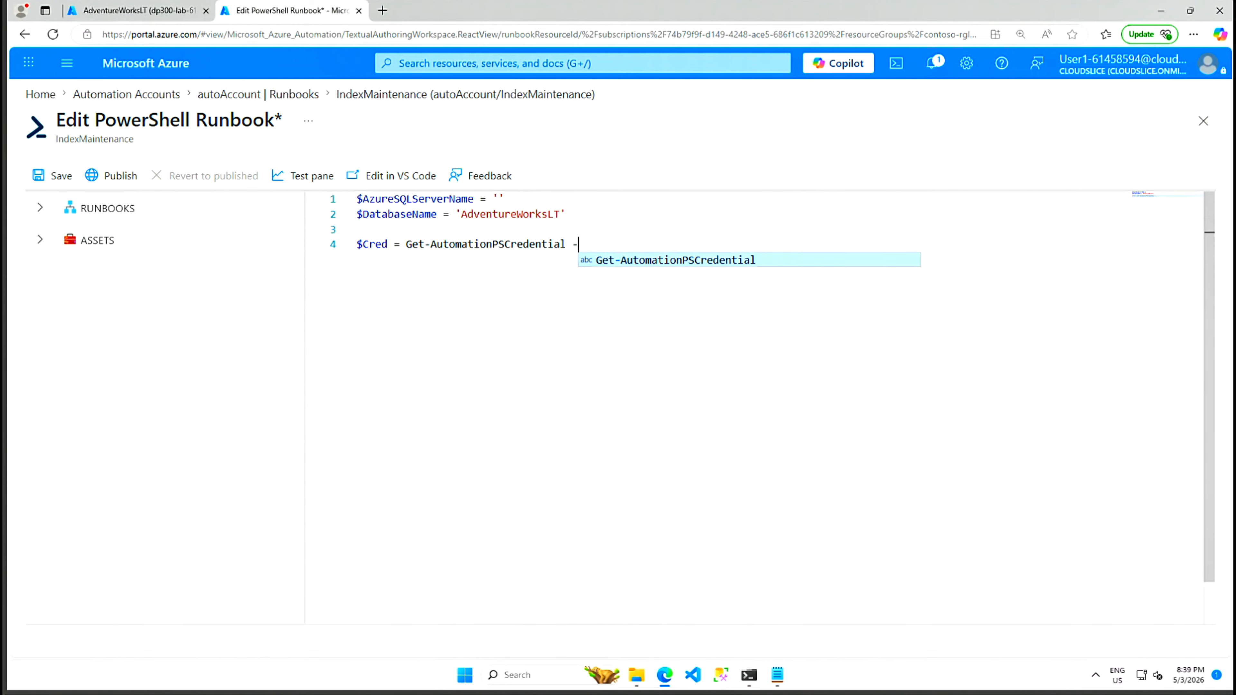
key("Return")
type("$SQLOutput = $(Invoke-Sqlcmd -ServerInstance $AzureSQLSer")
type("verName -UserName $Cred.UserName -Password $Cred.GetNetworkCredential().Password -Da")
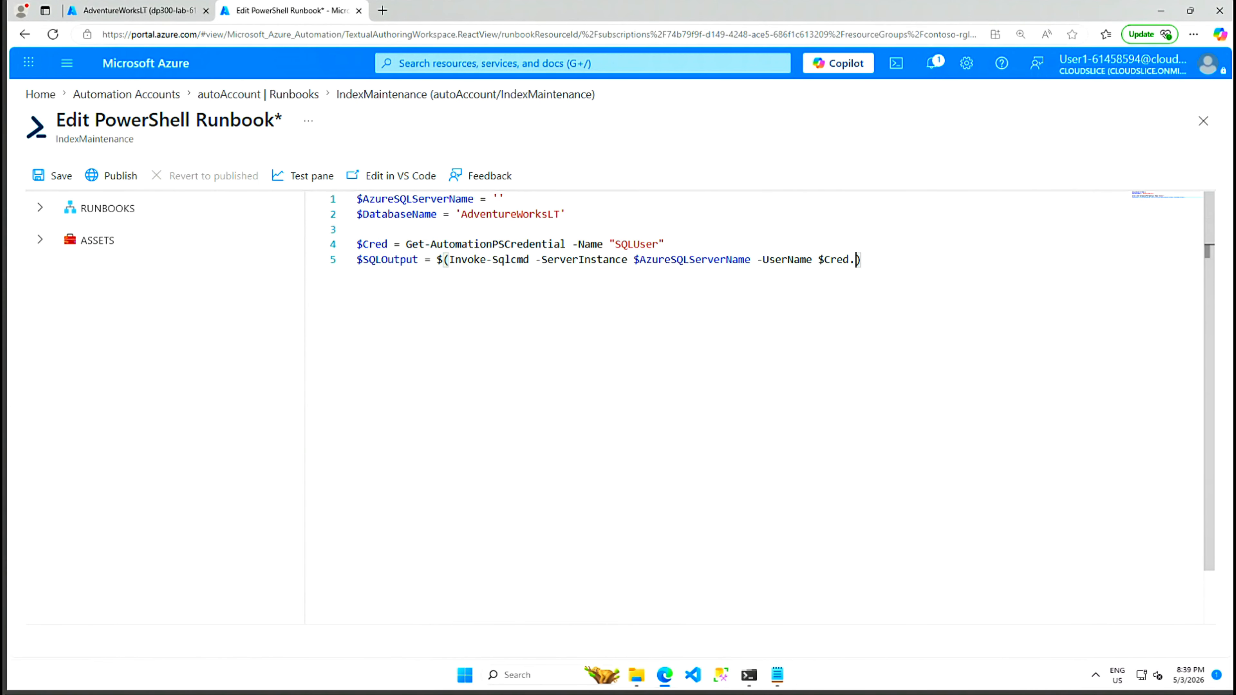
type("tabase $DatabaseName -Query \"EXEC dbo.usp_AdaptiveIndexDefrag\" -Verbose) 4>&1")
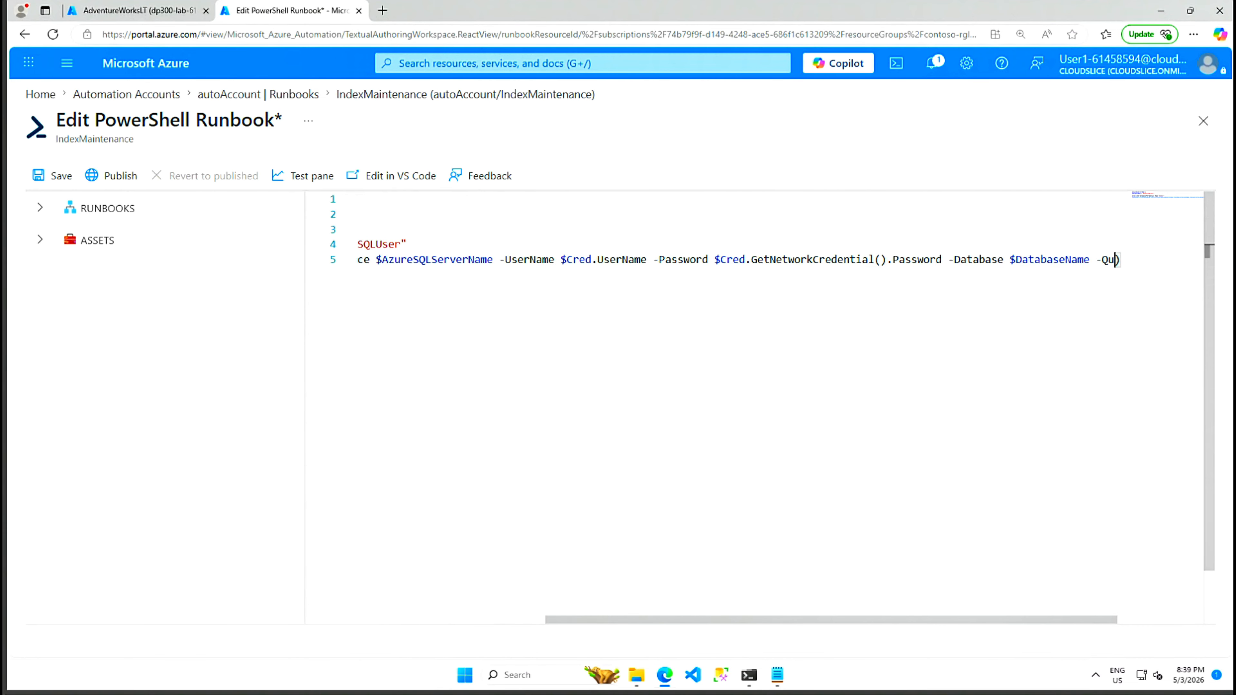
key("Return")
key("Return")
type("Write-Output $SQLOutput")
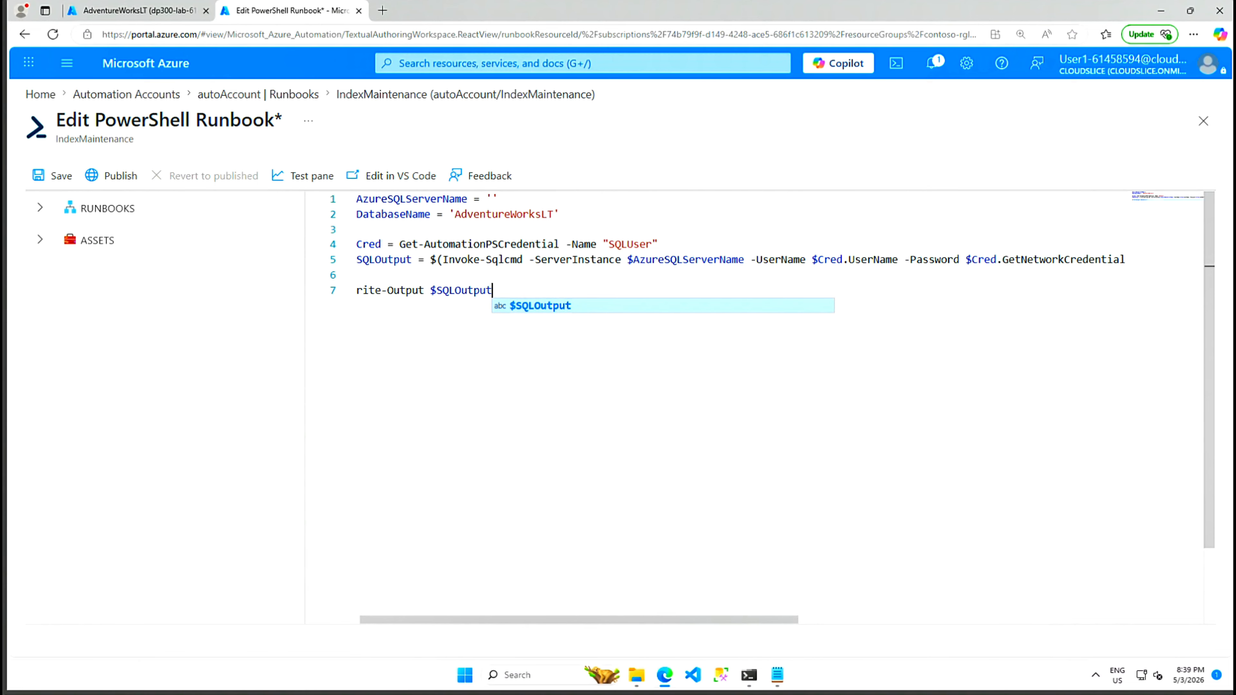
Step: Review the script lines and place the cursor between the empty quotes on line 1
left_click(561, 215)
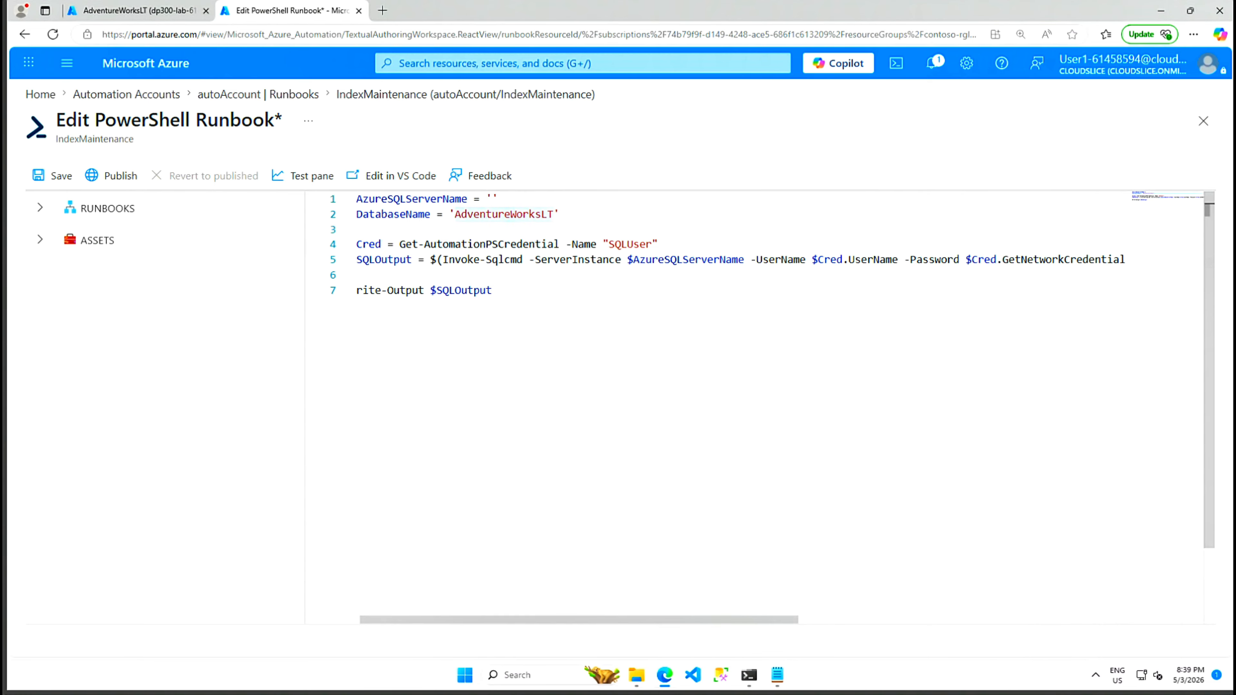
left_click(628, 244)
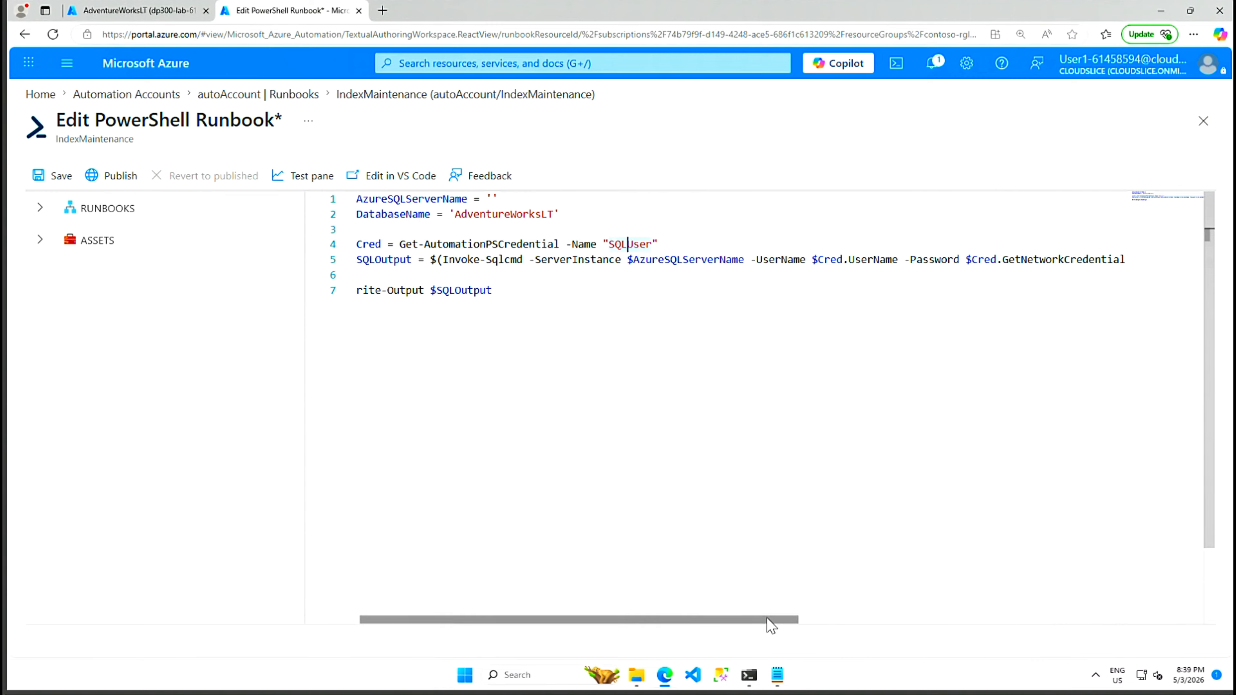
left_click_drag(806, 619, 1134, 619)
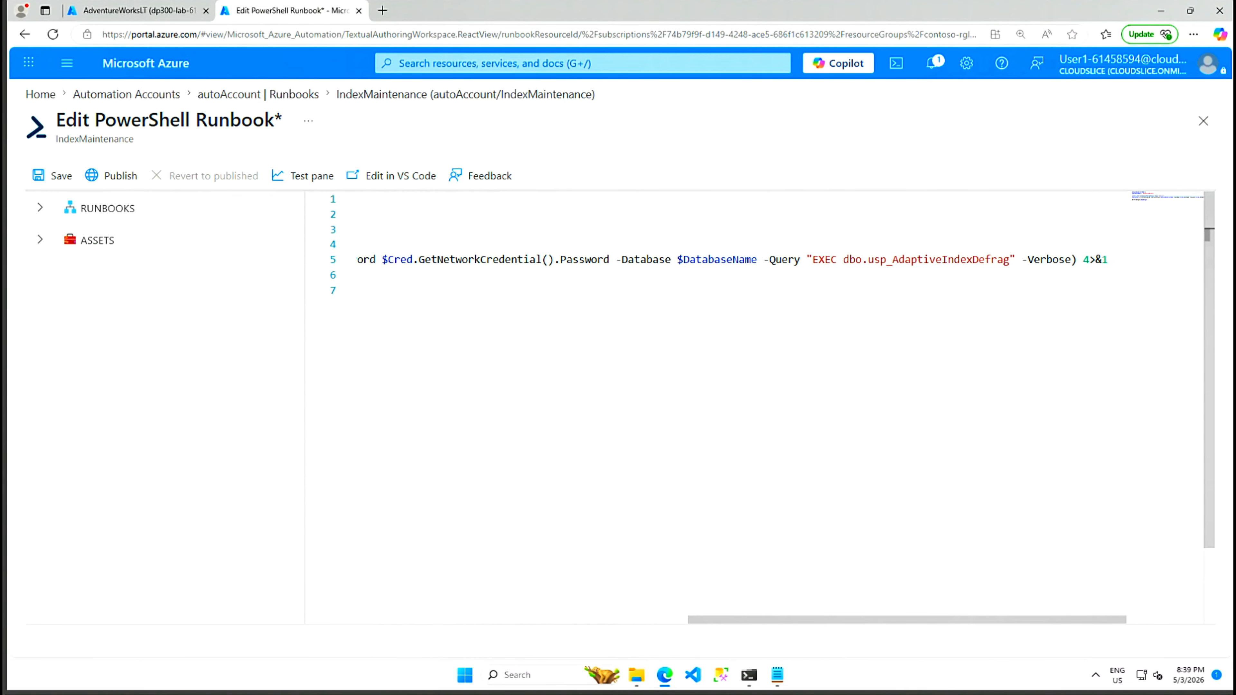
left_click(923, 259)
left_click_drag(839, 624, 370, 627)
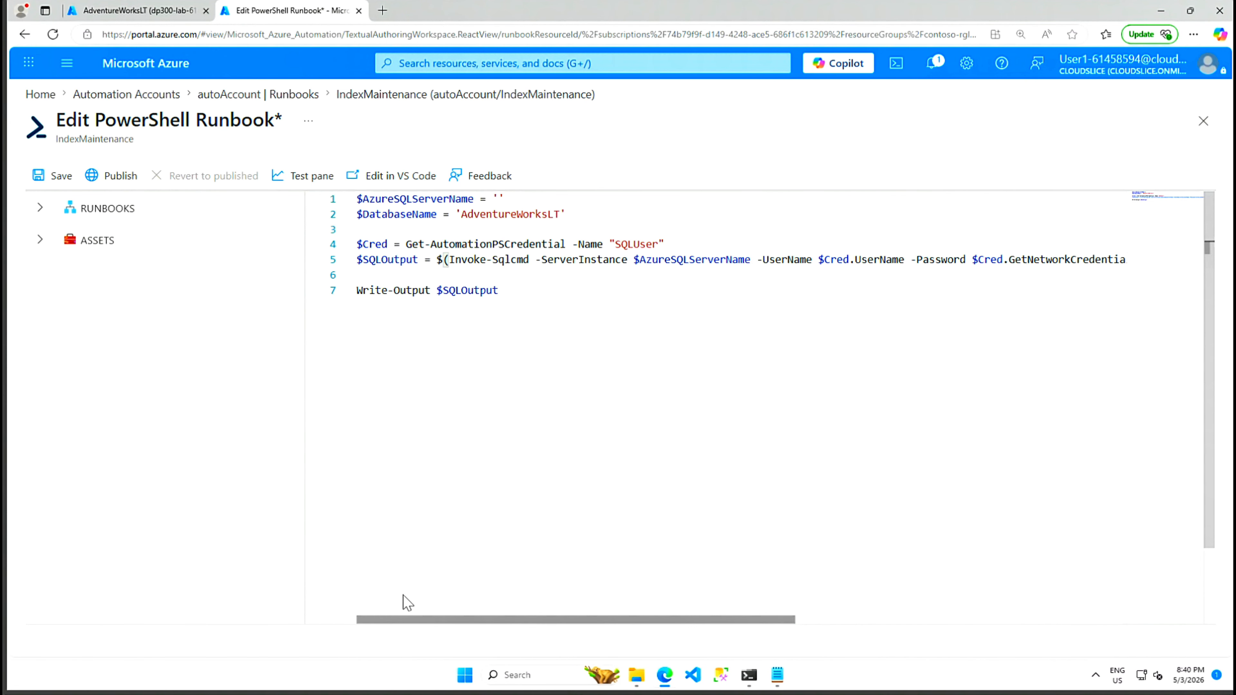
left_click(498, 198)
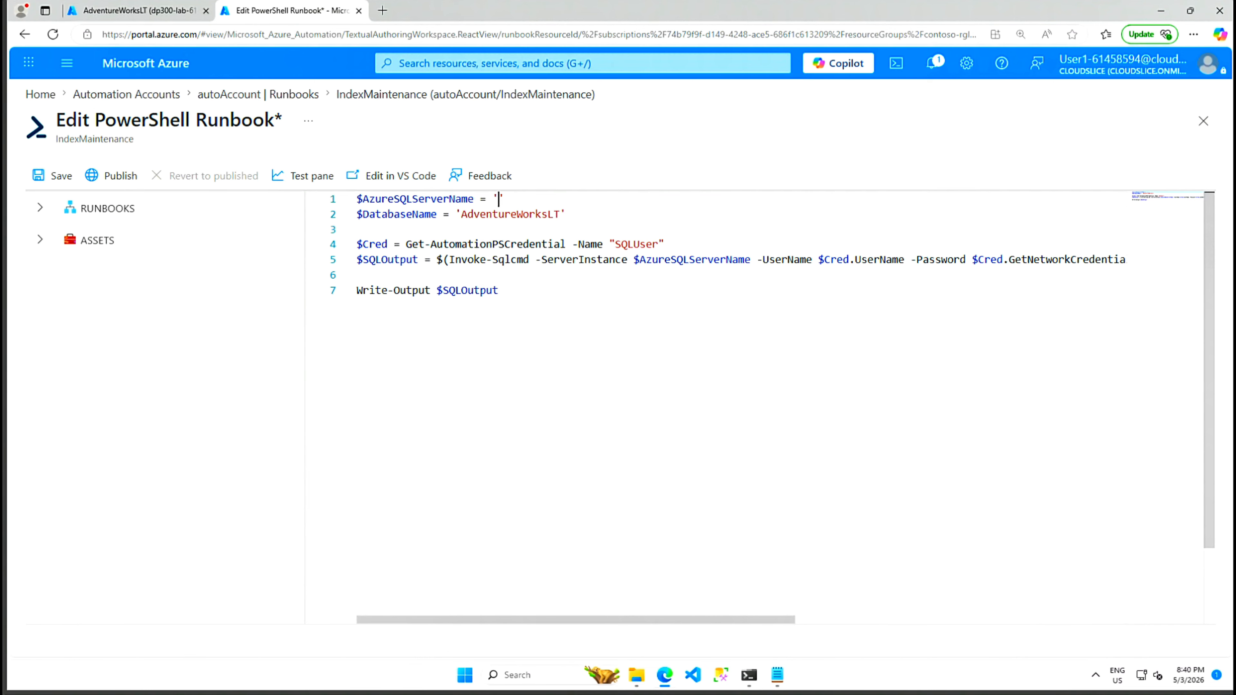
Step: Paste server name dp300-lab-61458594.database.windows.net into line 1, save, and start publishing
left_click(111, 14)
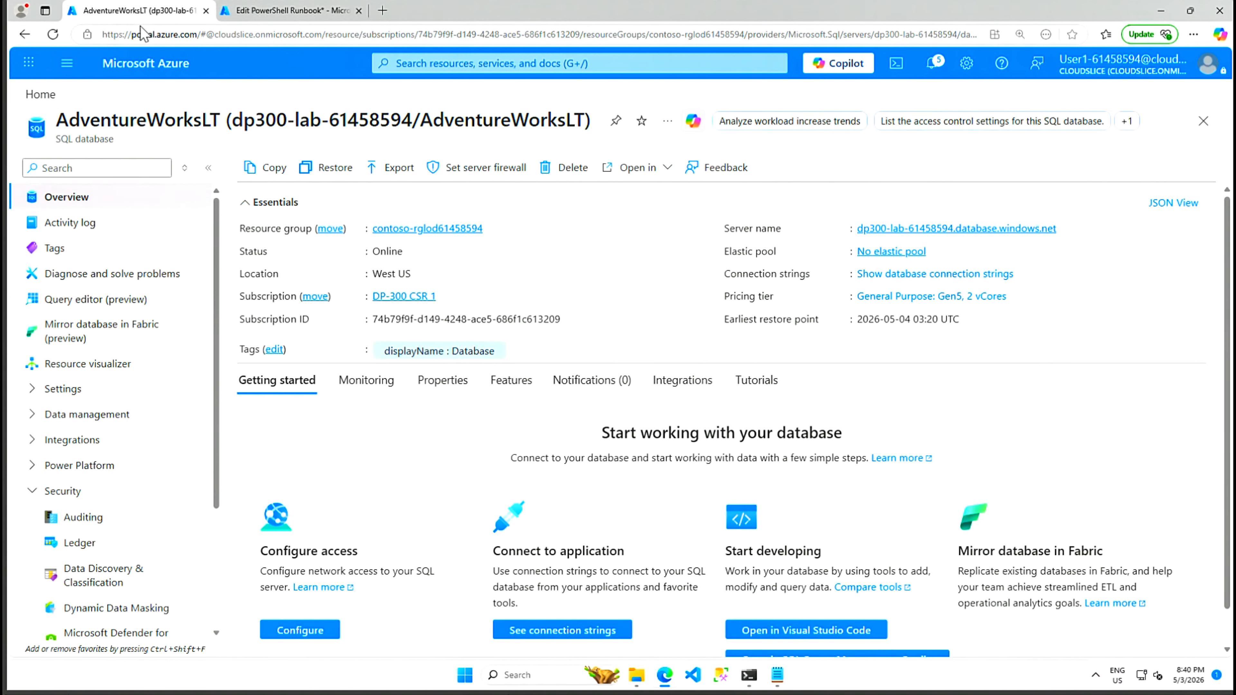
left_click(1065, 228)
left_click(286, 11)
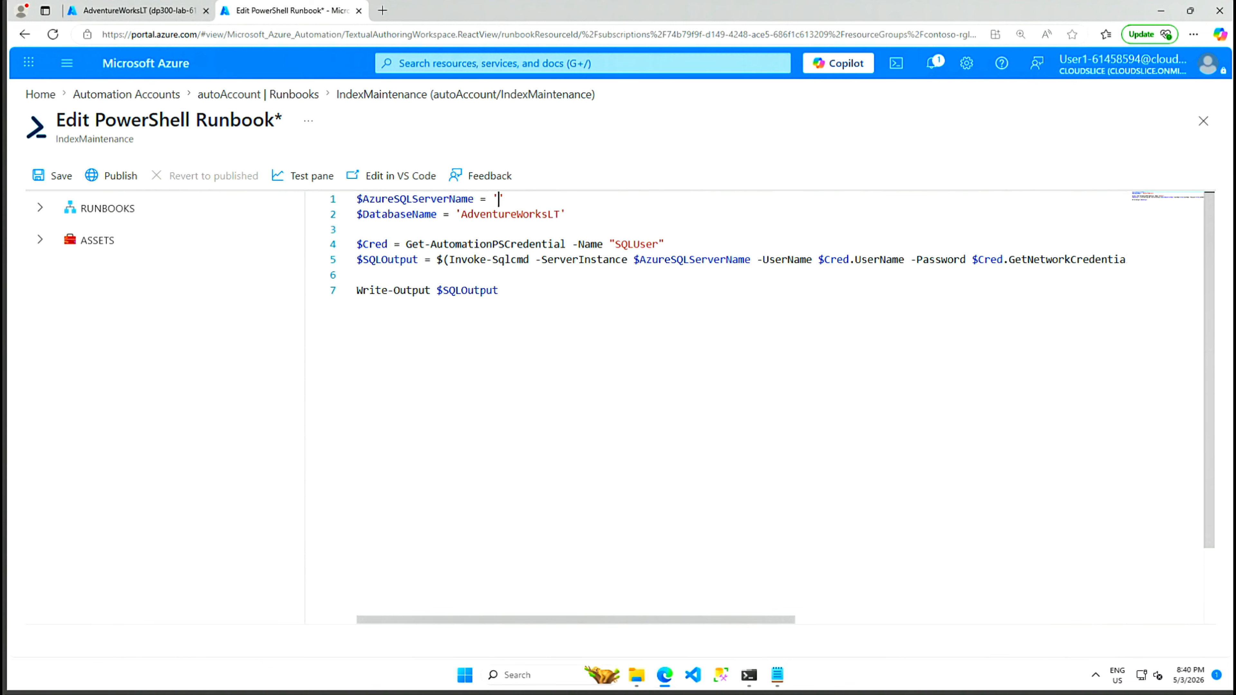
key("ctrl+v")
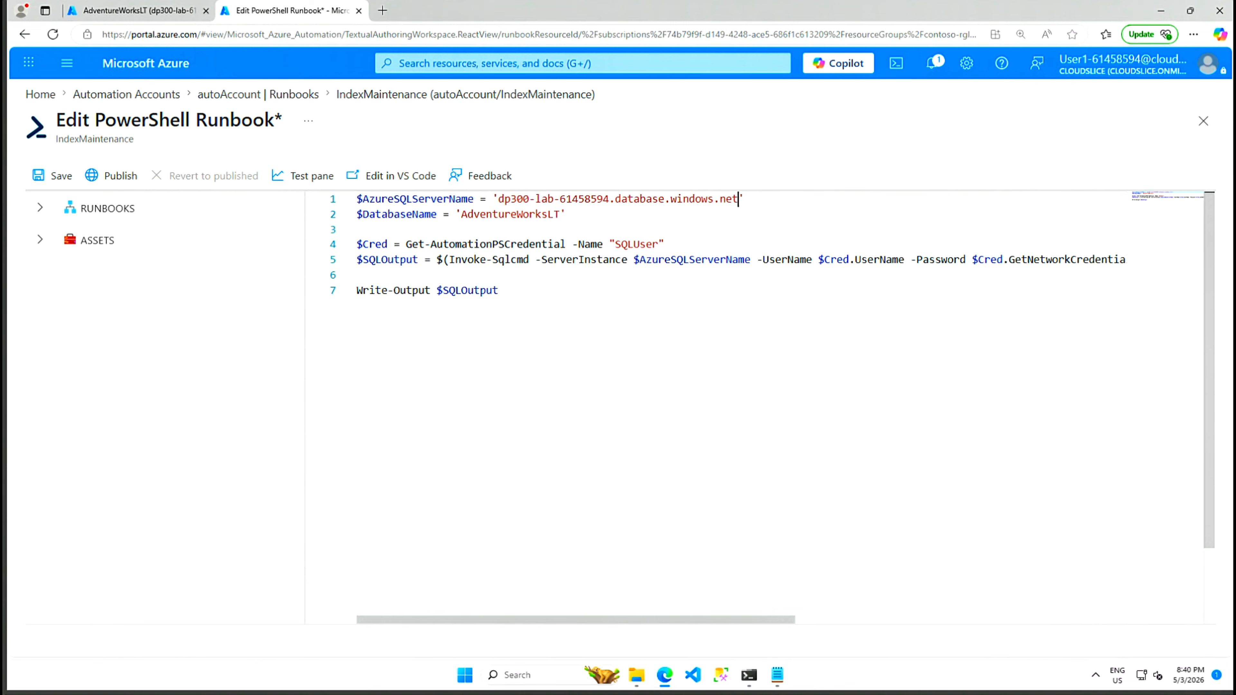
left_click(50, 181)
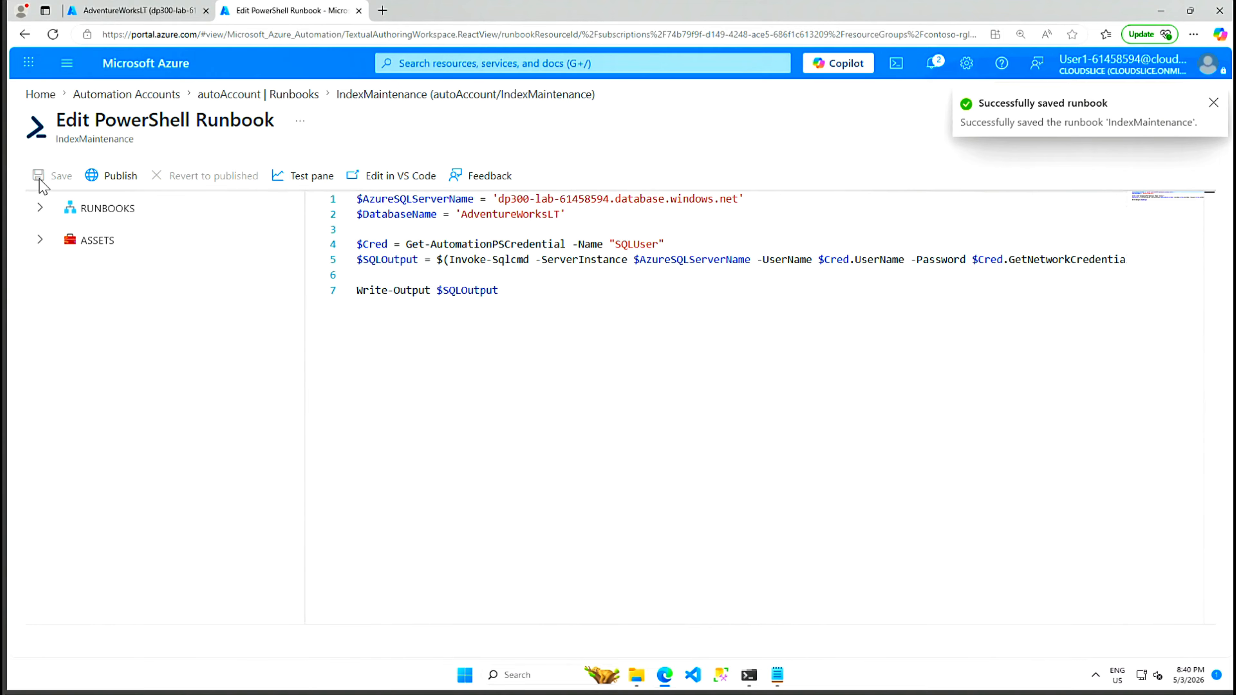
left_click(118, 184)
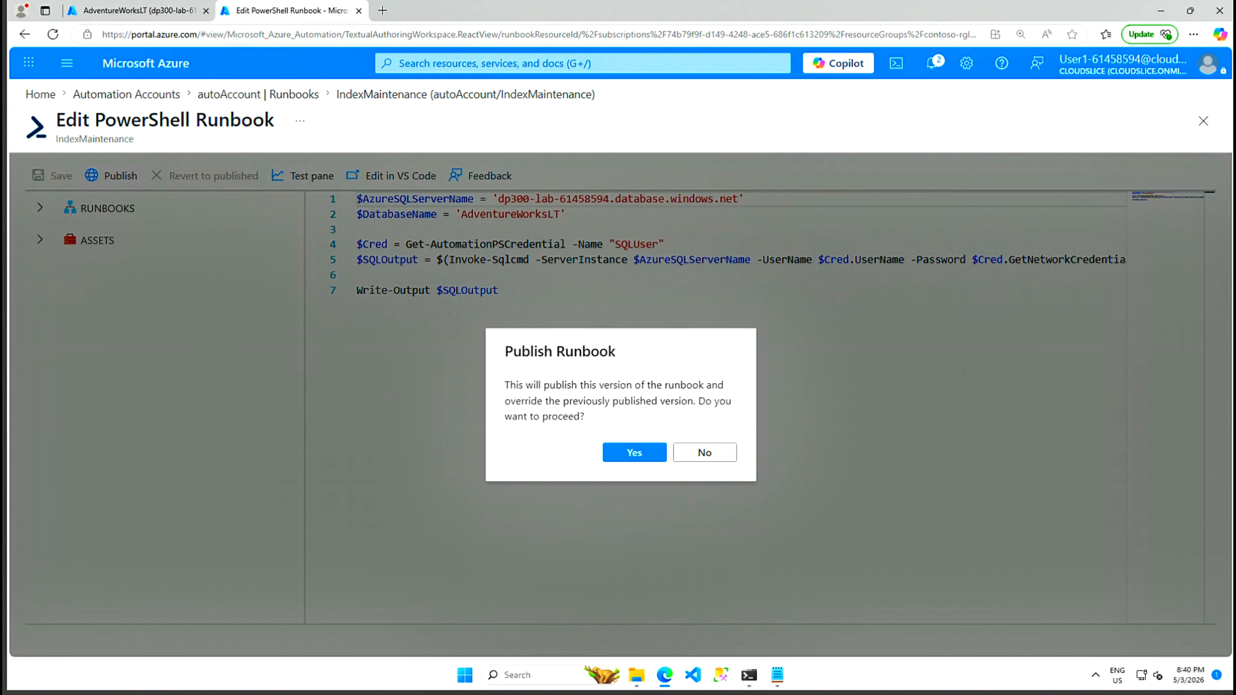
Step: Confirm publishing IndexMaintenance and expand the runbook's Resources menu
key("Return")
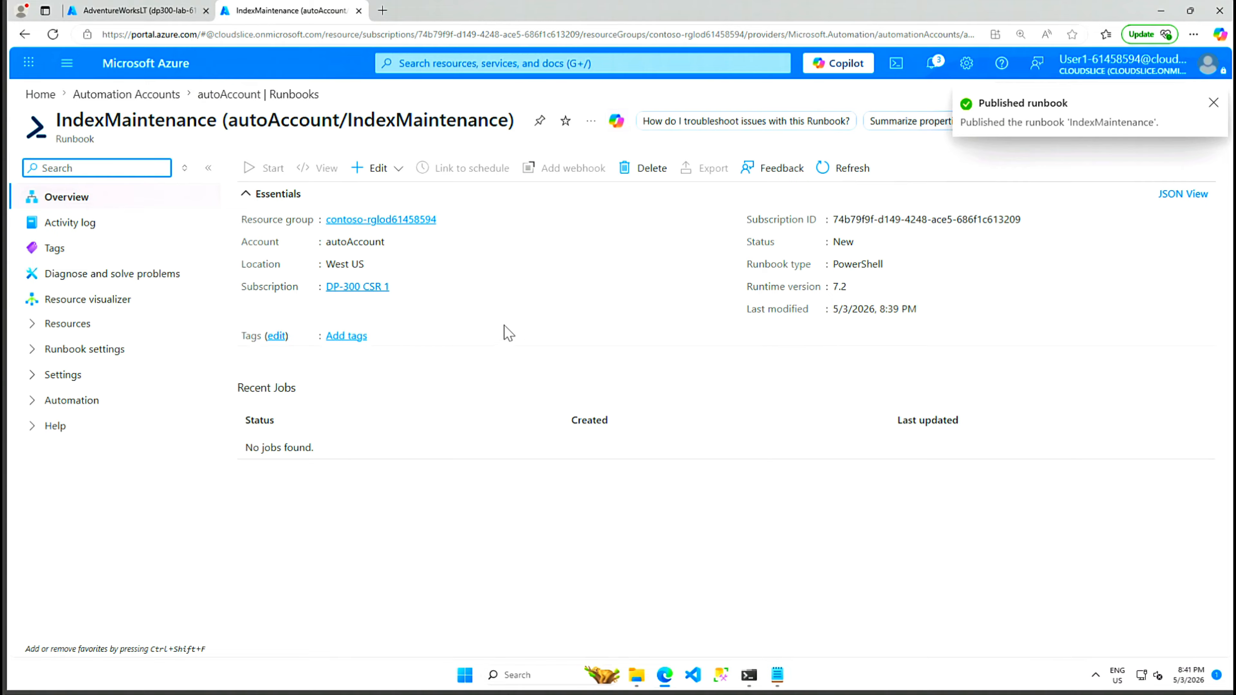
left_click(32, 327)
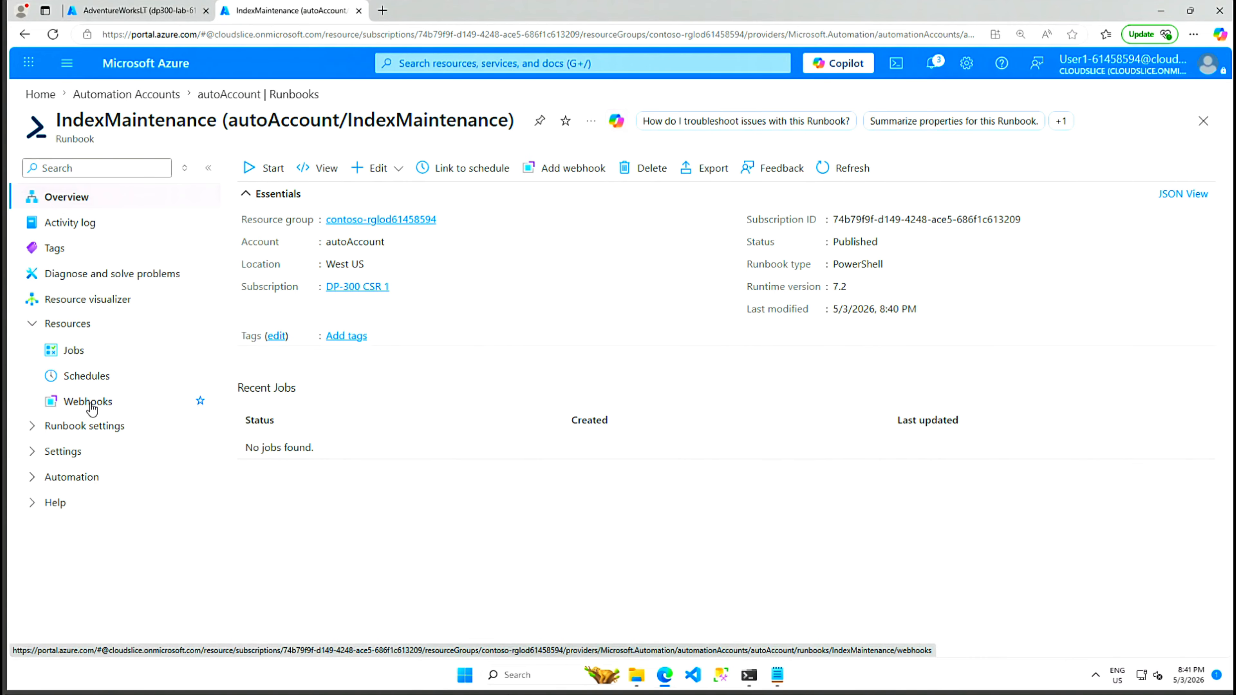
Step: Start linking a new schedule to the IndexMaintenance runbook from its Schedules page
left_click(84, 379)
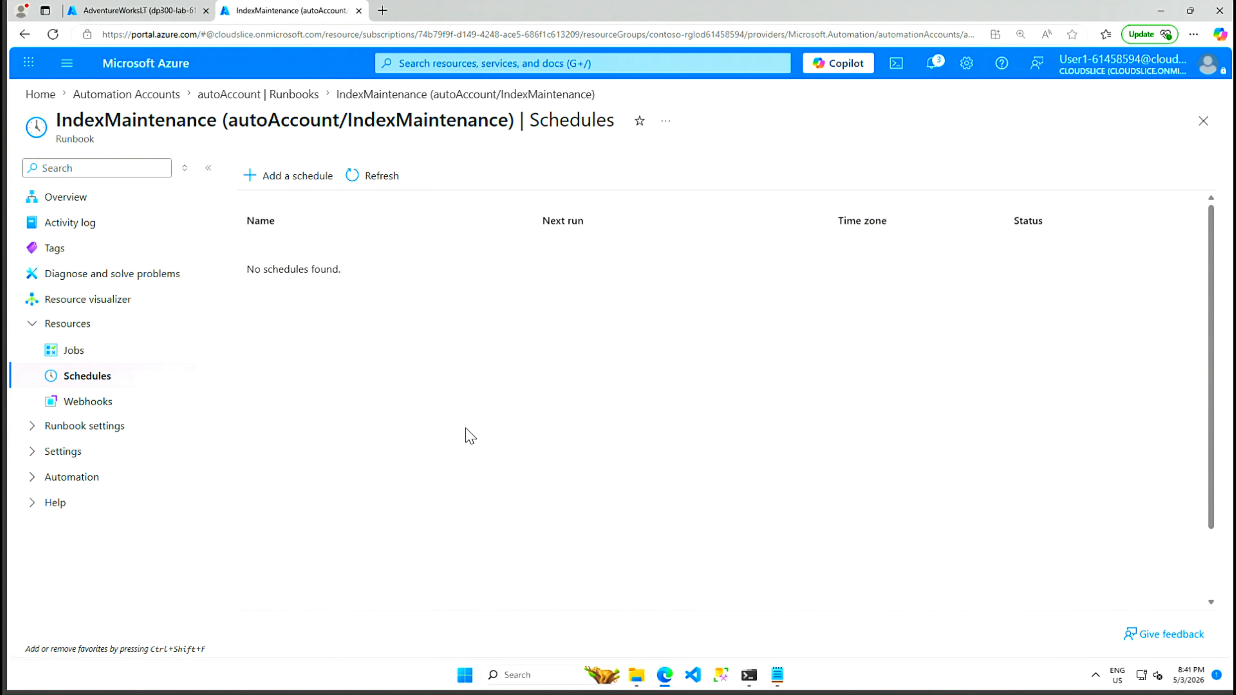
left_click(295, 179)
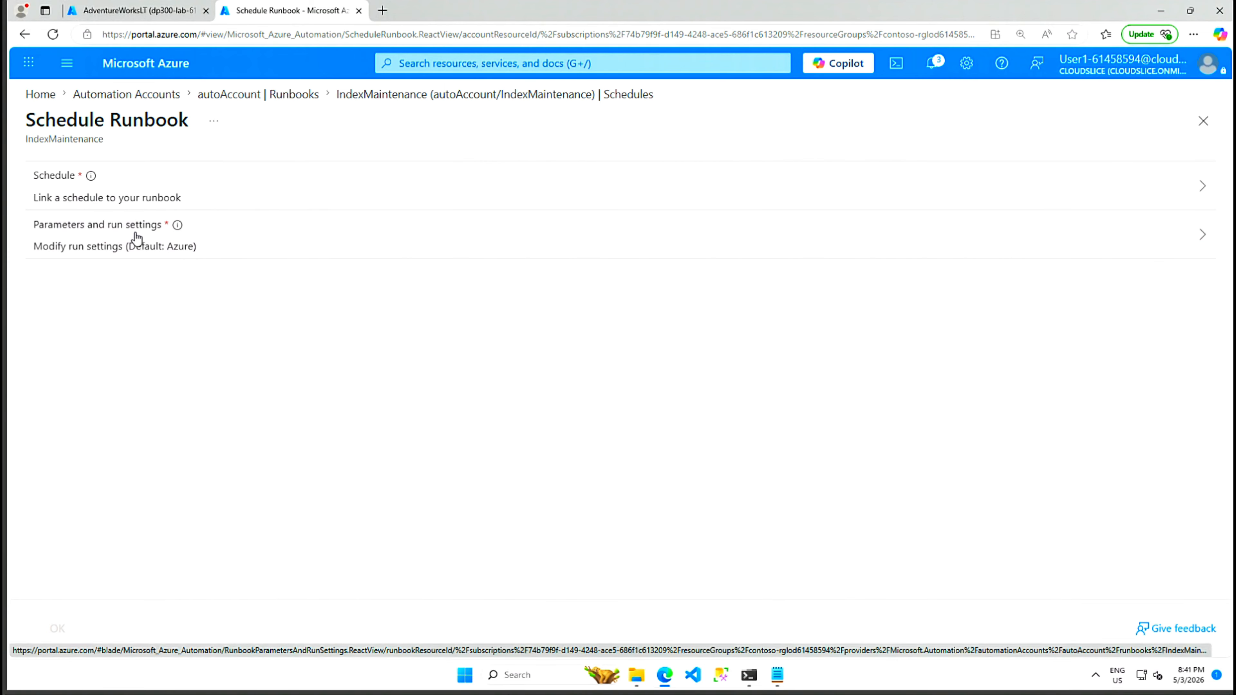
left_click(117, 195)
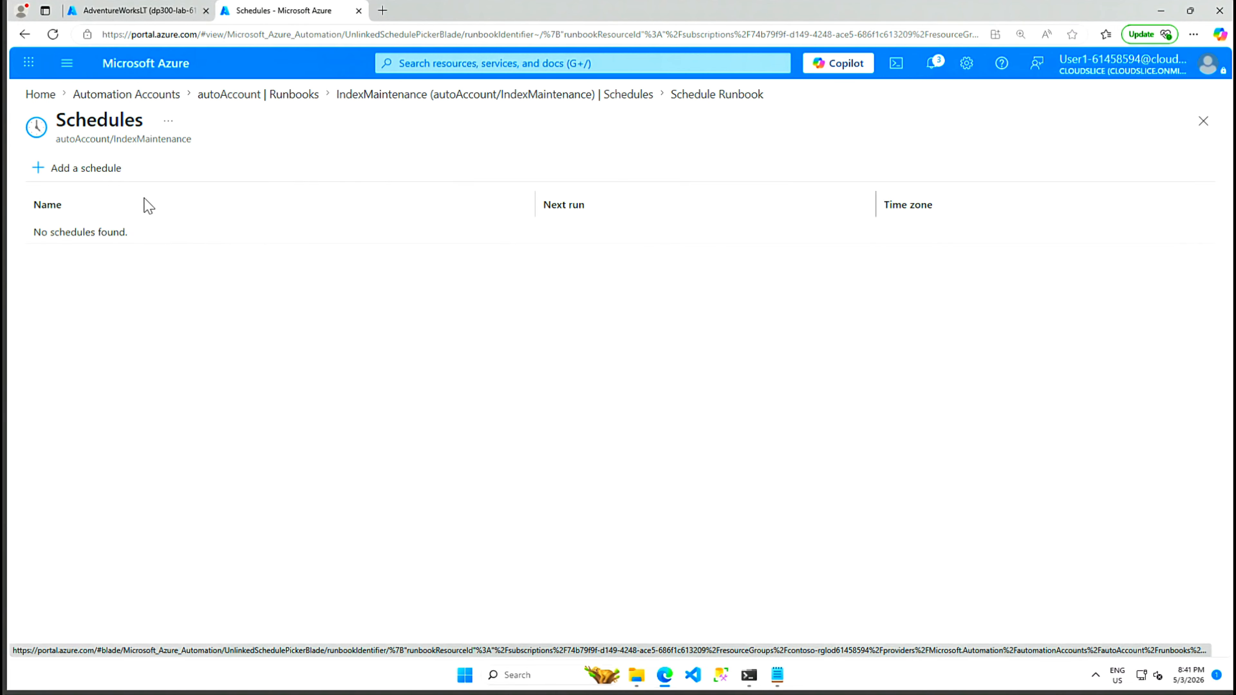
left_click(80, 169)
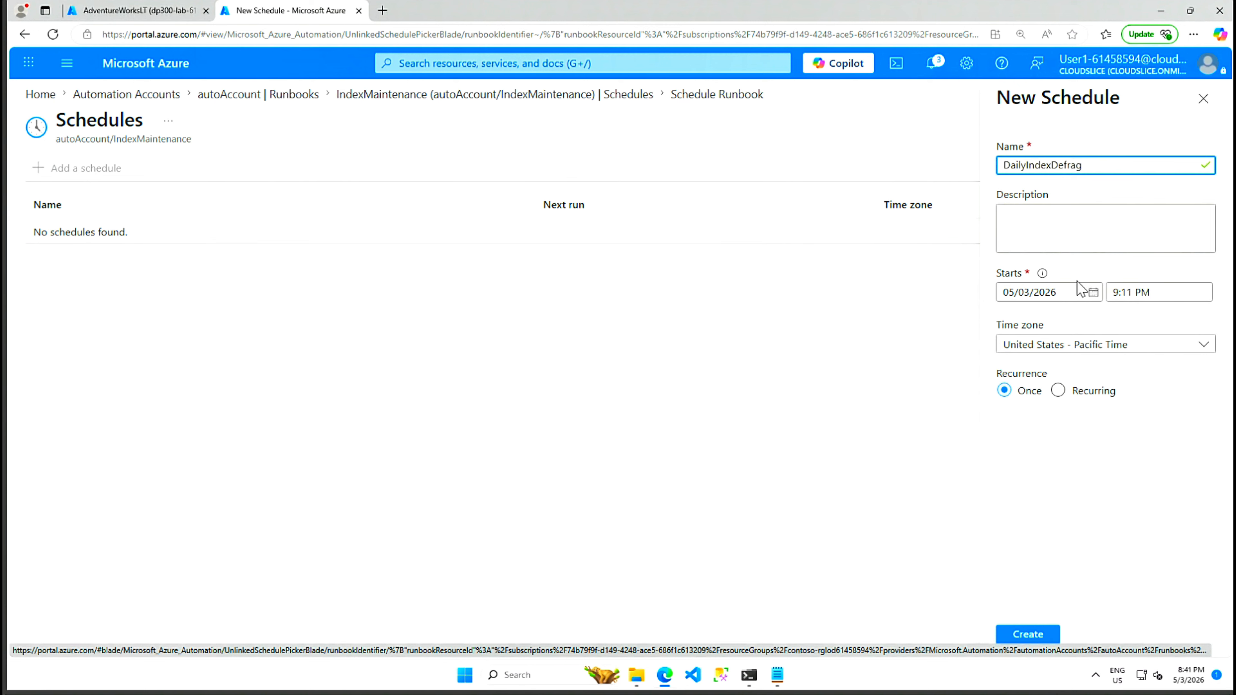
Step: Create DailyIndexDefrag starting 05/04/2026 2:00 PM Eastern Australia time, recurring every day
left_click(1093, 293)
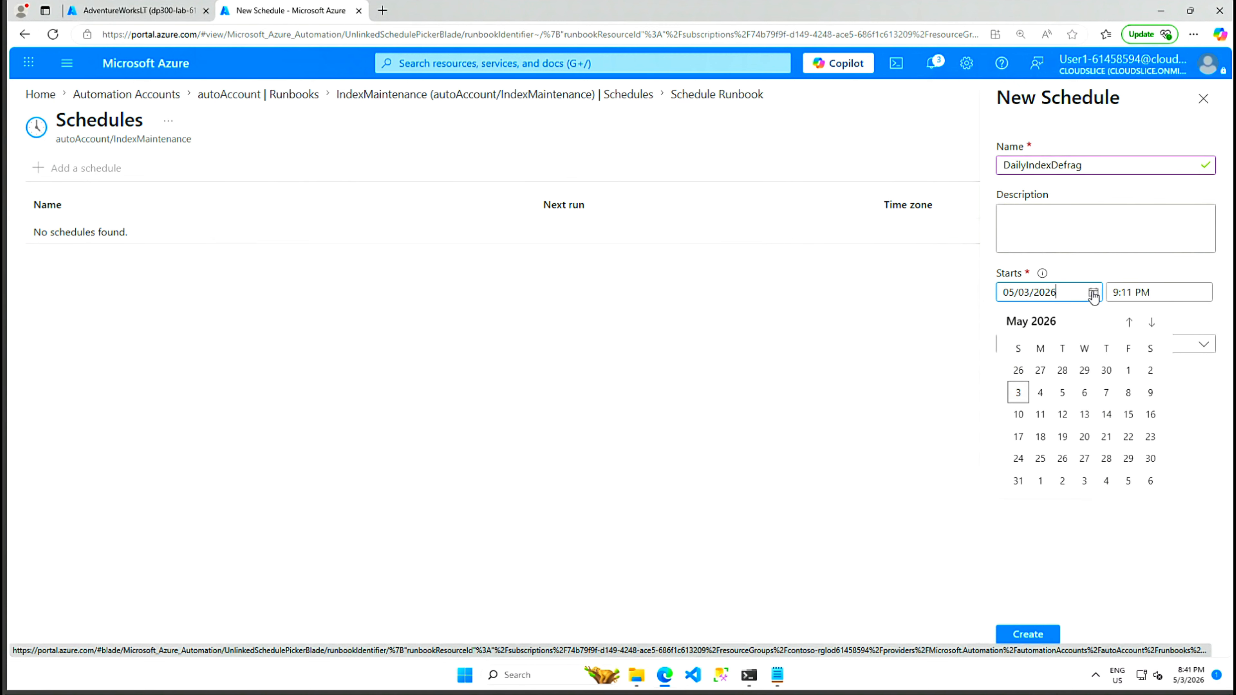
left_click(1041, 393)
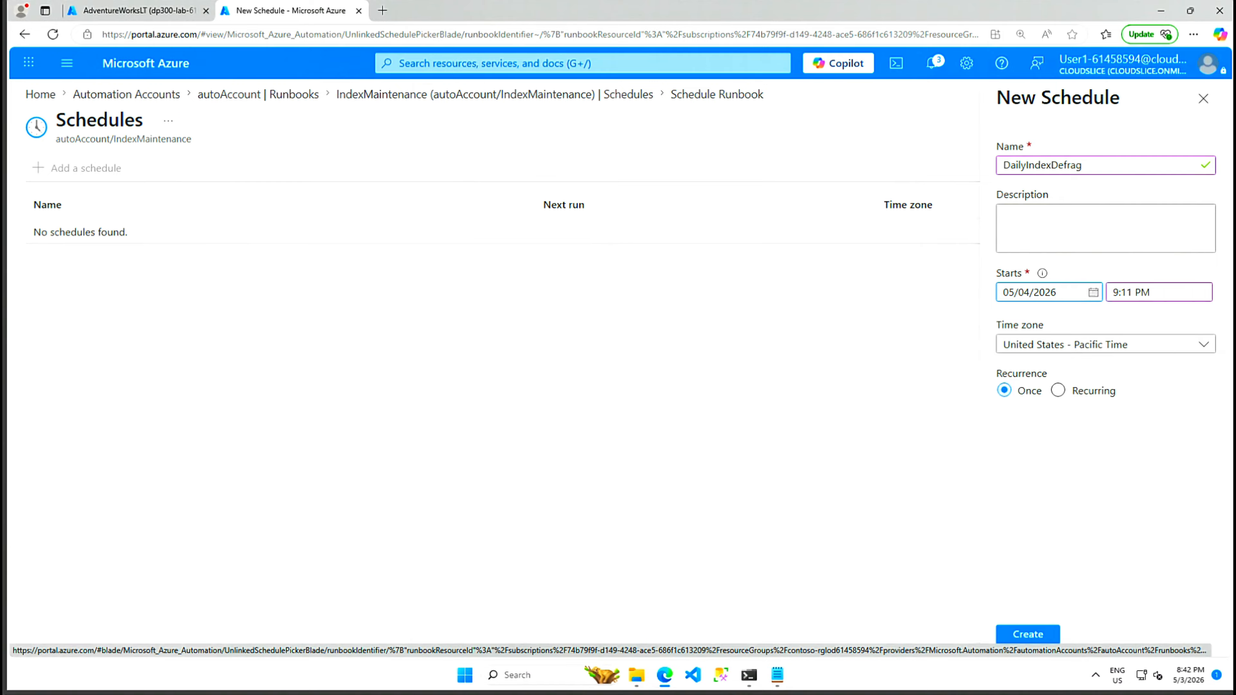
left_click(1152, 292)
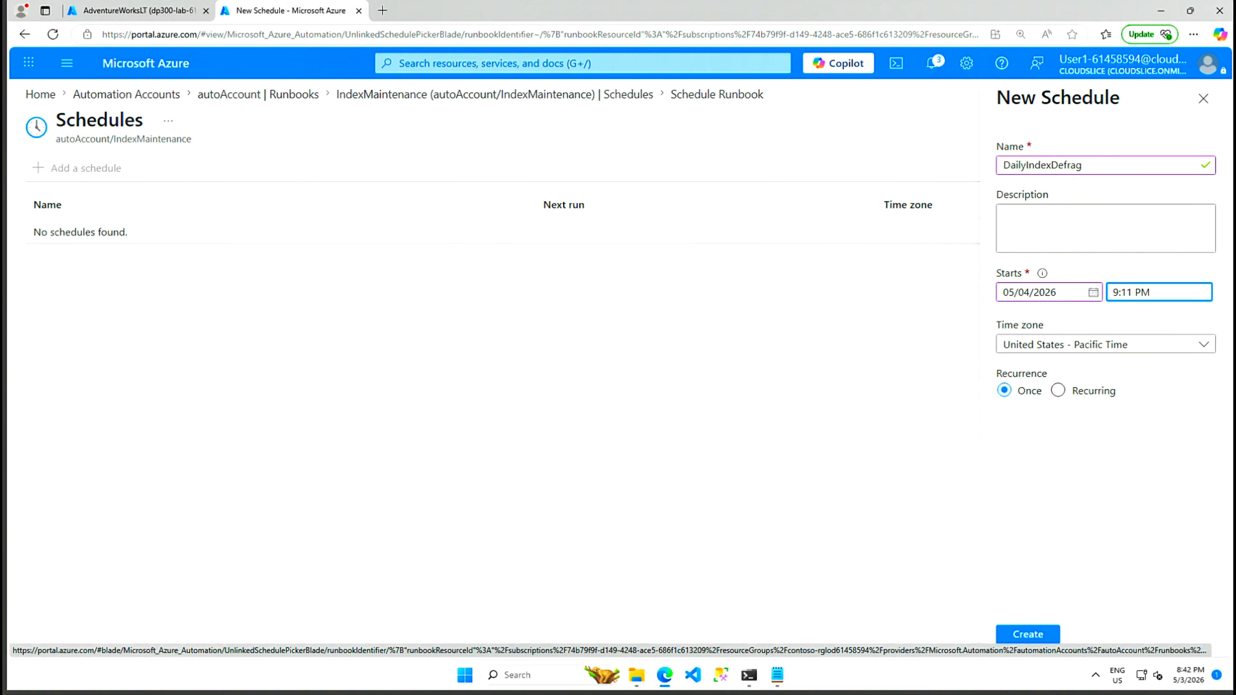
type("4")
key("BackSpace")
key("BackSpace")
left_click(1203, 346)
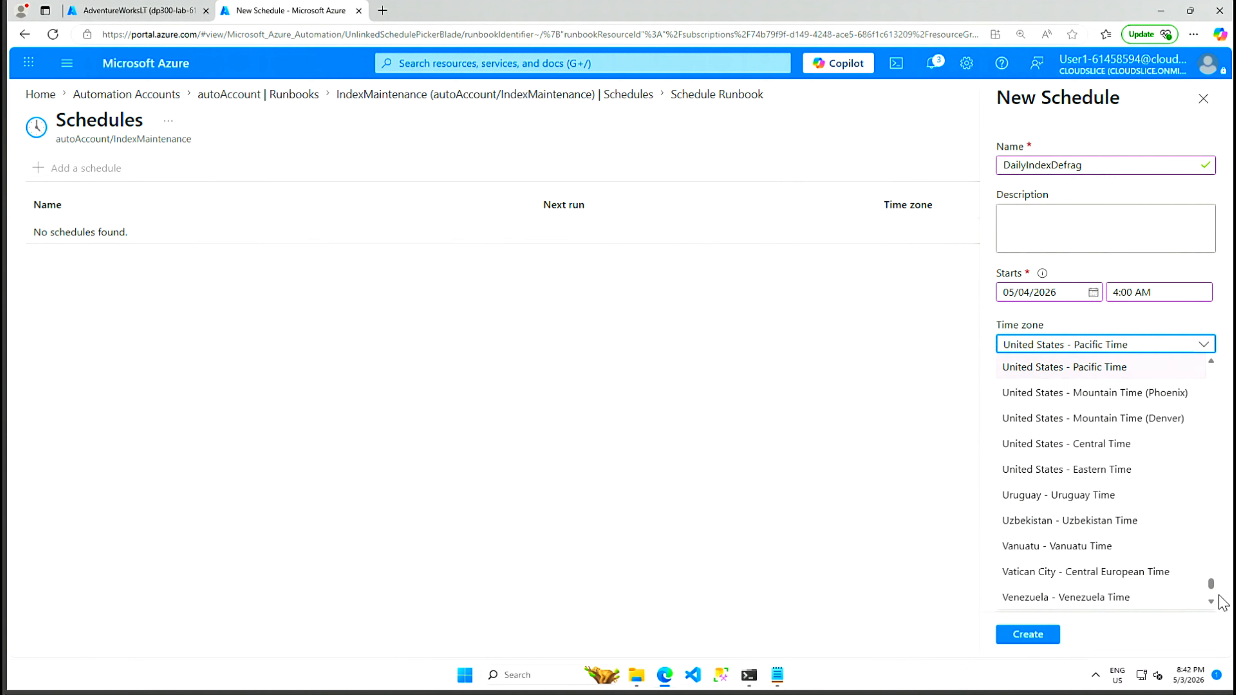
left_click_drag(1213, 587, 1213, 375)
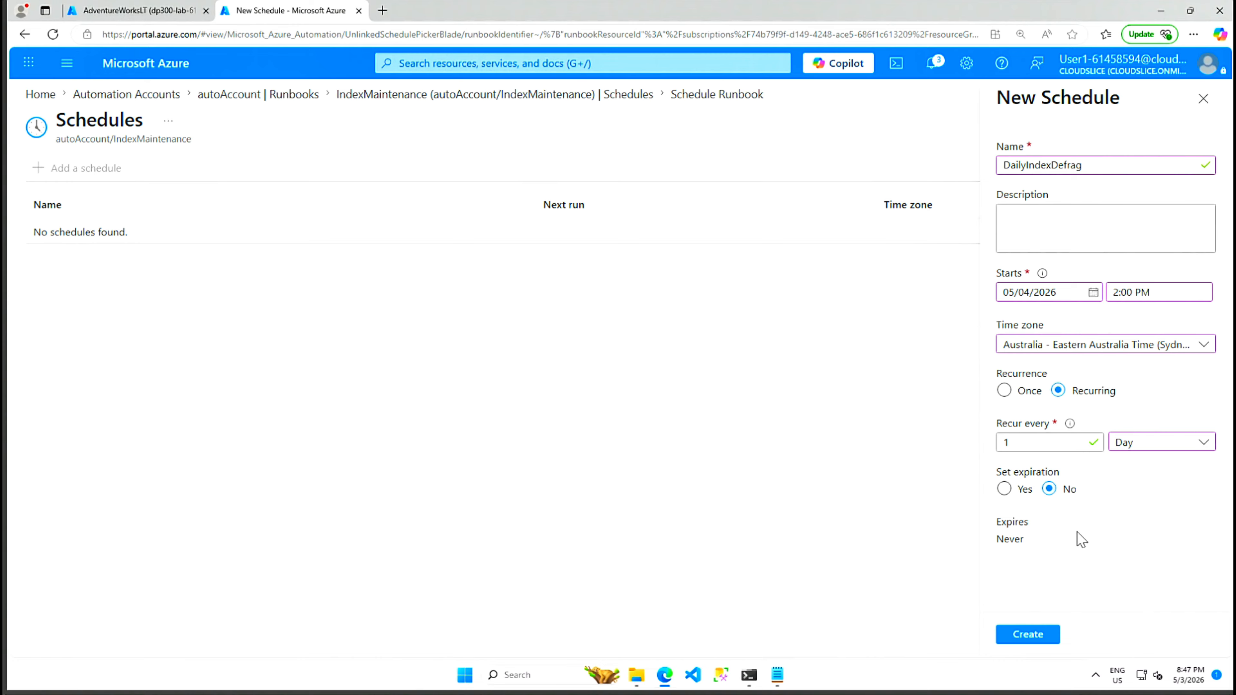
left_click(1030, 633)
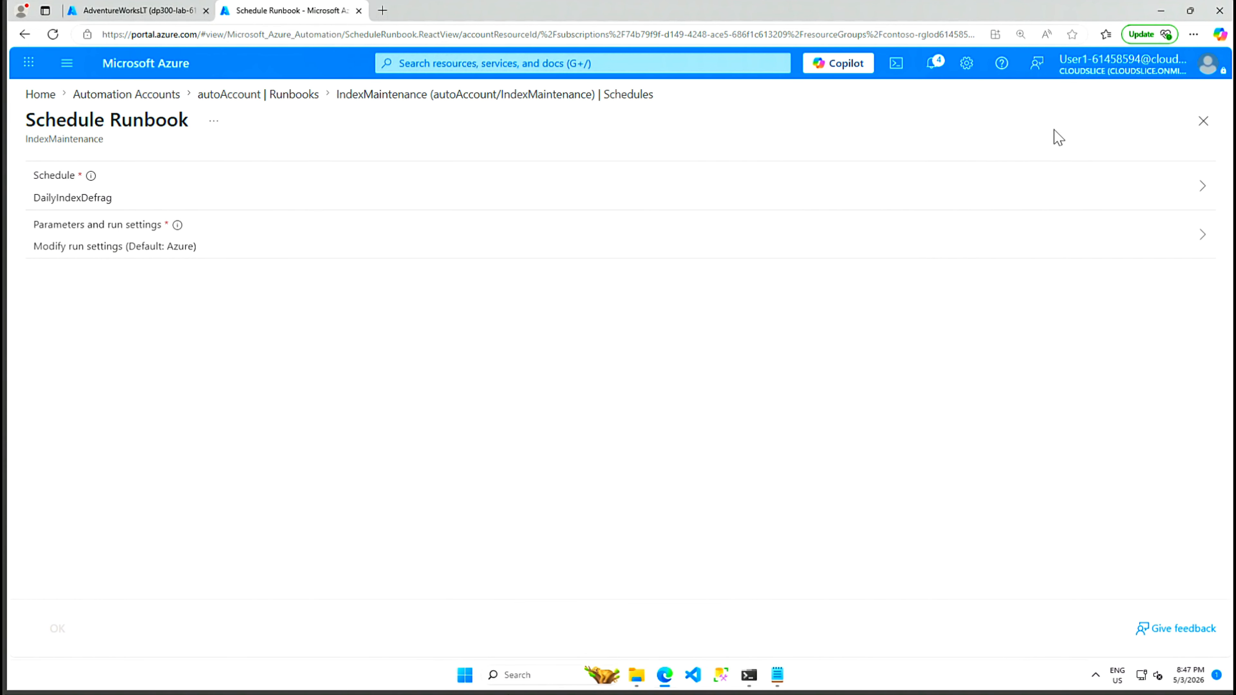
Step: Reopen IndexMaintenance from autoAccount's Runbooks list and choose Start
left_click(504, 95)
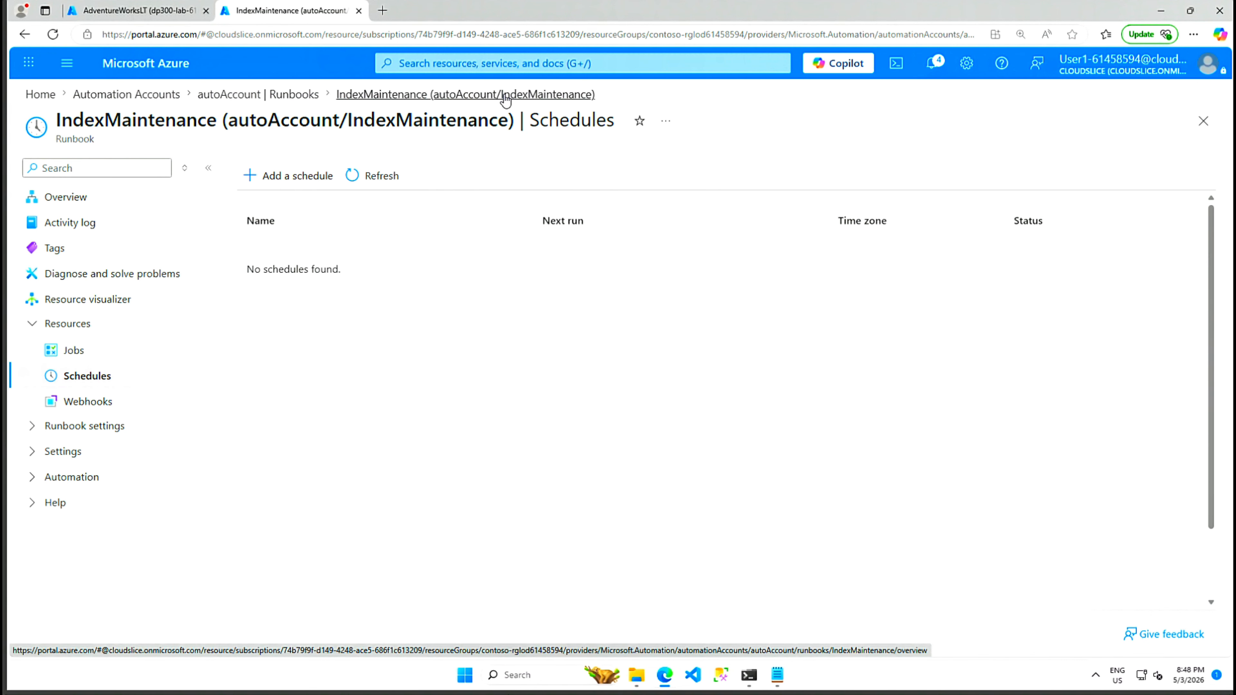
left_click(272, 97)
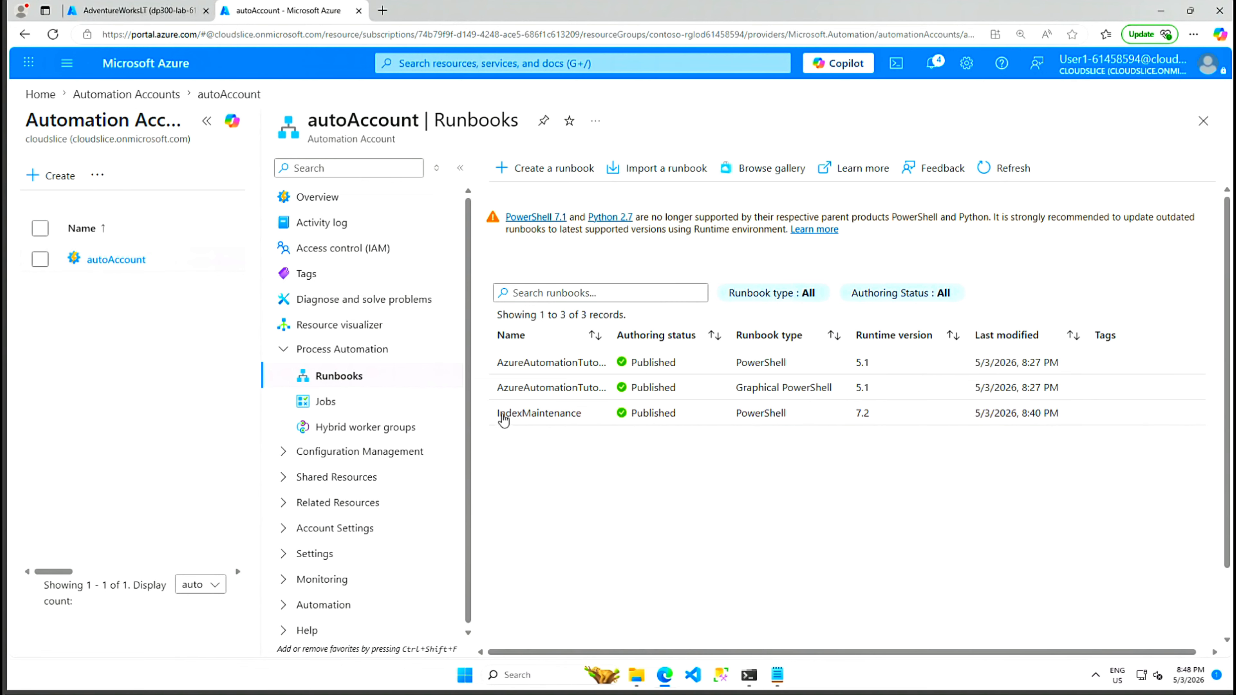
left_click(535, 418)
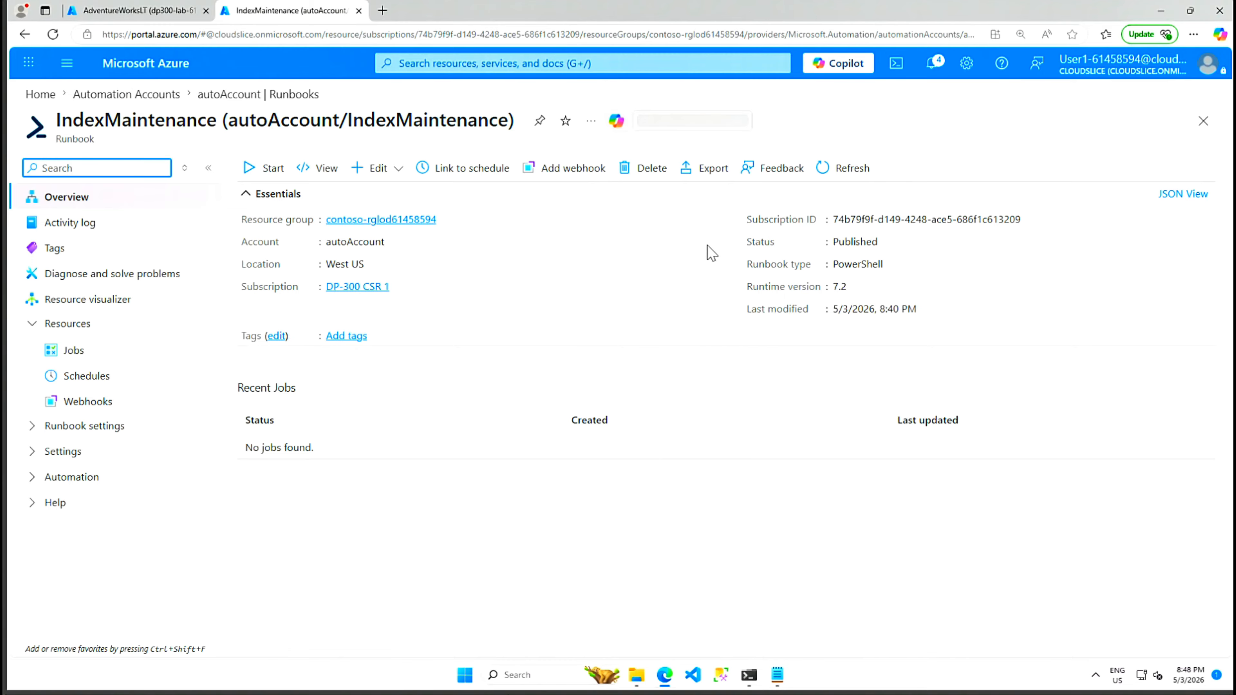
left_click(398, 170)
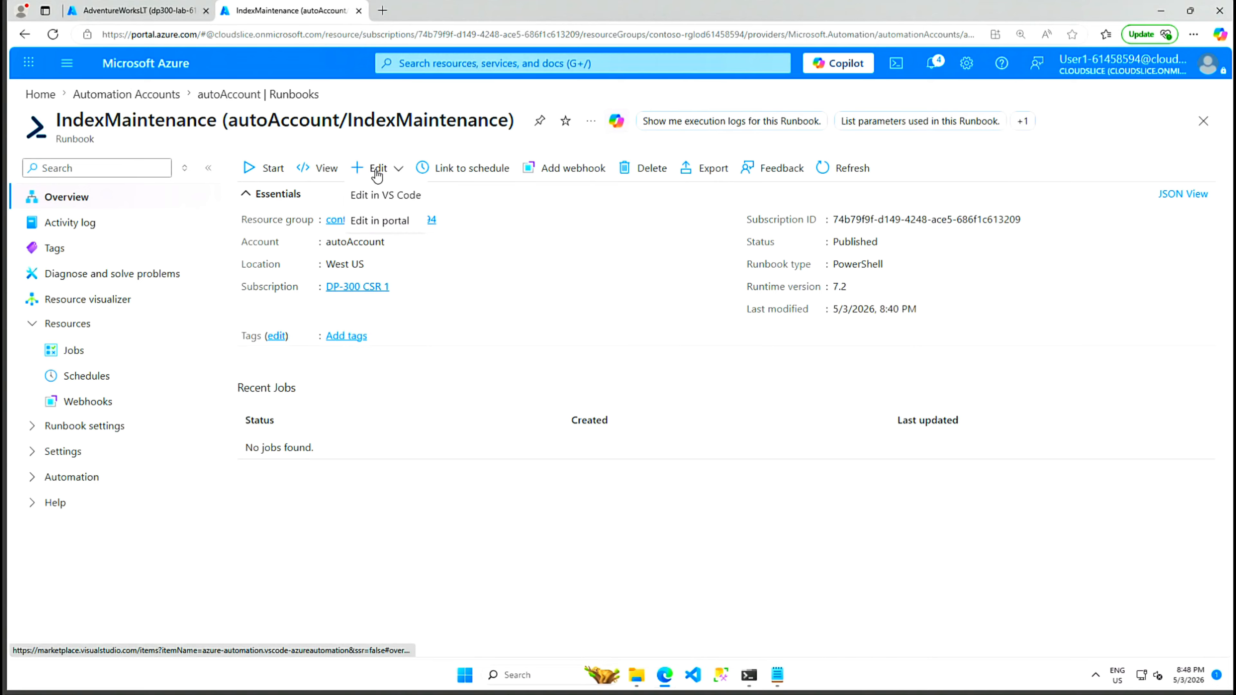
left_click(271, 170)
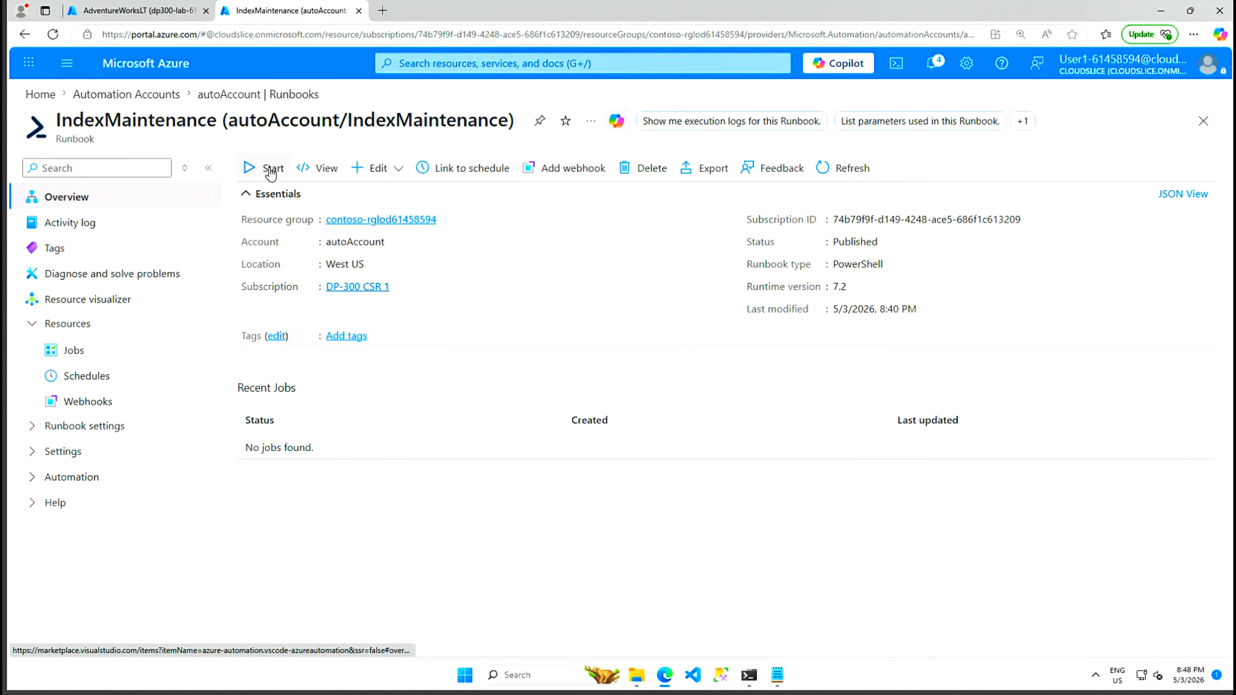